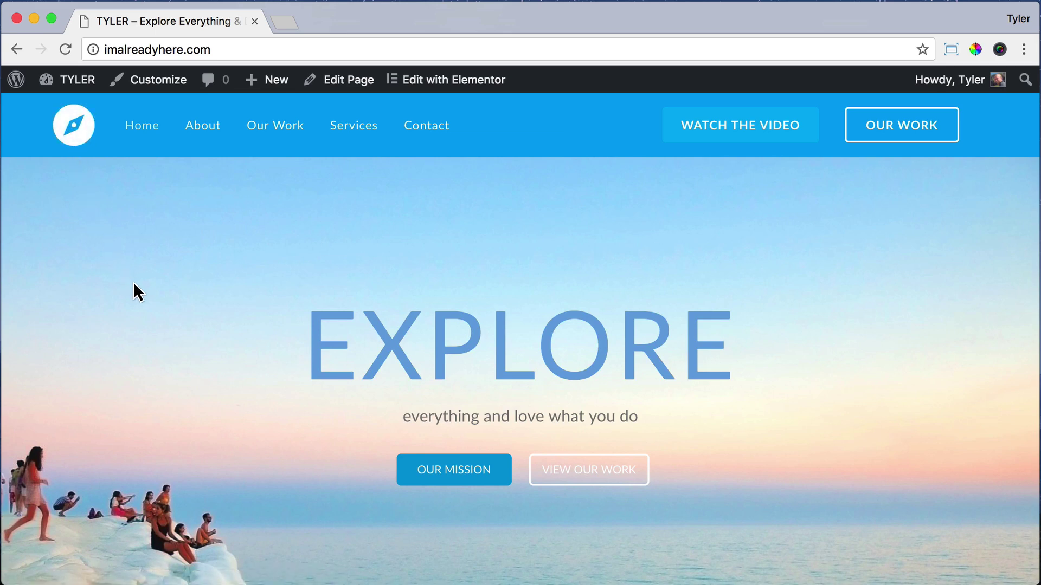
# - Open the Footer Bottom section in the theme Customizer
pyautogui.scroll(-7, 134, 284)
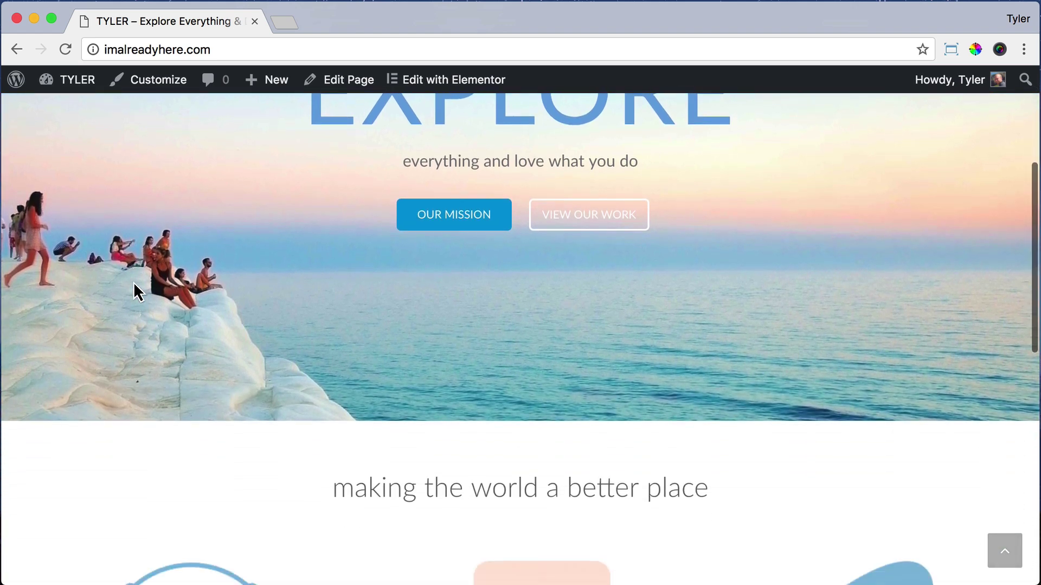
pyautogui.scroll(-9, 134, 284)
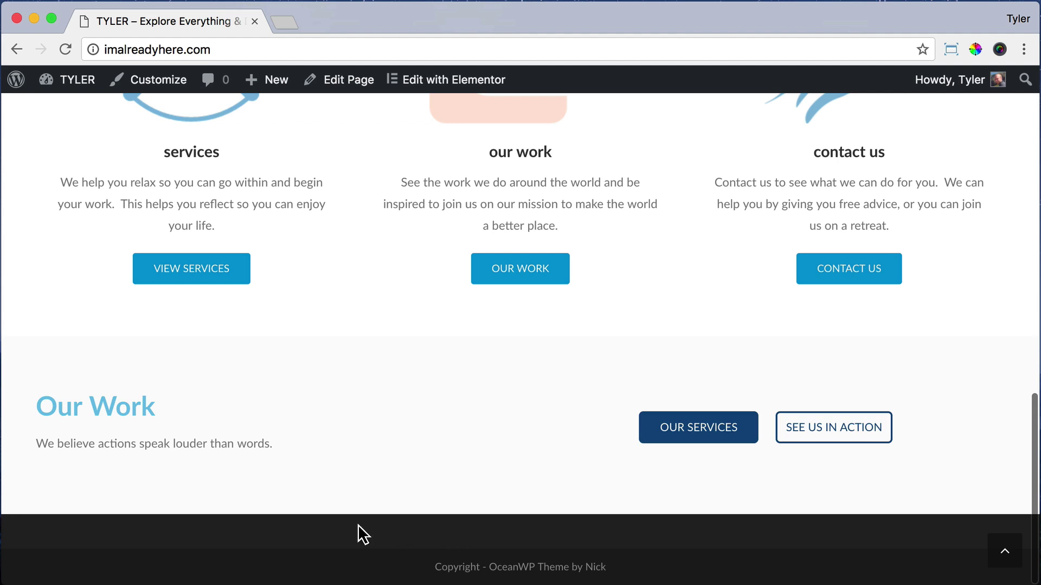
pyautogui.scroll(16, 360, 535)
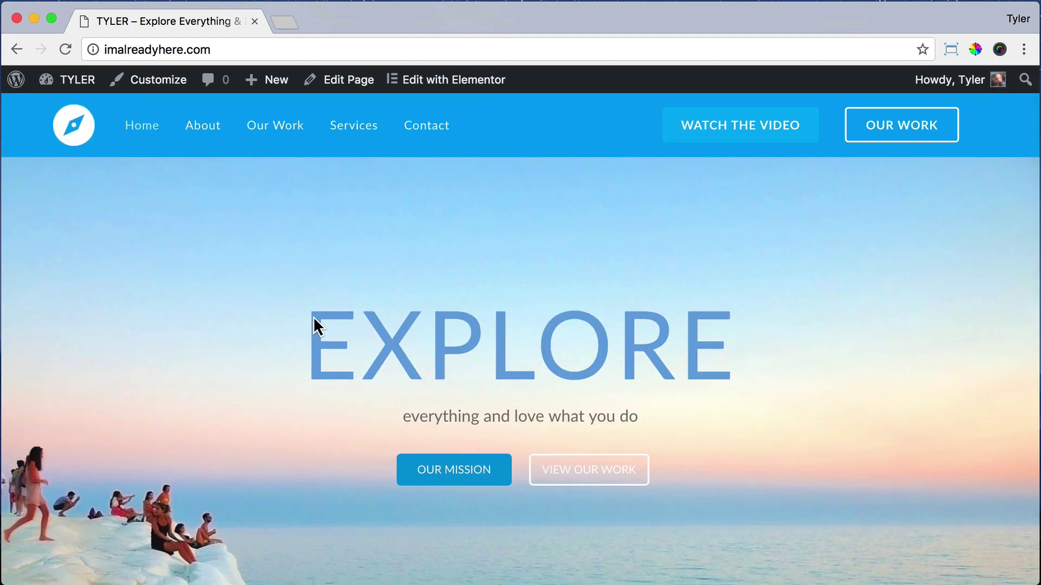
pyautogui.click(166, 81)
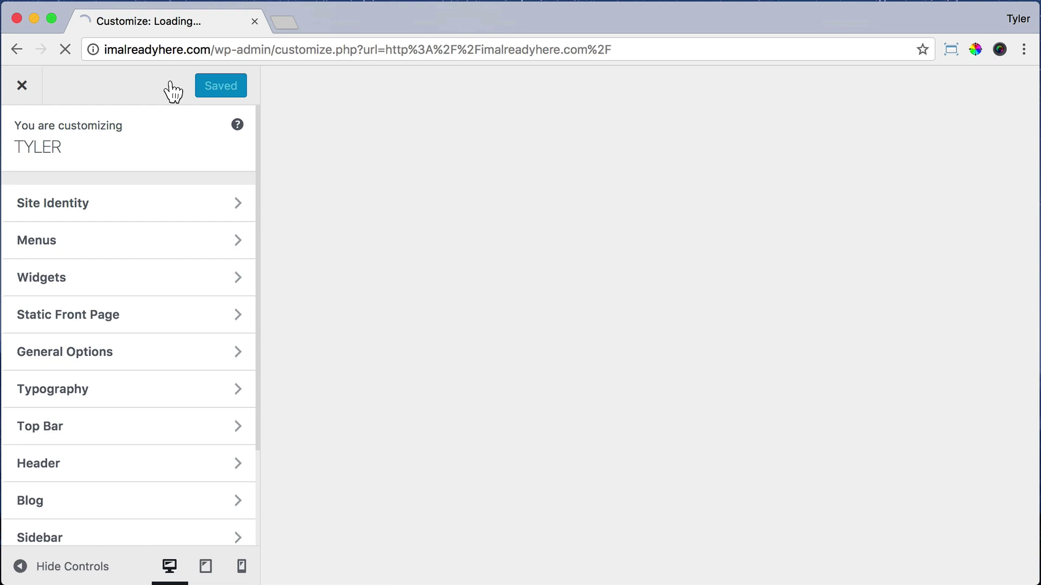
pyautogui.scroll(-4, 202, 318)
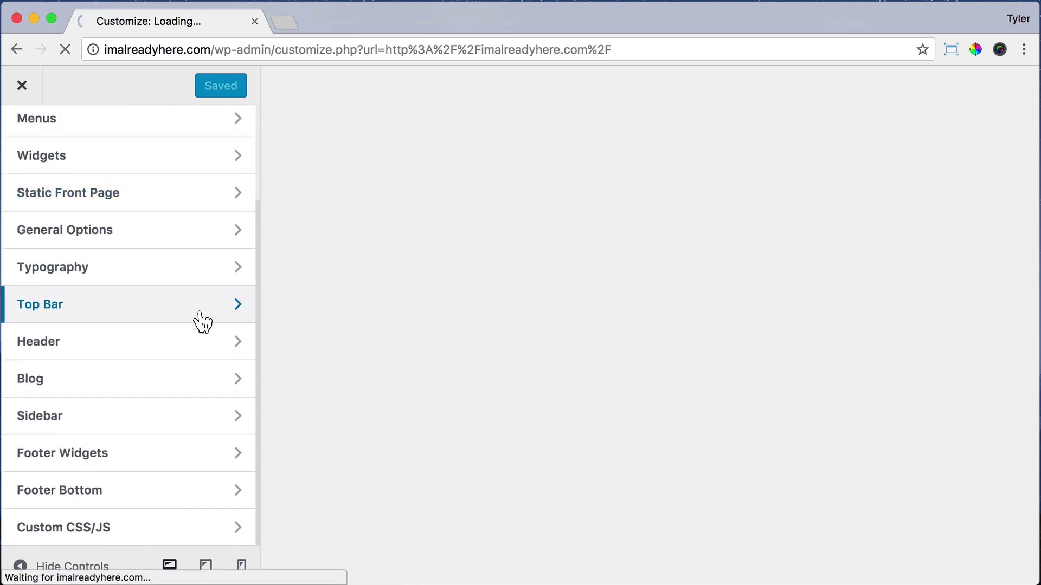
pyautogui.click(176, 503)
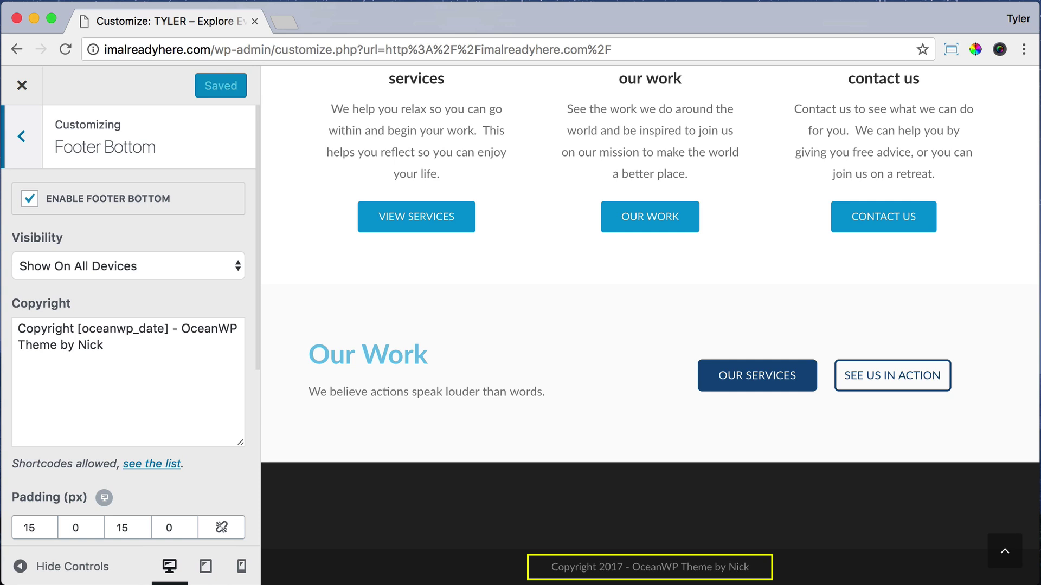
# - Copy the [oceanwp_date] shortcode from the copyright text, then disable Footer Bottom
pyautogui.doubleClick(618, 566)
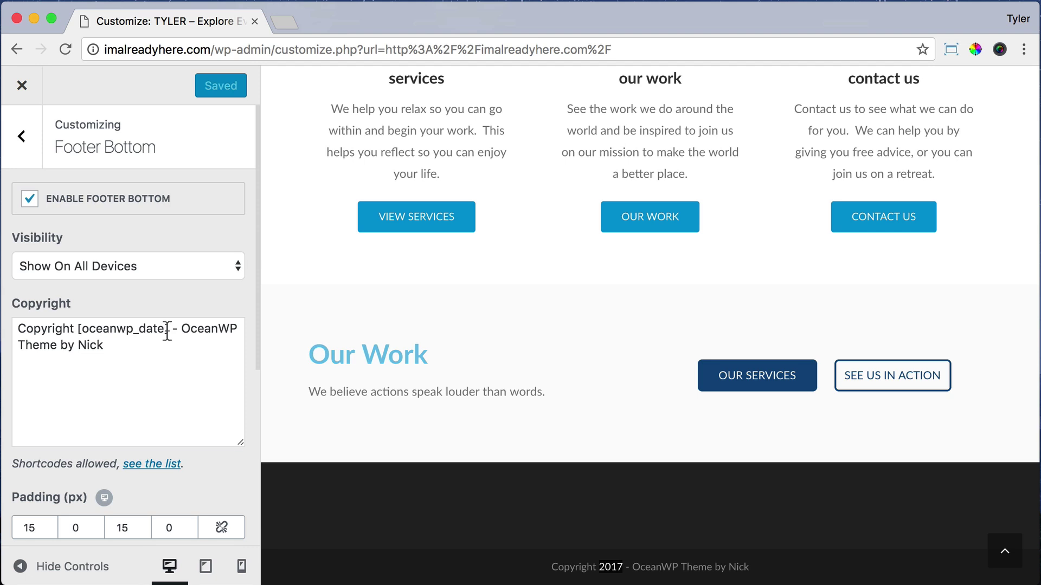
pyautogui.moveTo(167, 332); pyautogui.dragTo(77, 329)
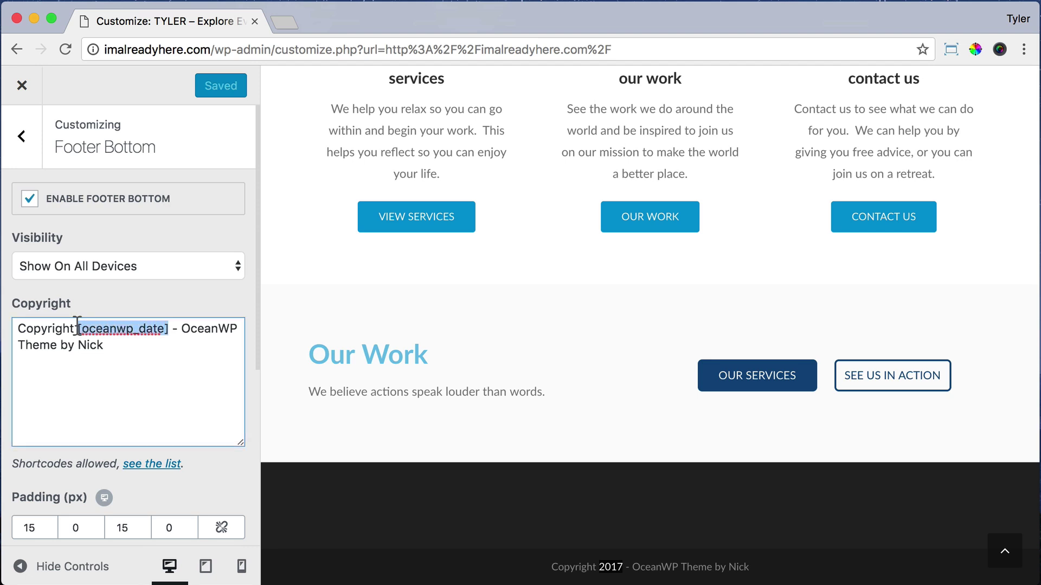
pyautogui.rightClick(128, 328)
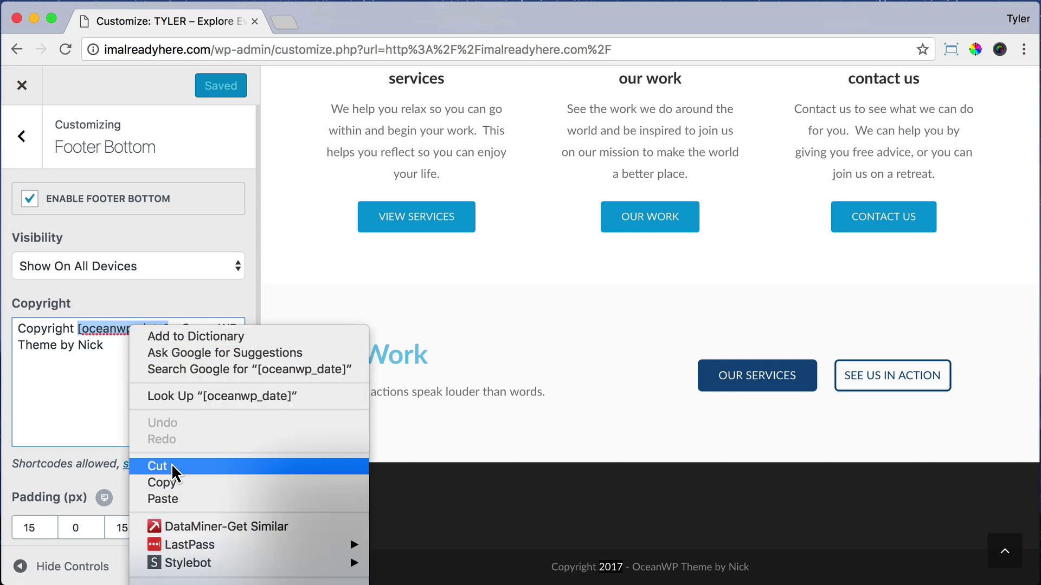
pyautogui.click(167, 482)
pyautogui.click(30, 200)
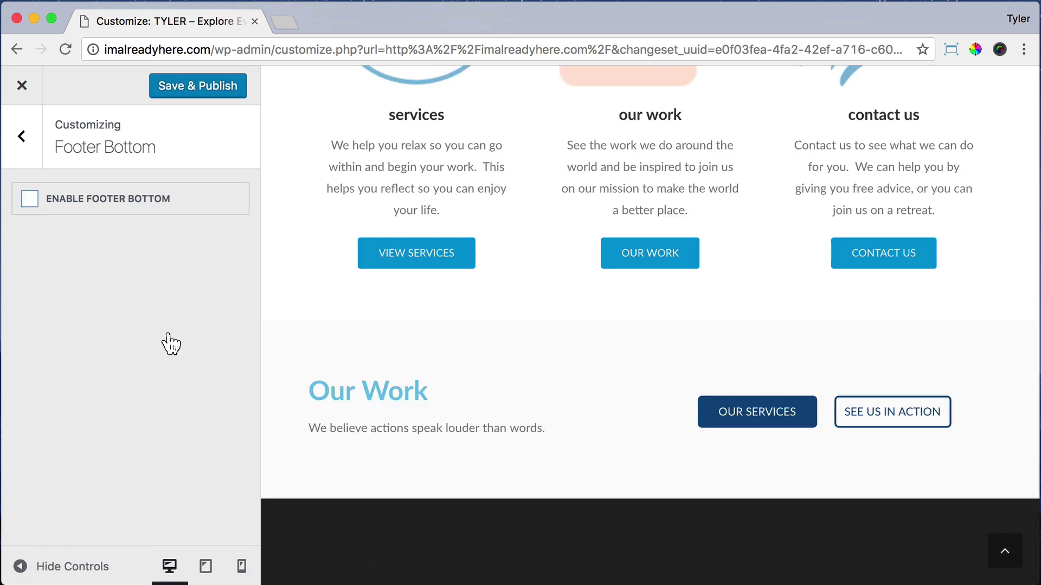
pyautogui.click(23, 135)
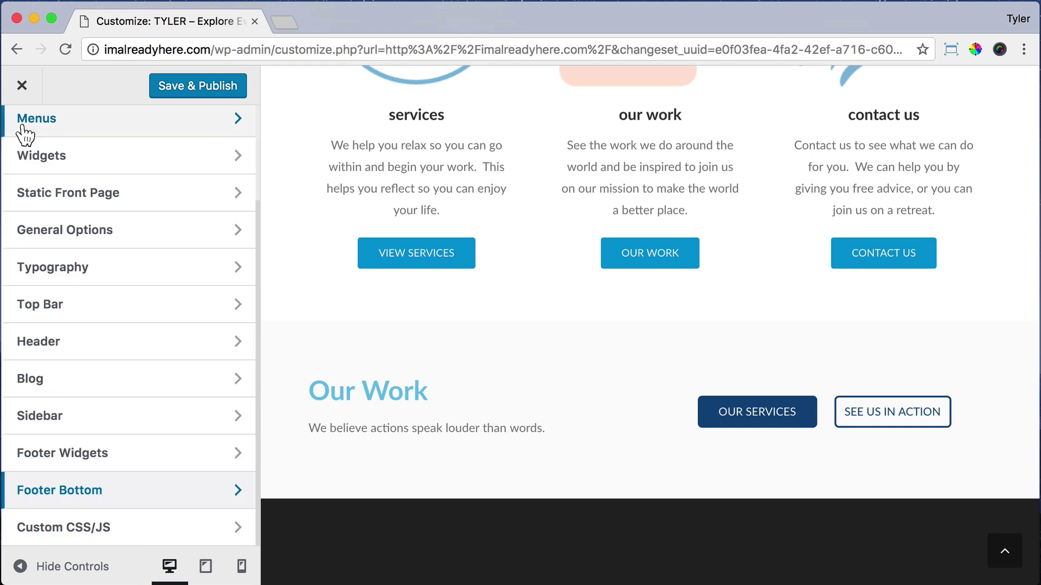
# - Create a new menu named Footer
pyautogui.scroll(3, 103, 189)
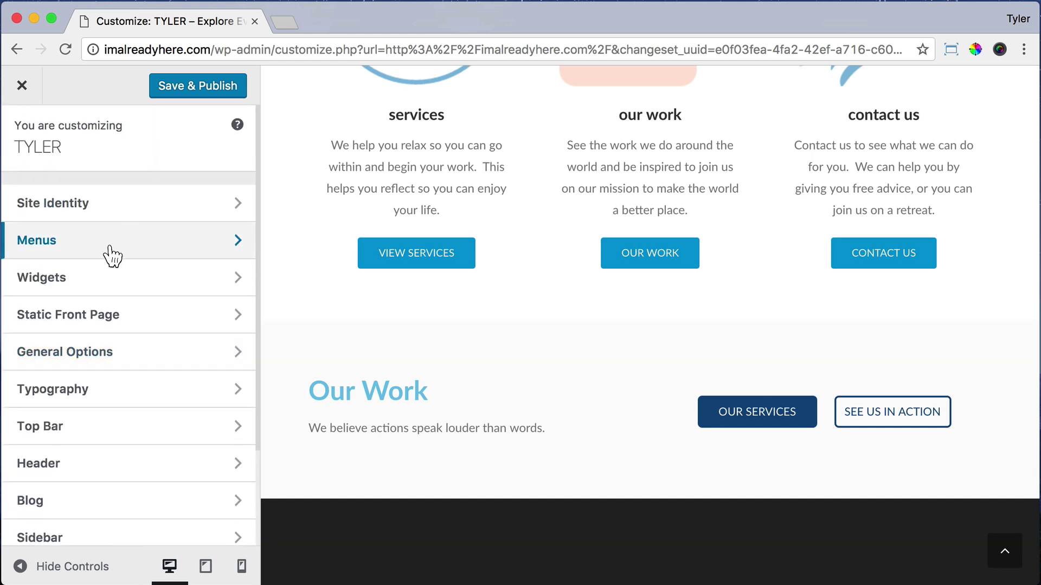
pyautogui.click(145, 249)
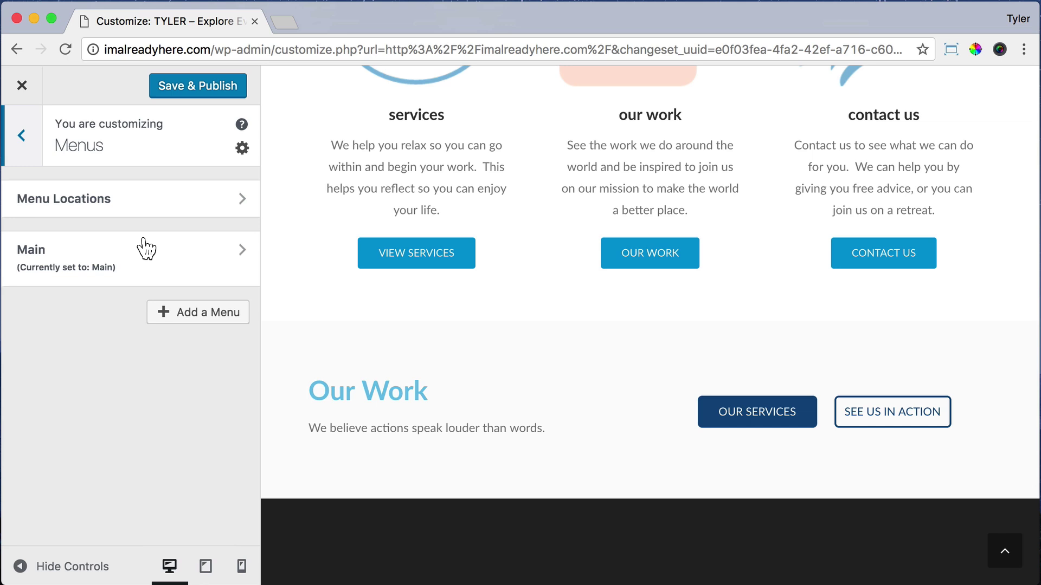
pyautogui.click(193, 314)
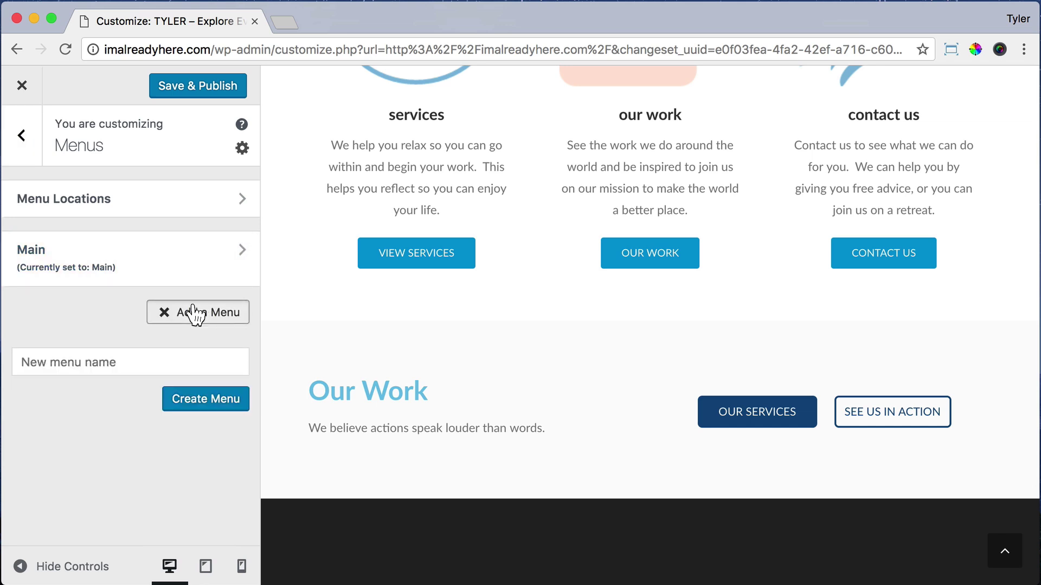
pyautogui.click(124, 366)
pyautogui.write('Footer')
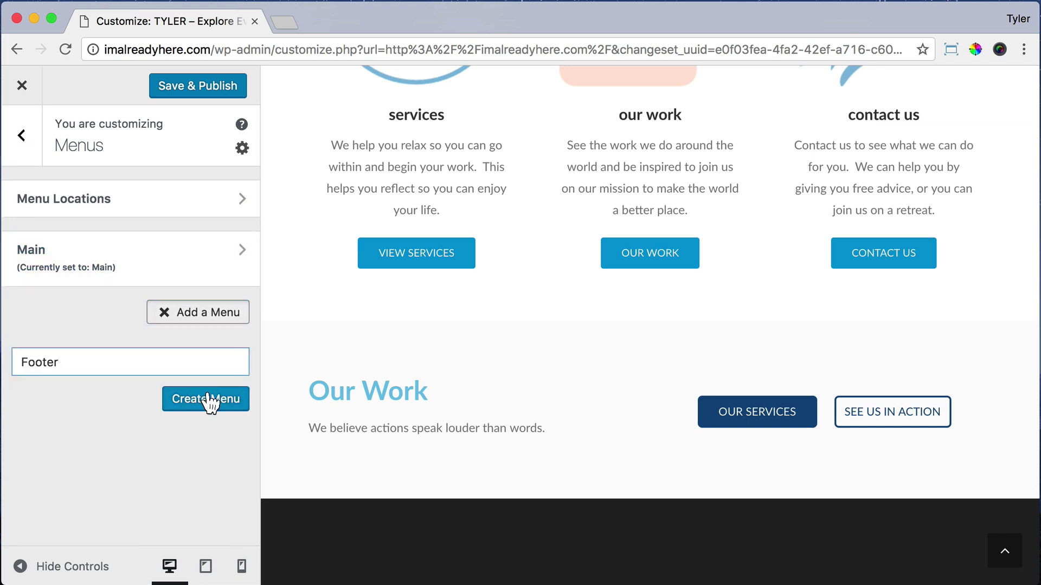
pyautogui.click(210, 402)
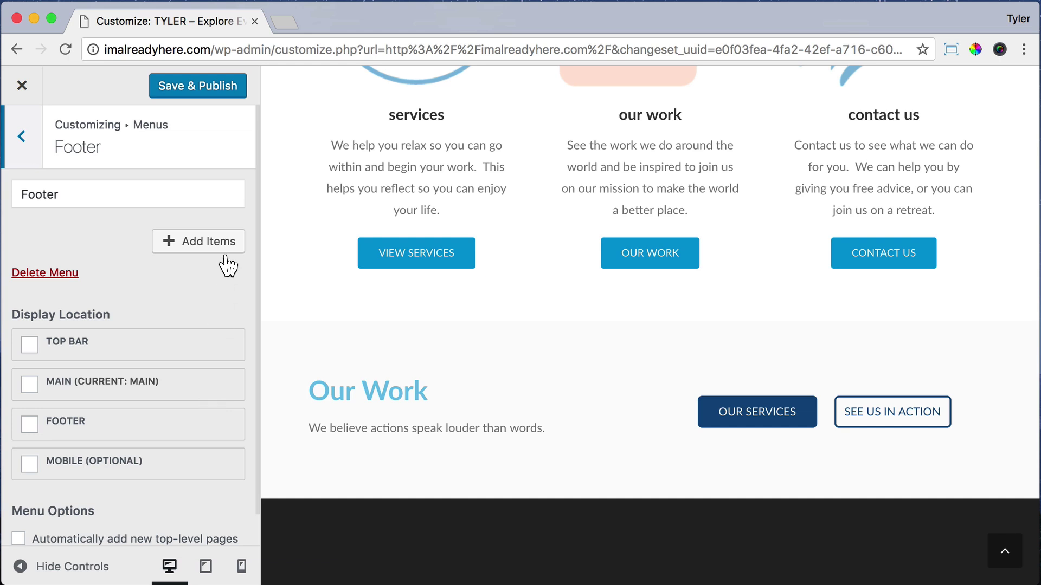
# - Add the Home, About, Our Work, Services and Contact pages to the menu and publish
pyautogui.click(199, 247)
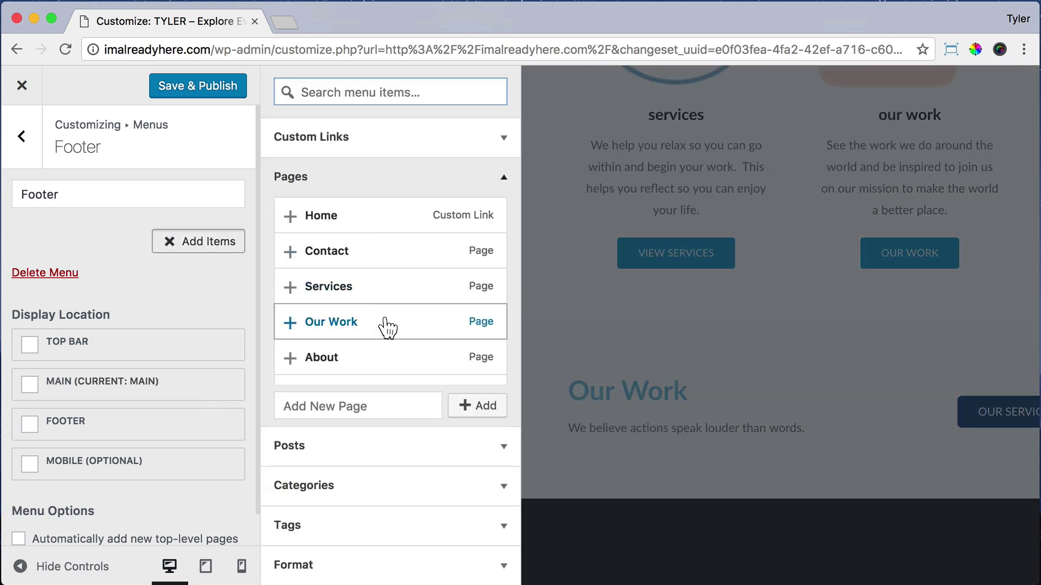
pyautogui.click(299, 360)
pyautogui.click(291, 324)
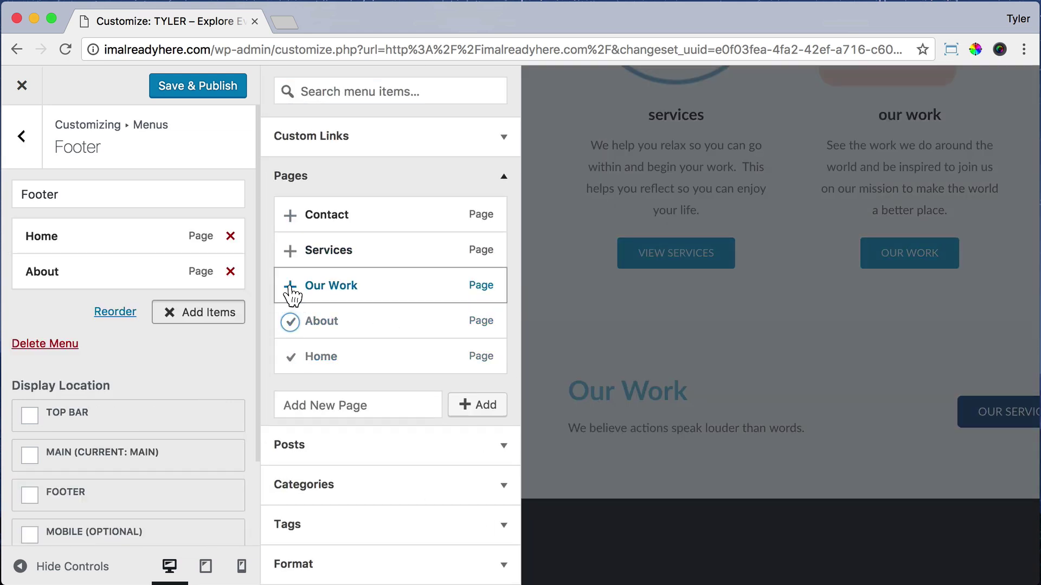
pyautogui.click(291, 289)
pyautogui.click(291, 253)
pyautogui.click(291, 218)
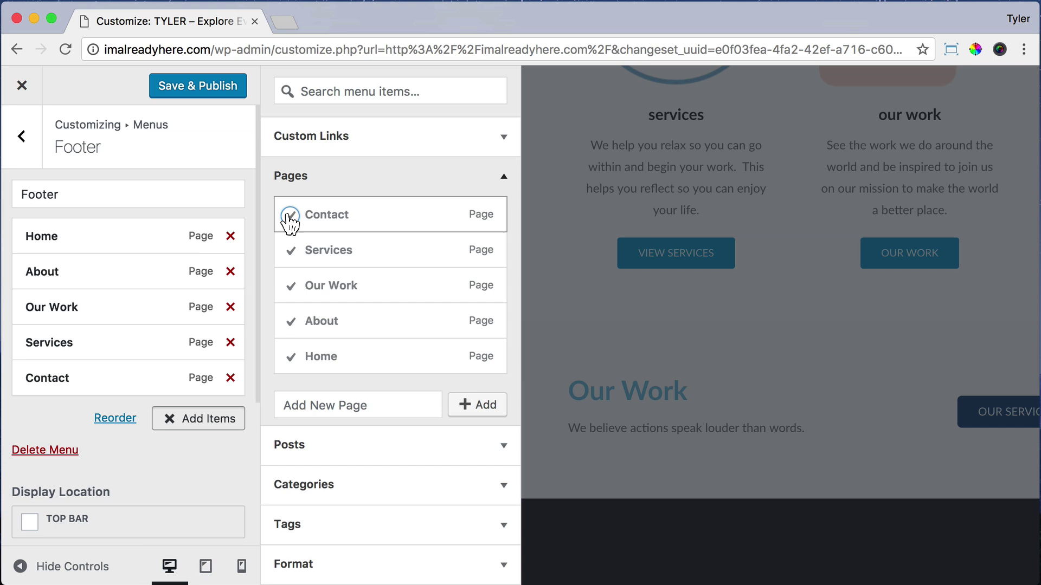
pyautogui.click(200, 96)
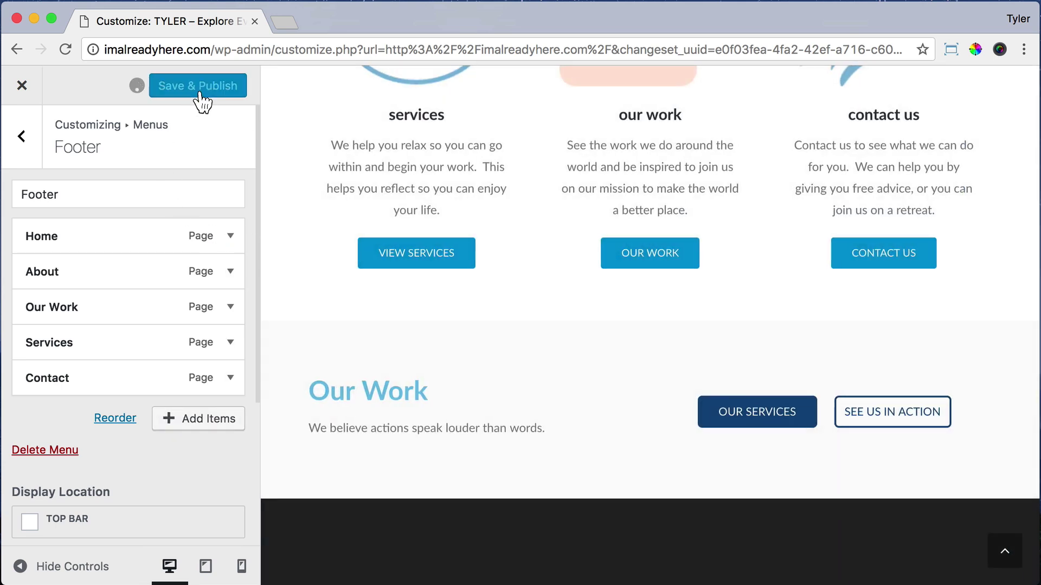
# - Leave the Customizer and open Theme Panel > My Library from the dashboard
pyautogui.click(22, 86)
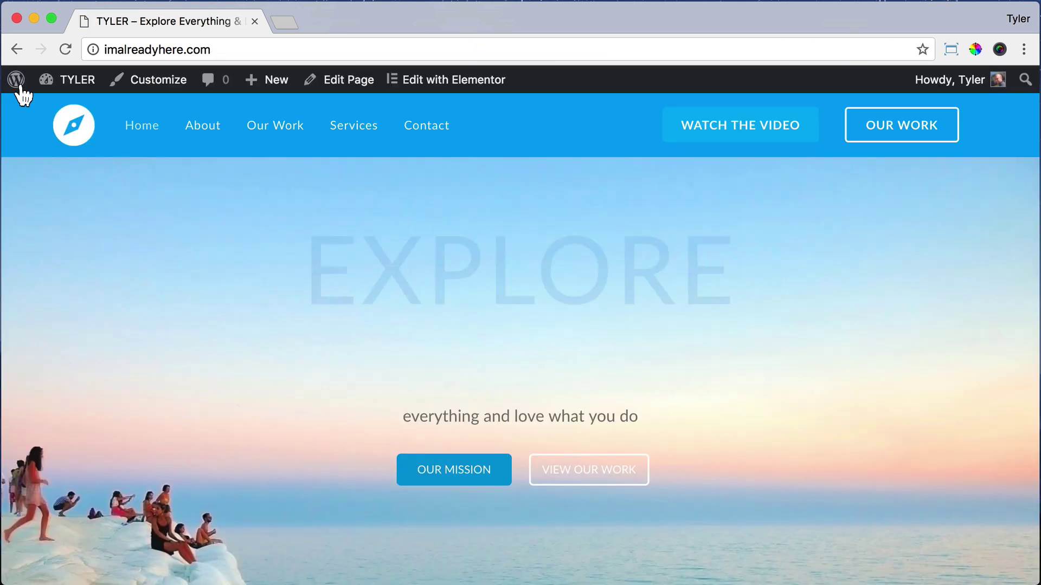
pyautogui.moveTo(76, 80)
pyautogui.click(93, 109)
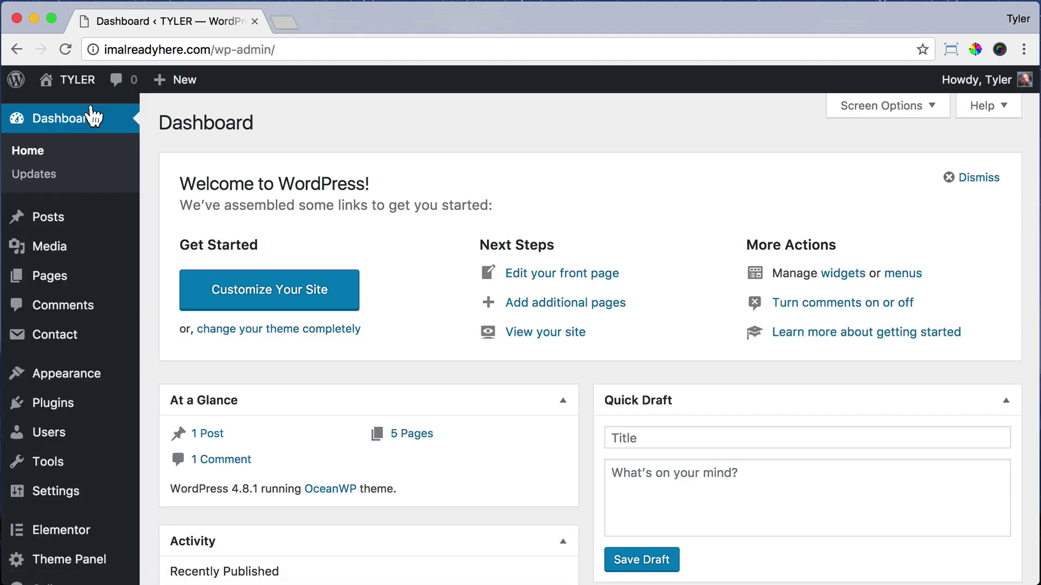
pyautogui.scroll(-5, 93, 116)
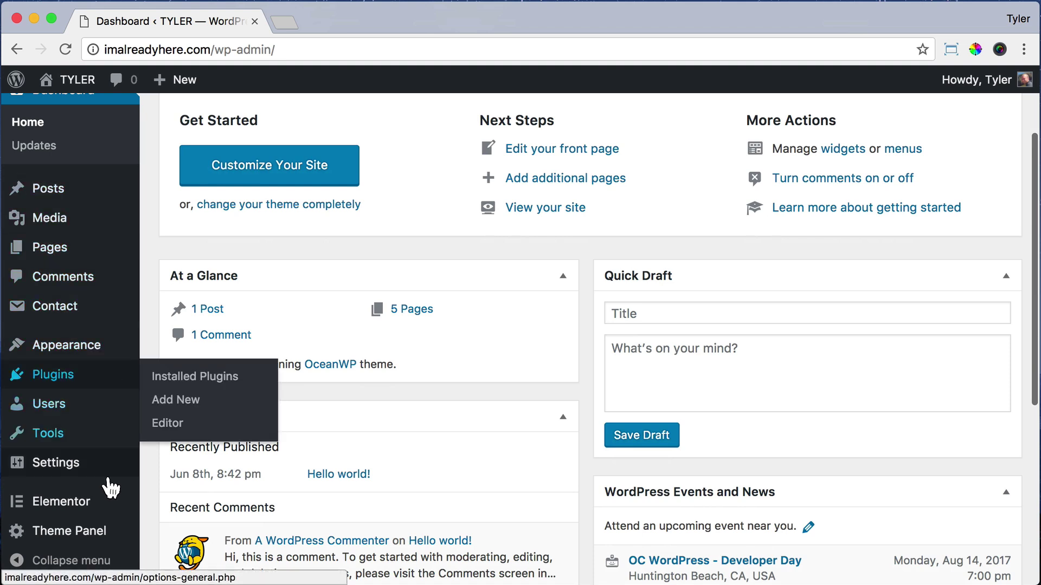
pyautogui.moveTo(88, 538)
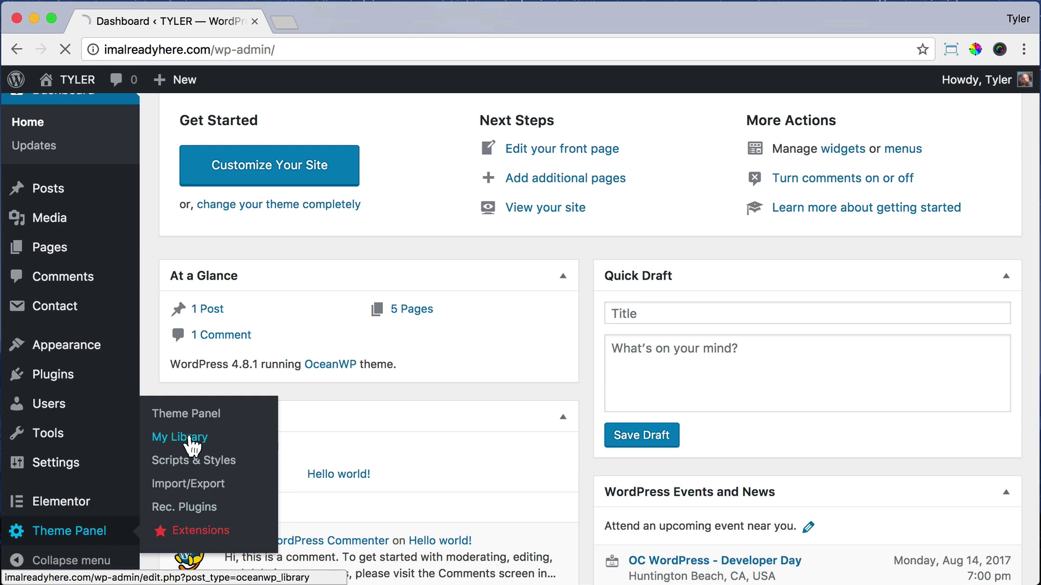
pyautogui.click(166, 438)
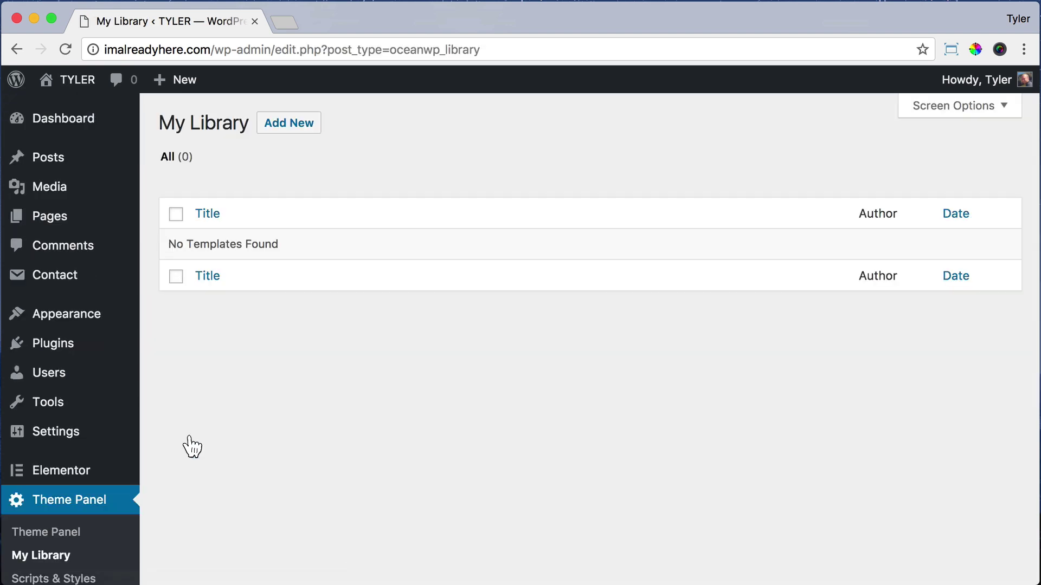
# - Publish a template titled Footer with 100% Full Width layout and page title disabled
pyautogui.click(302, 127)
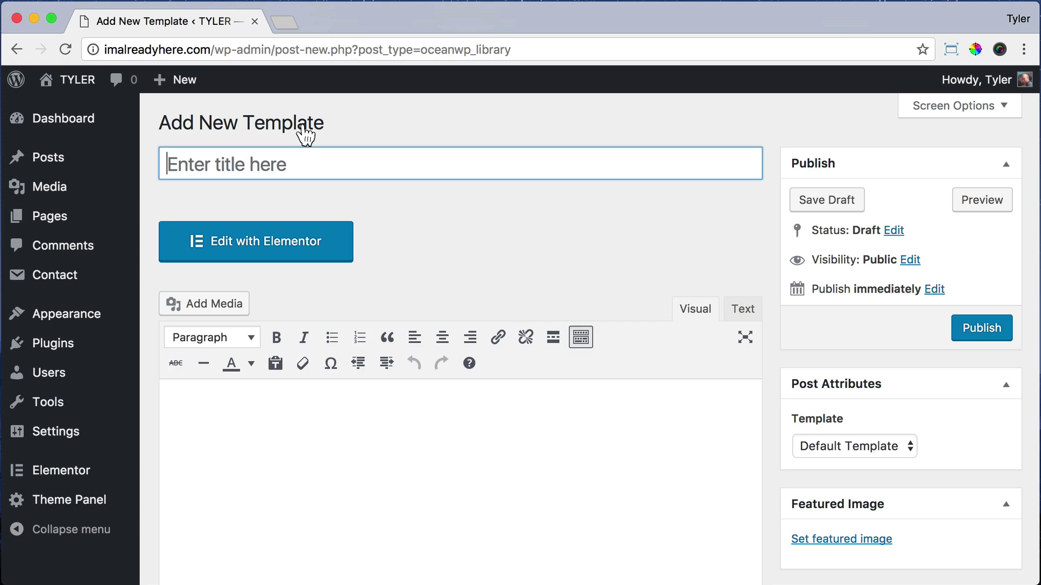
pyautogui.write('Footer')
pyautogui.scroll(-10, 499, 255)
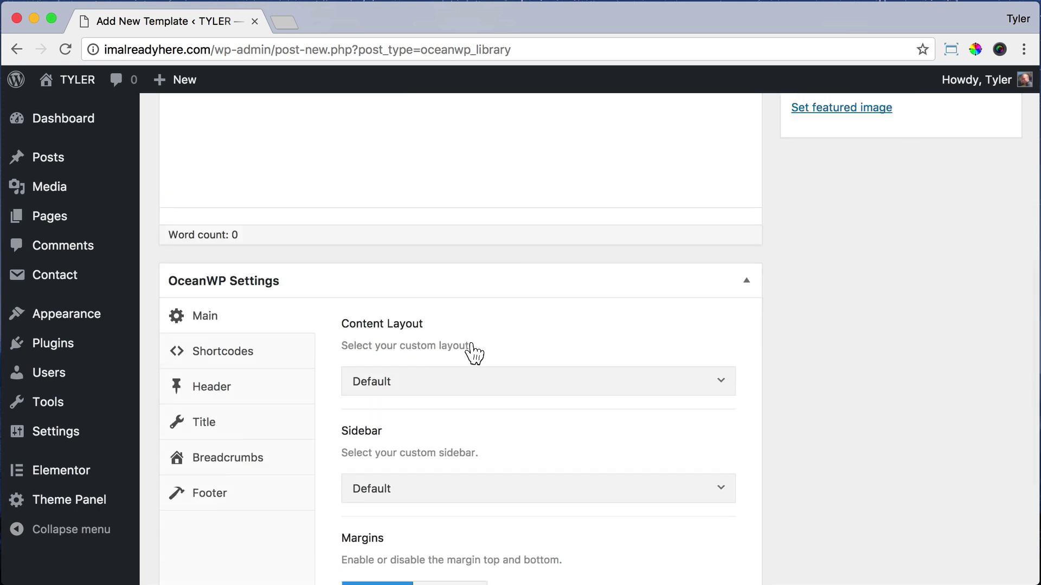
pyautogui.click(465, 383)
pyautogui.click(414, 540)
pyautogui.click(261, 432)
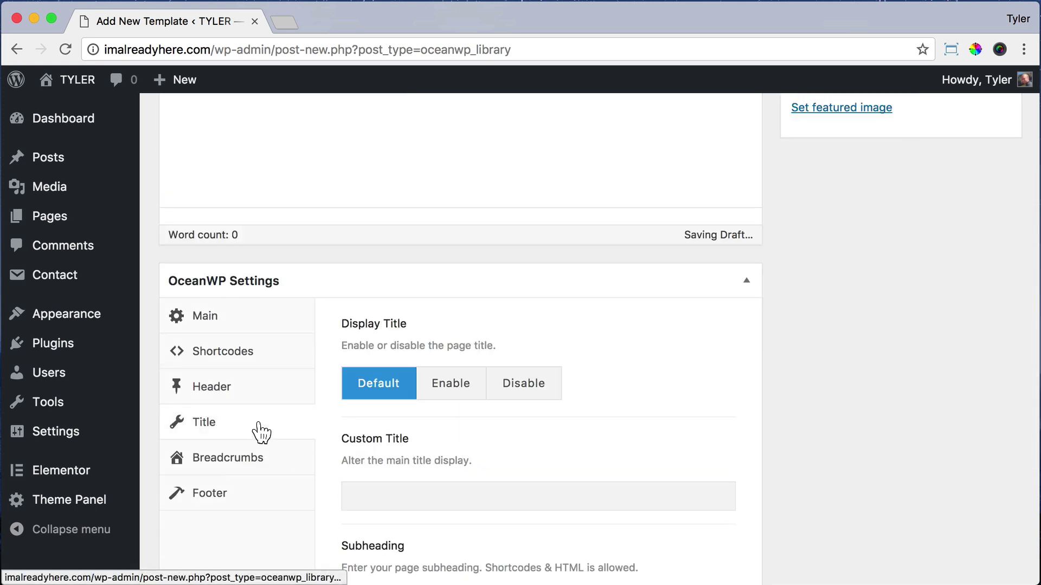
pyautogui.click(538, 379)
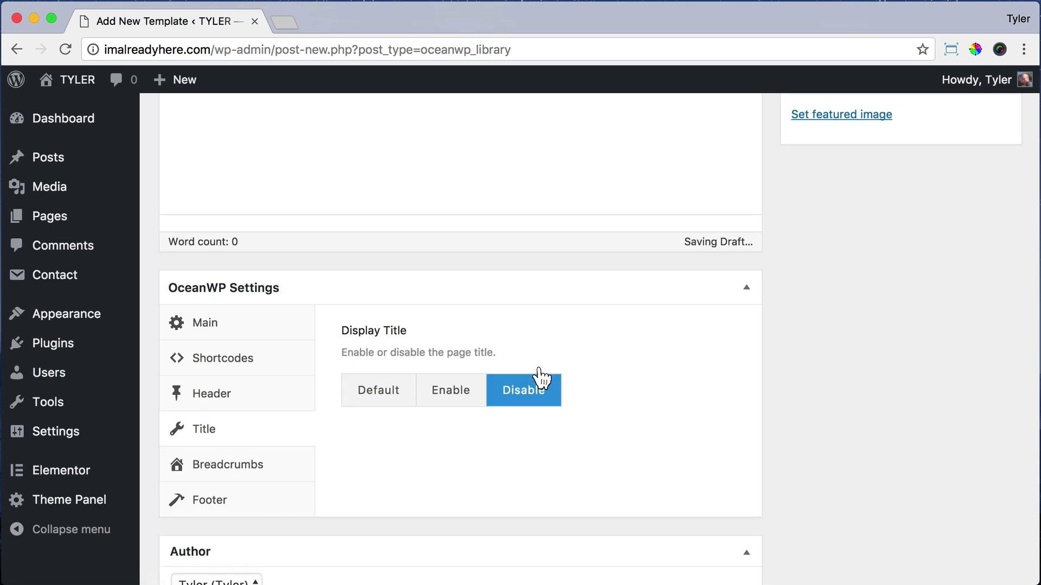
pyautogui.scroll(10, 538, 379)
pyautogui.click(976, 331)
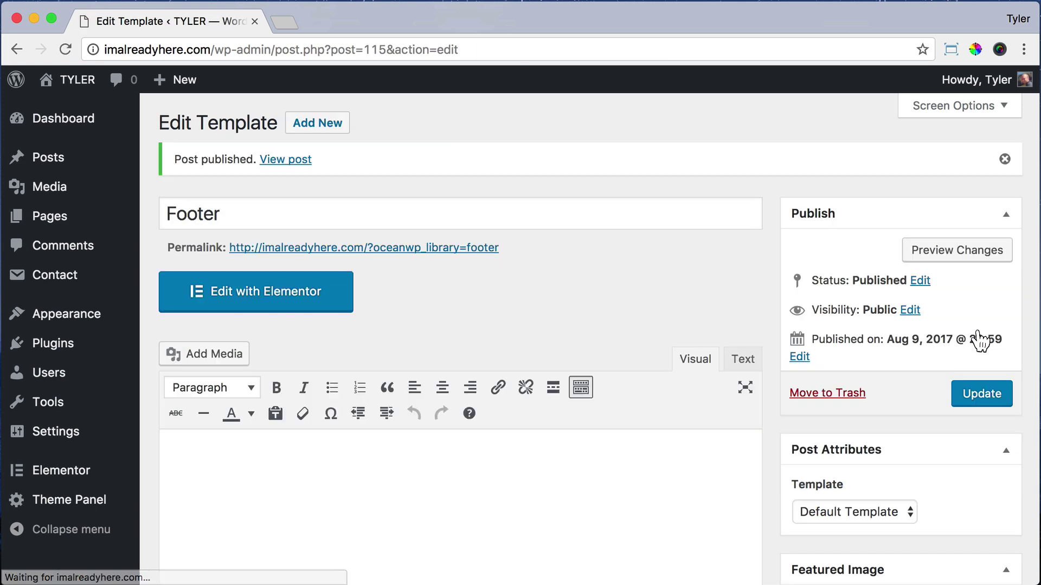
# - Open the Footer template in Elementor and add a three-column section
pyautogui.click(281, 299)
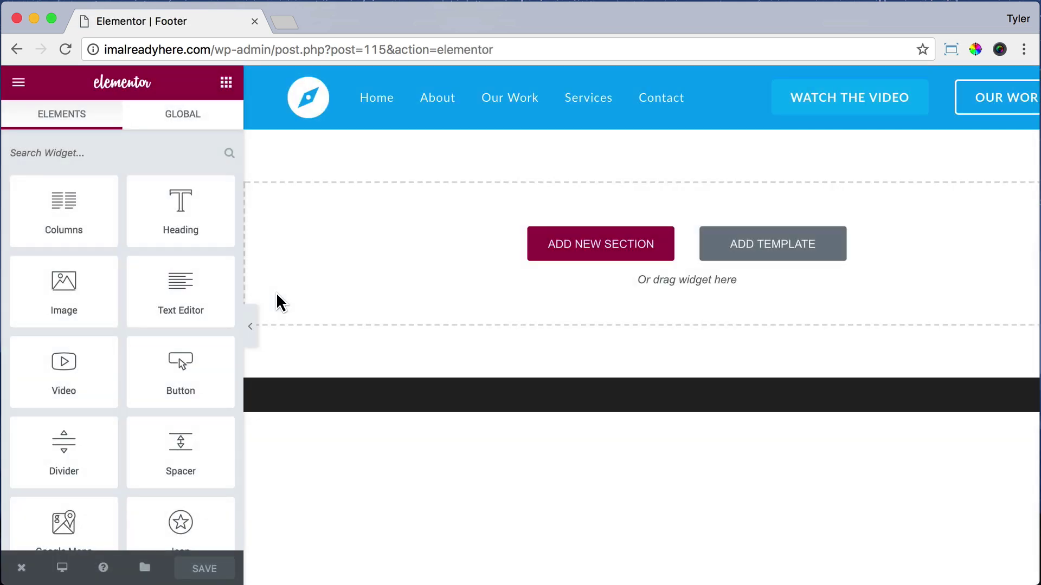
pyautogui.click(634, 244)
pyautogui.click(658, 296)
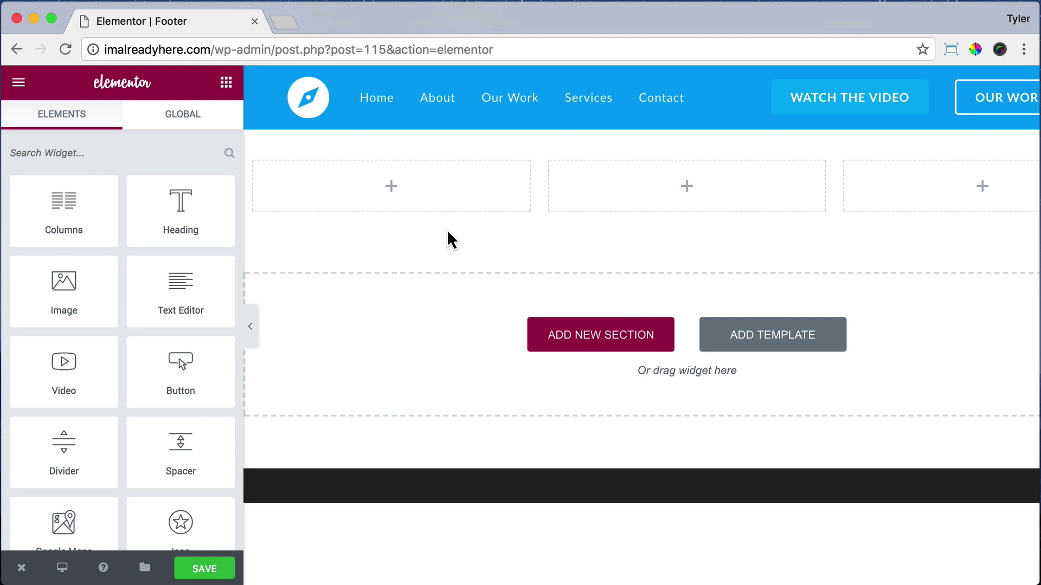
# - Set the section to Full Width content, Middle content position, and stretched
pyautogui.click(641, 142)
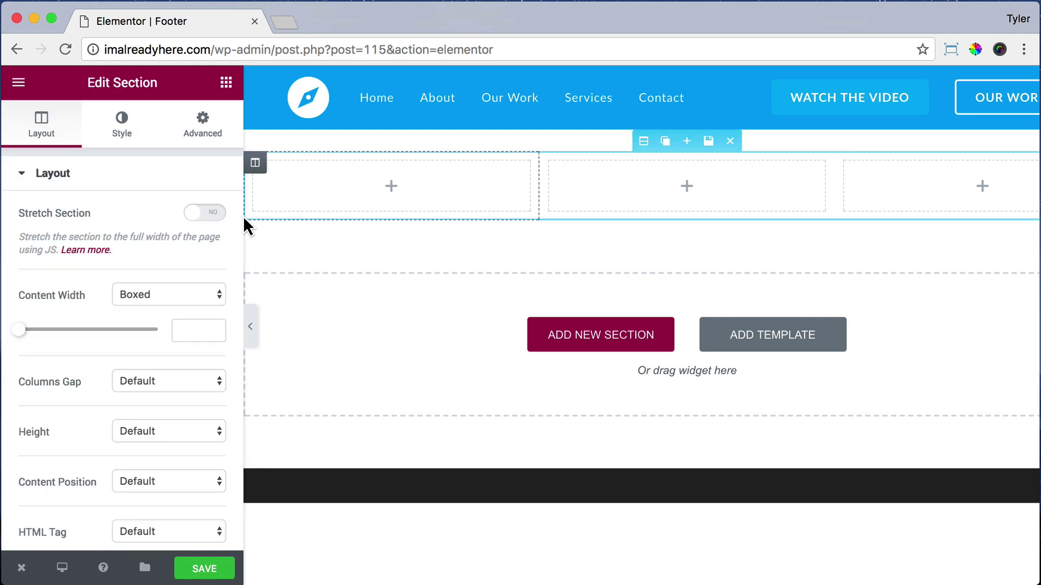
pyautogui.click(180, 288)
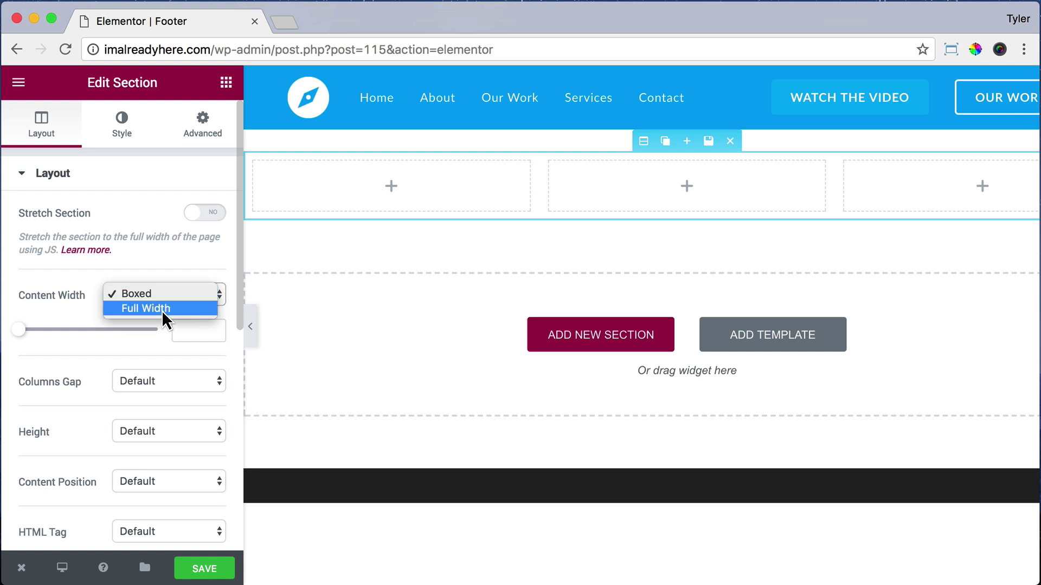
pyautogui.click(163, 316)
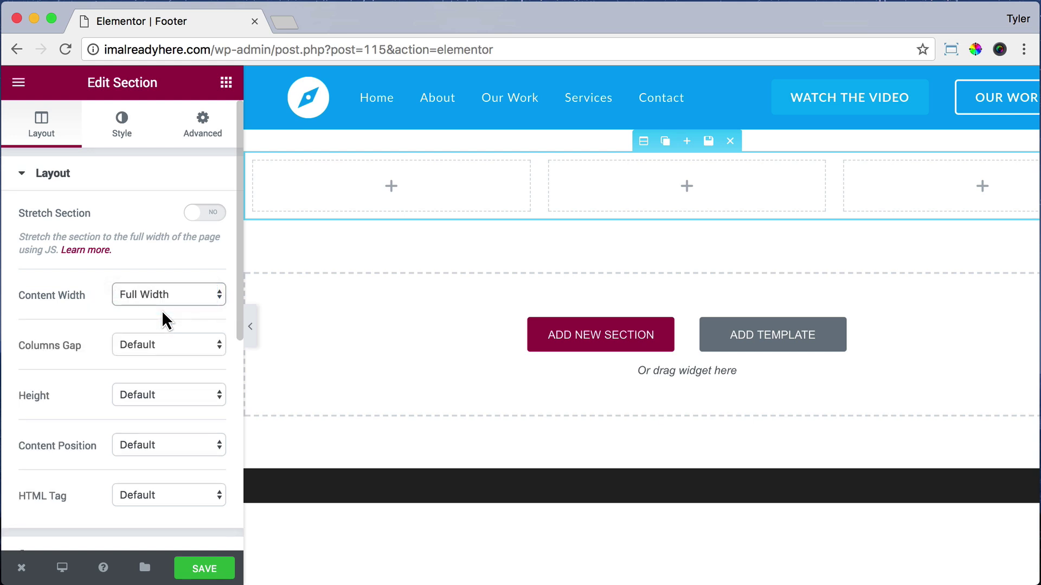
pyautogui.scroll(-2, 162, 310)
pyautogui.click(148, 408)
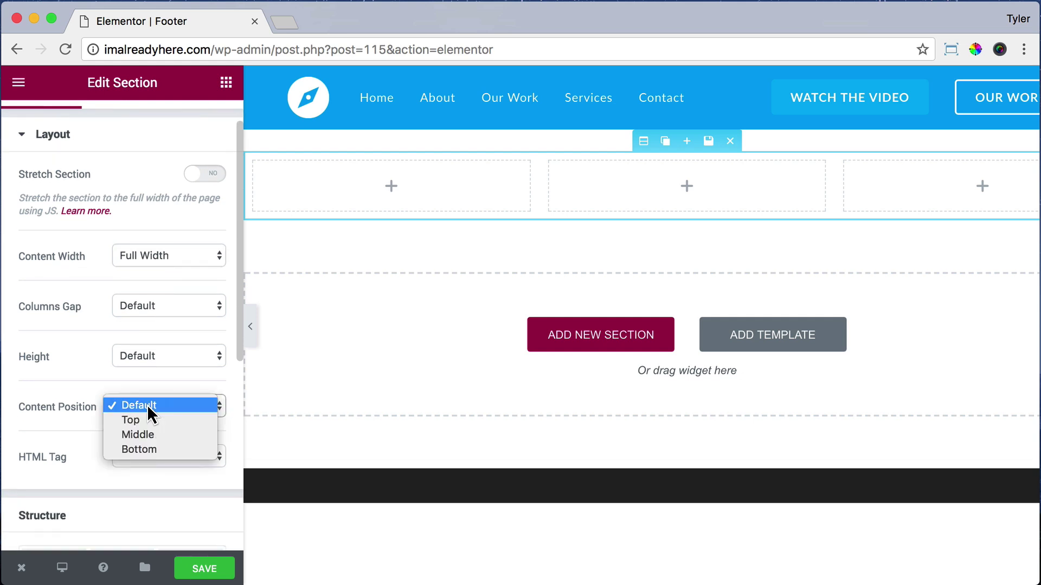
pyautogui.click(142, 434)
pyautogui.scroll(-10, 144, 439)
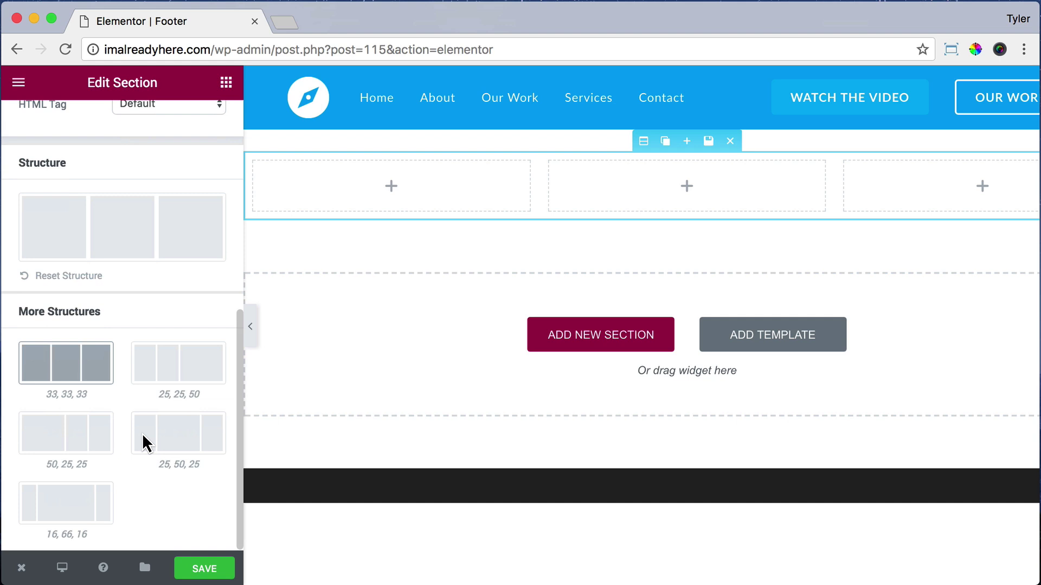
pyautogui.scroll(12, 143, 434)
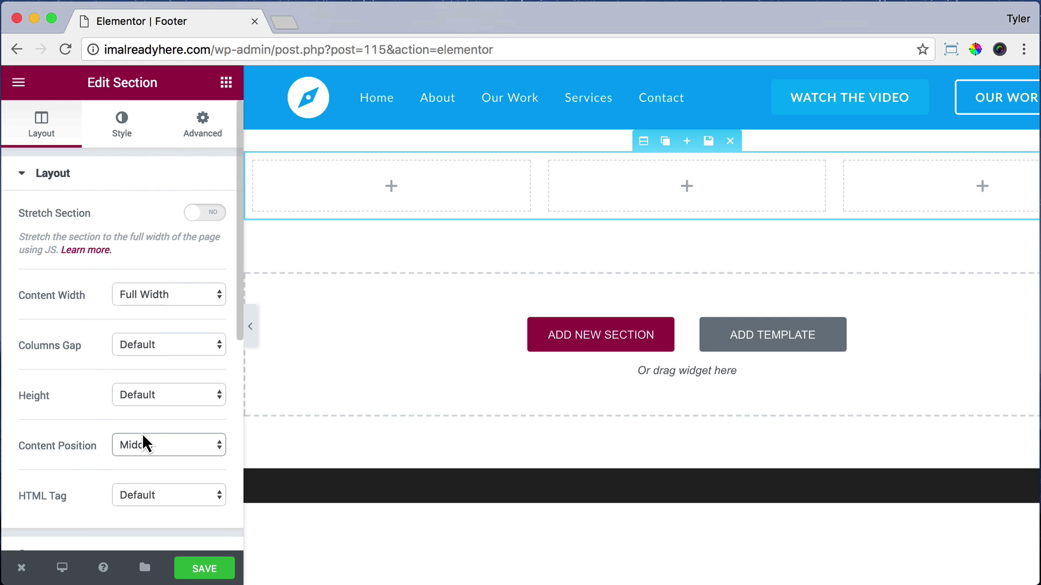
pyautogui.click(193, 217)
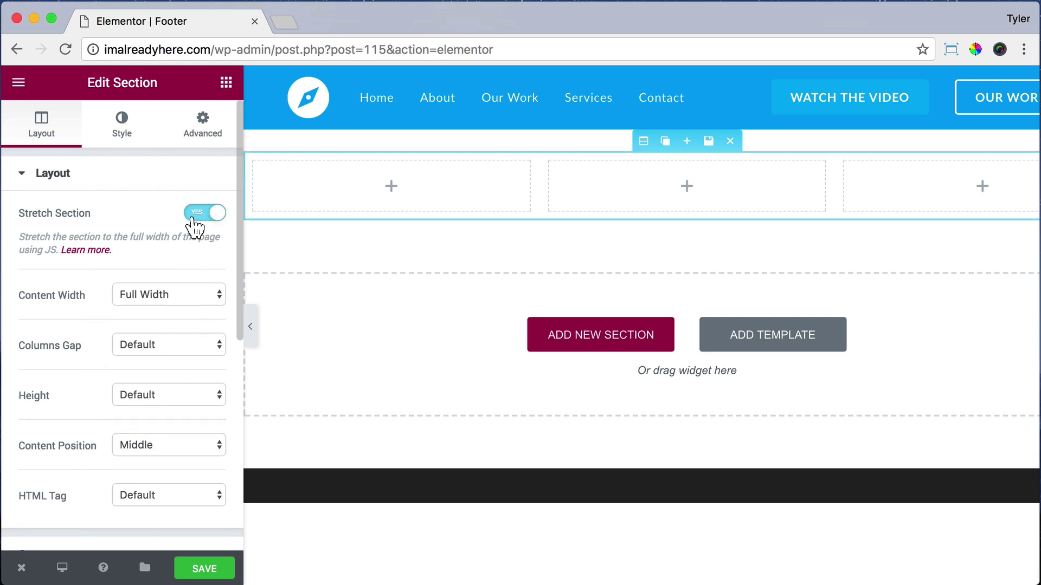
# - Set the section's margin to 0
pyautogui.click(202, 126)
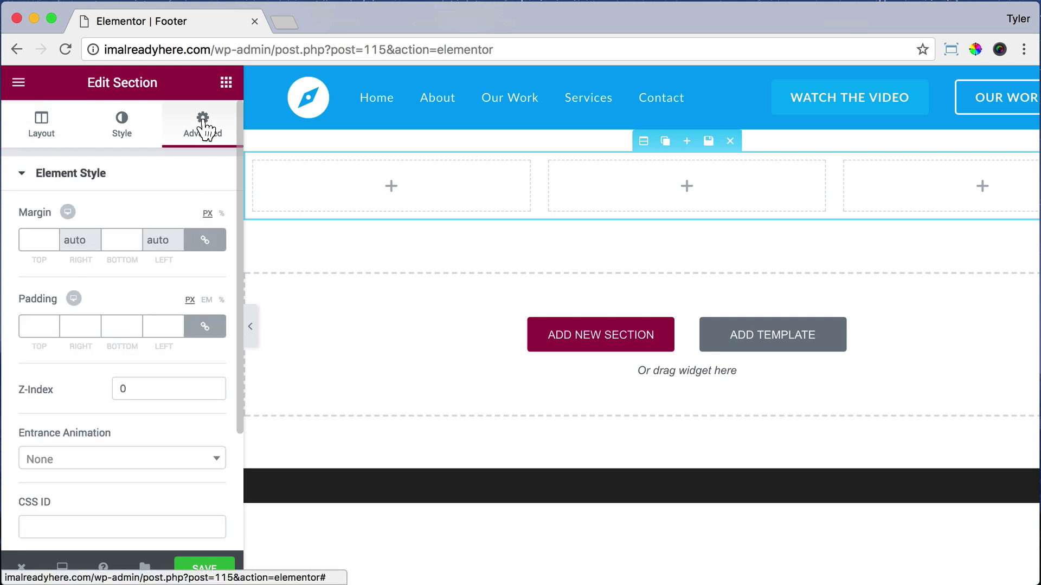
pyautogui.click(47, 236)
pyautogui.write('0')
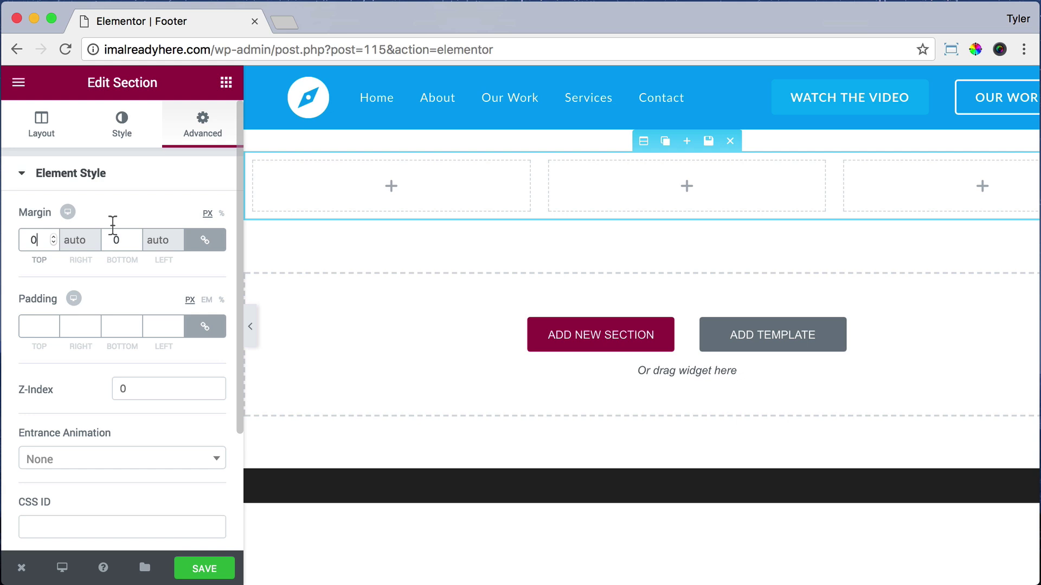
# - Give the section a Classic background using the Explore.jpg image
pyautogui.click(119, 130)
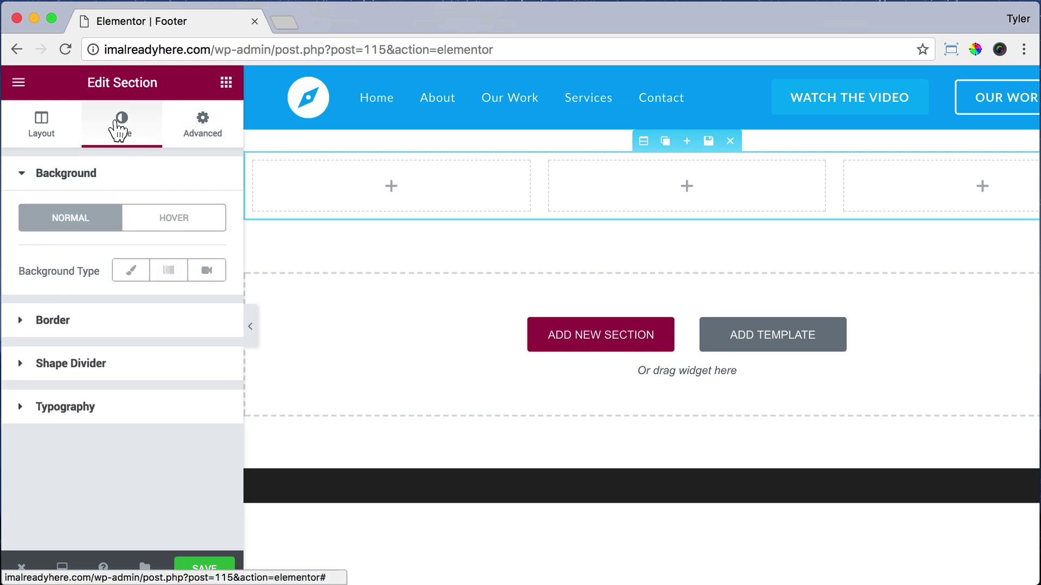
pyautogui.click(118, 271)
pyautogui.scroll(-3, 124, 279)
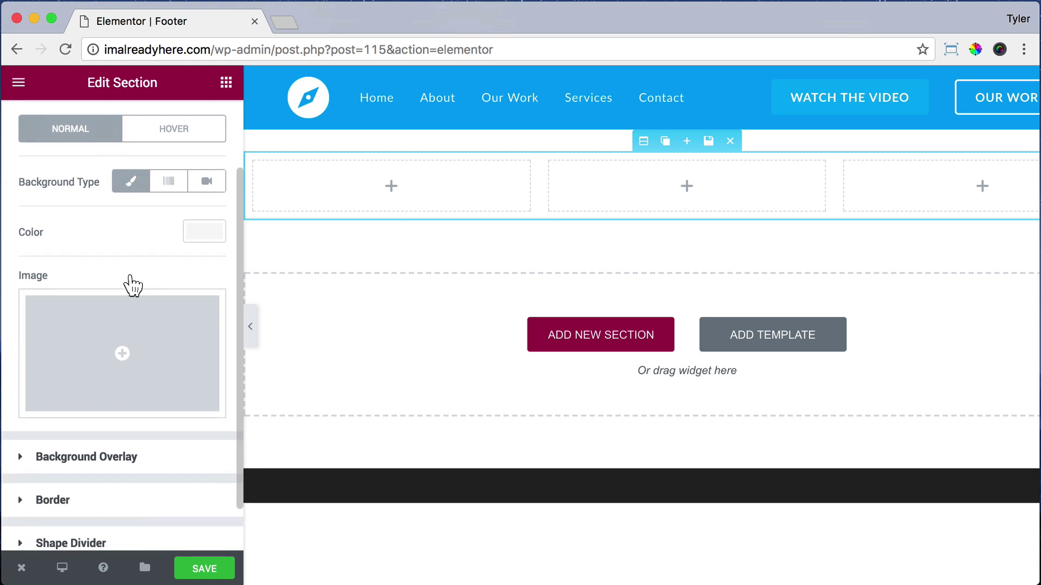
pyautogui.click(136, 355)
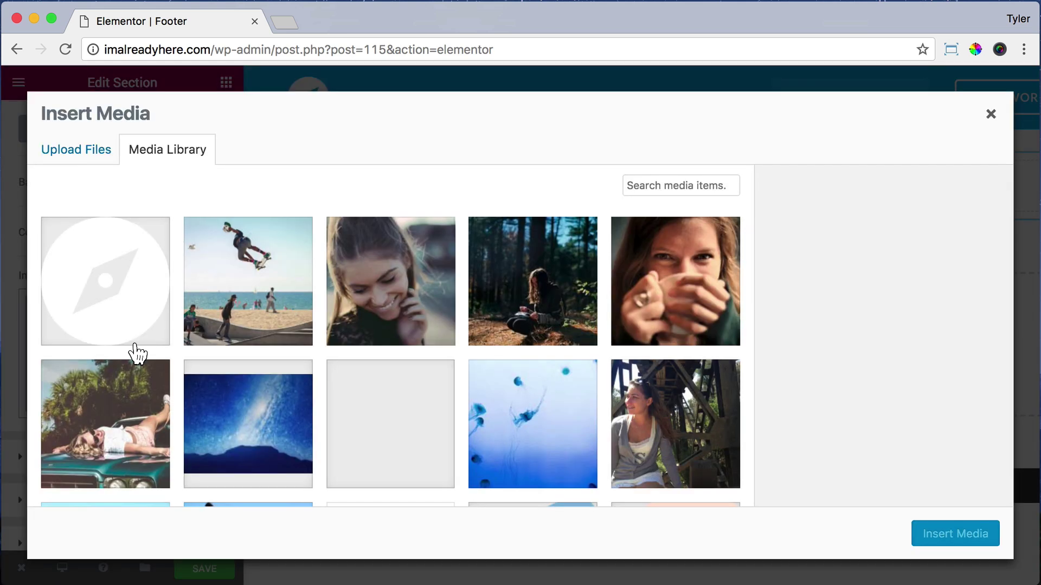
pyautogui.scroll(-5, 136, 355)
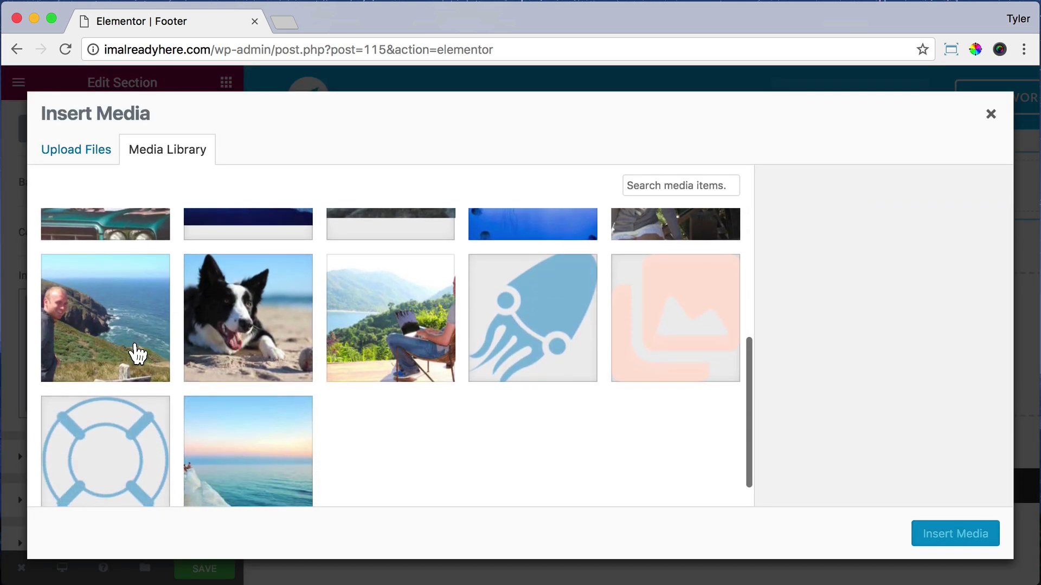
pyautogui.click(224, 440)
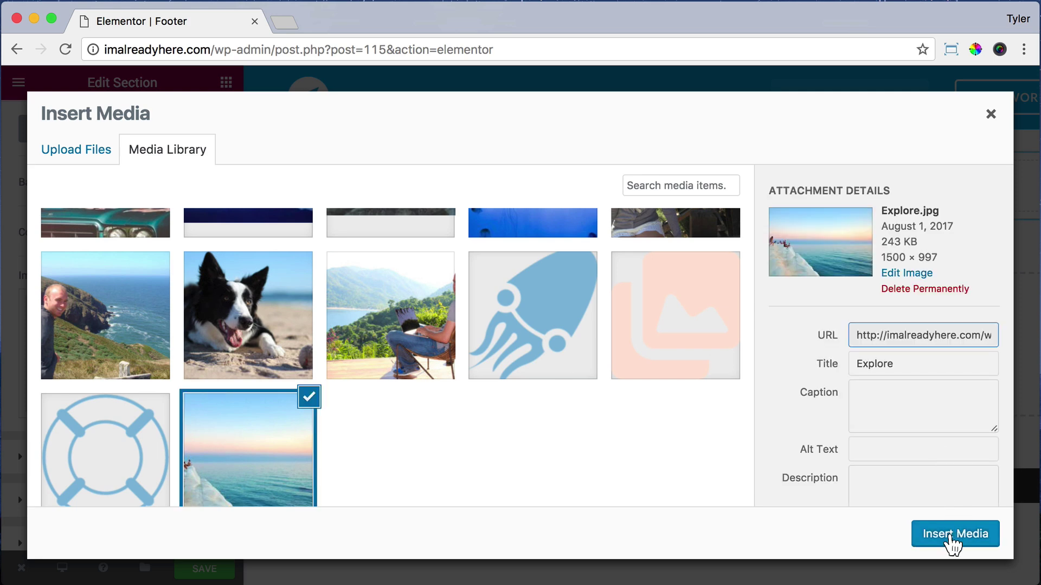
pyautogui.click(925, 537)
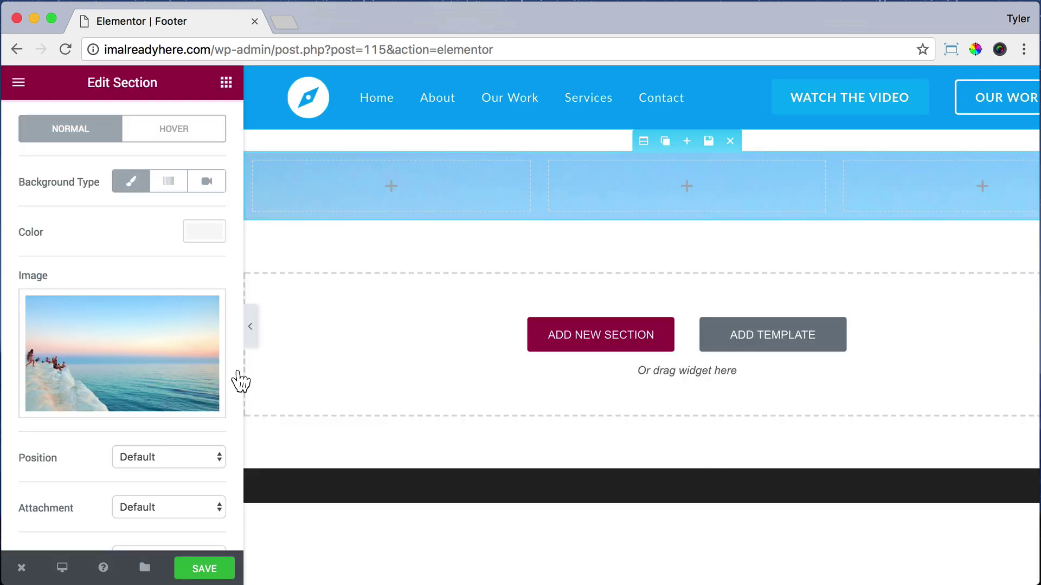
# - Set the background position to Top Center and size to Cover
pyautogui.scroll(-3, 147, 379)
pyautogui.click(191, 352)
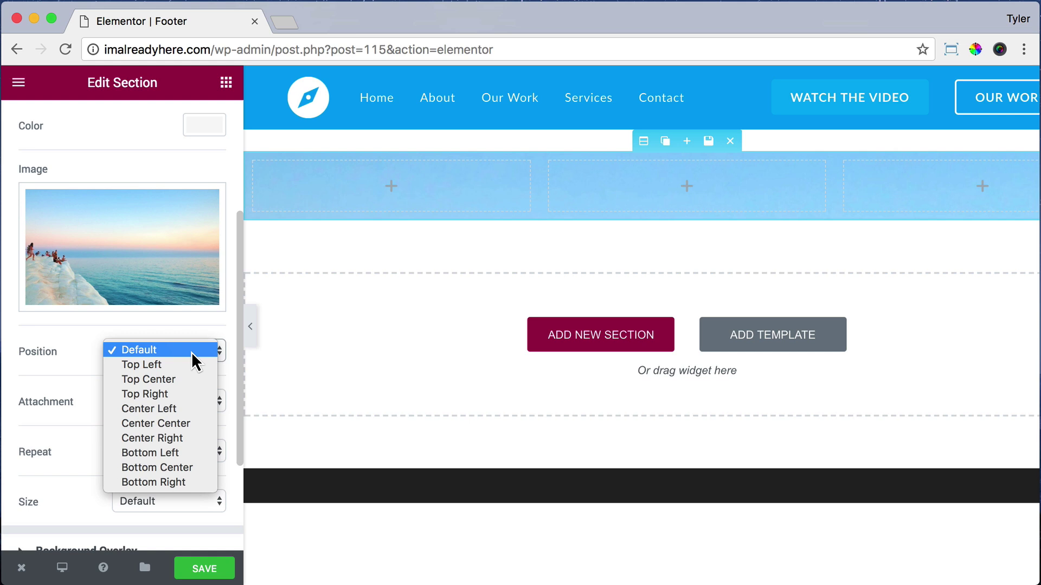
pyautogui.click(173, 381)
pyautogui.scroll(-1, 176, 392)
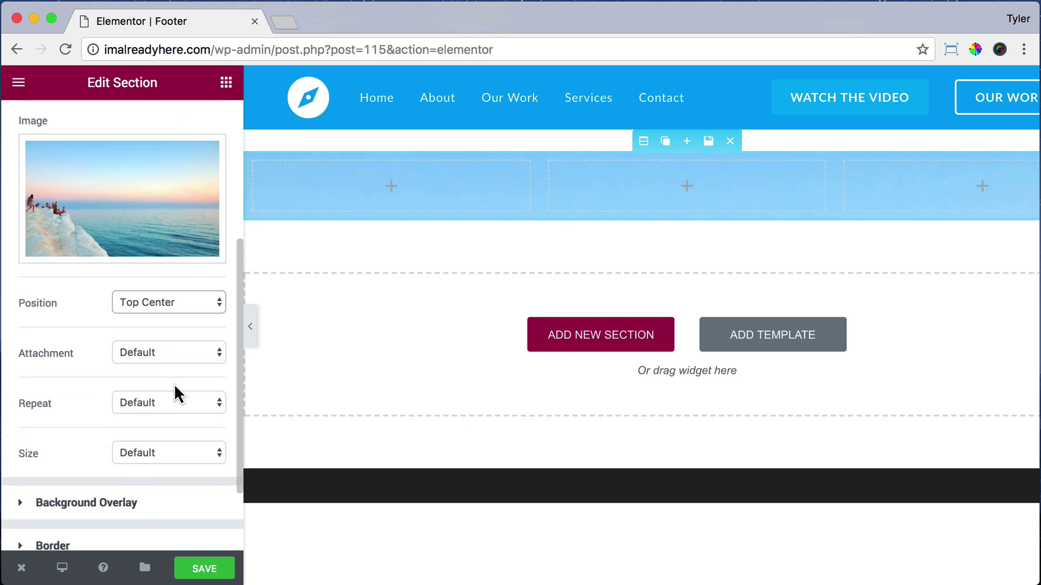
pyautogui.click(173, 453)
pyautogui.click(152, 483)
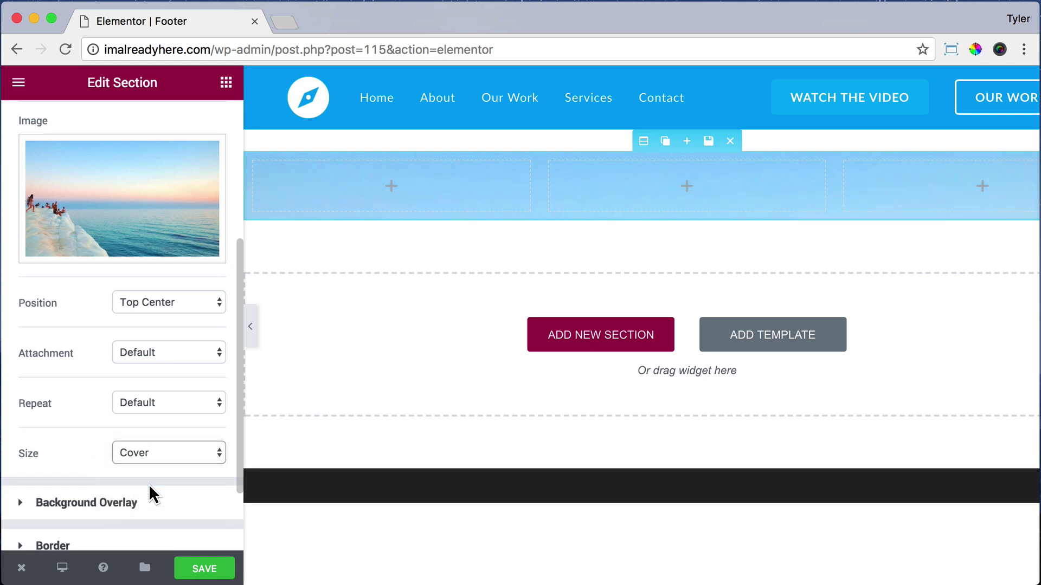
pyautogui.scroll(5, 148, 490)
# - Add a text block in column one reading 'Copyright [oceanwp_date] -' plus the owner's name
pyautogui.click(226, 83)
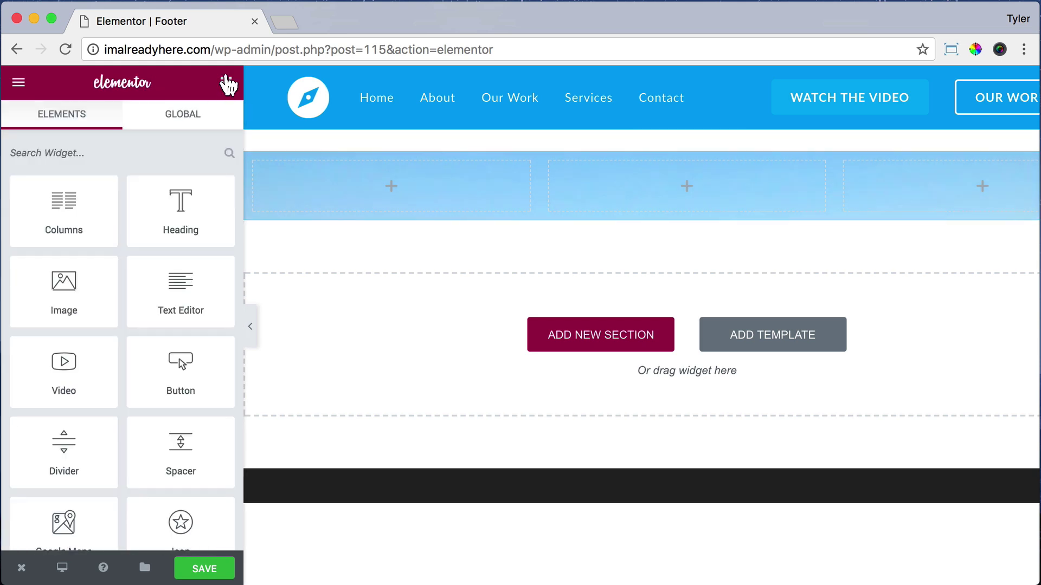
pyautogui.moveTo(181, 287); pyautogui.dragTo(347, 184)
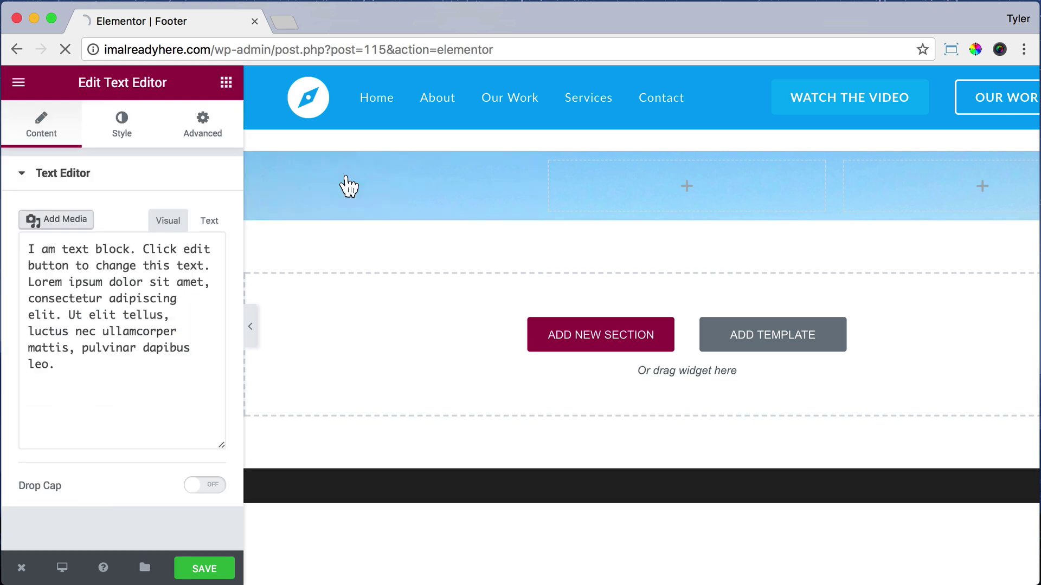
pyautogui.moveTo(169, 499); pyautogui.dragTo(2, 342)
pyautogui.press('BackSpace')
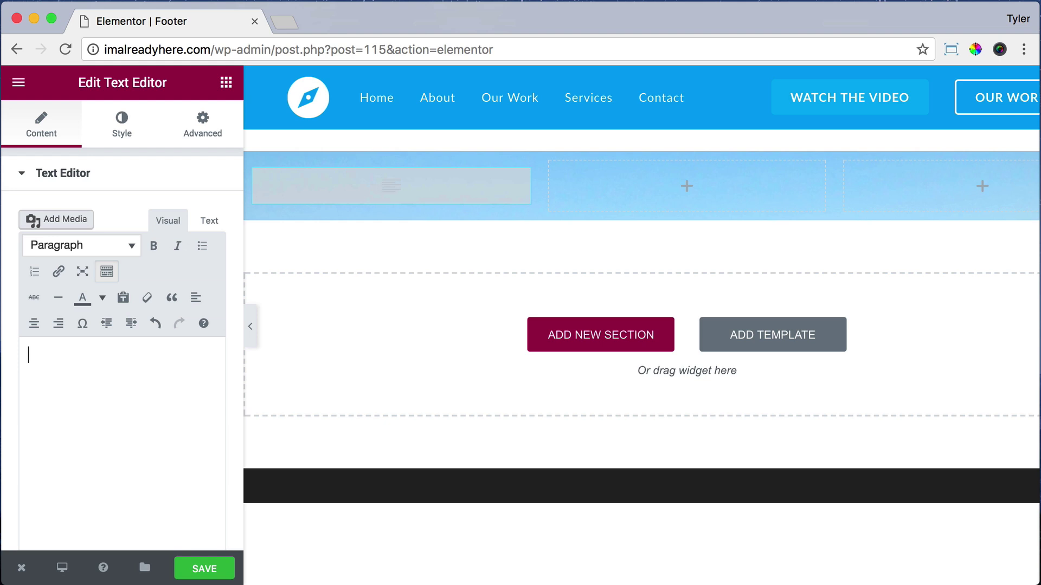
pyautogui.write('Copyright')
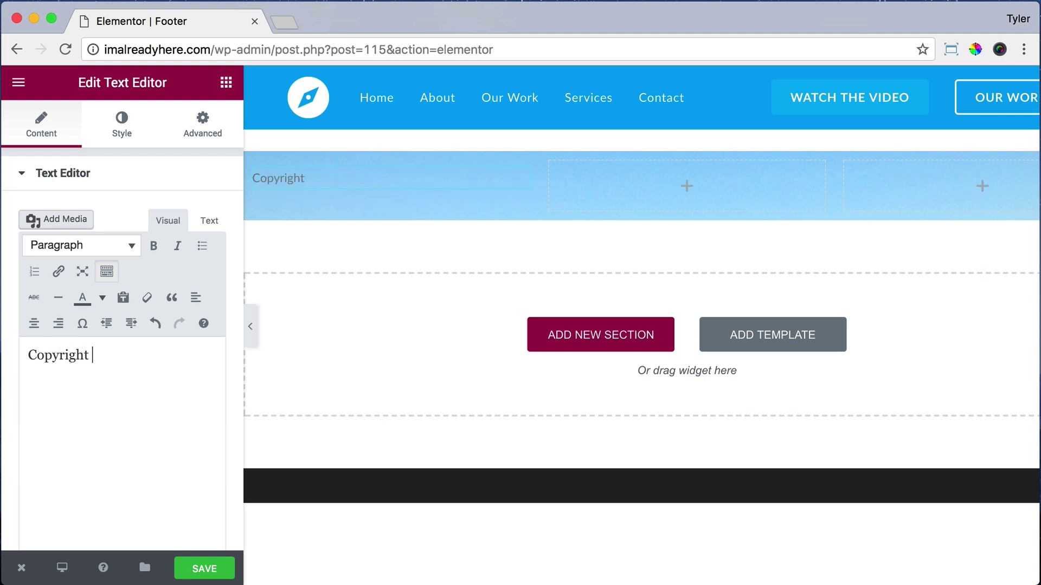
pyautogui.write('[oceanwp_date]')
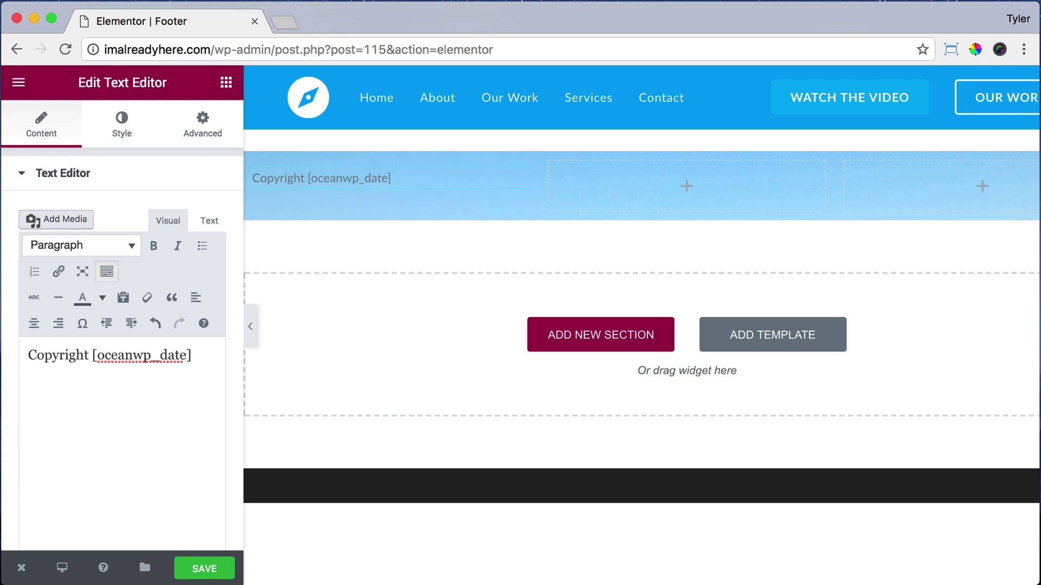
pyautogui.write('201')
pyautogui.press('BackSpace')
pyautogui.write('- Tyler Moore')
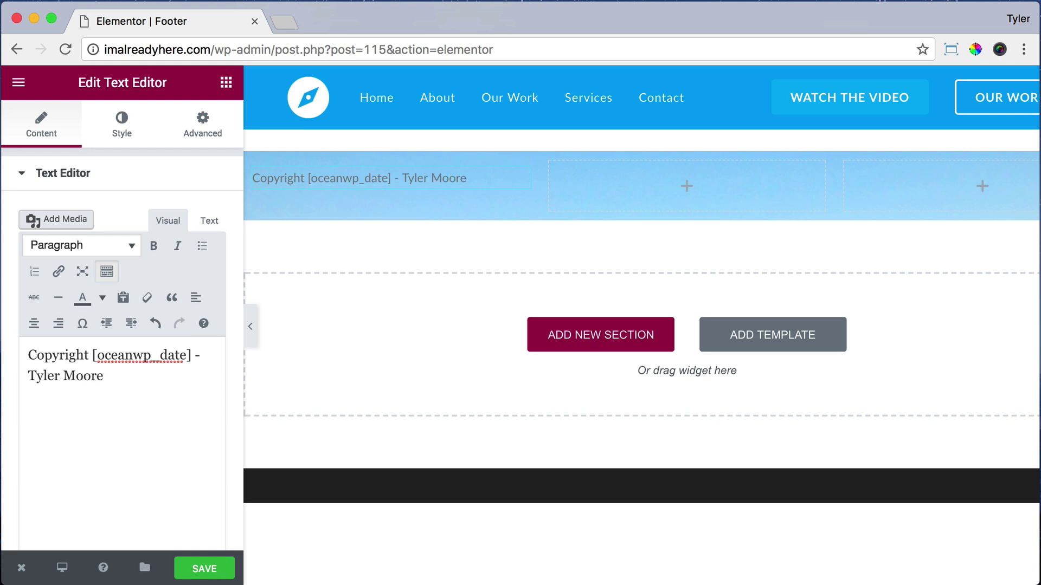
# - Unlink the text block's margins and give it a 15 px top margin
pyautogui.click(204, 130)
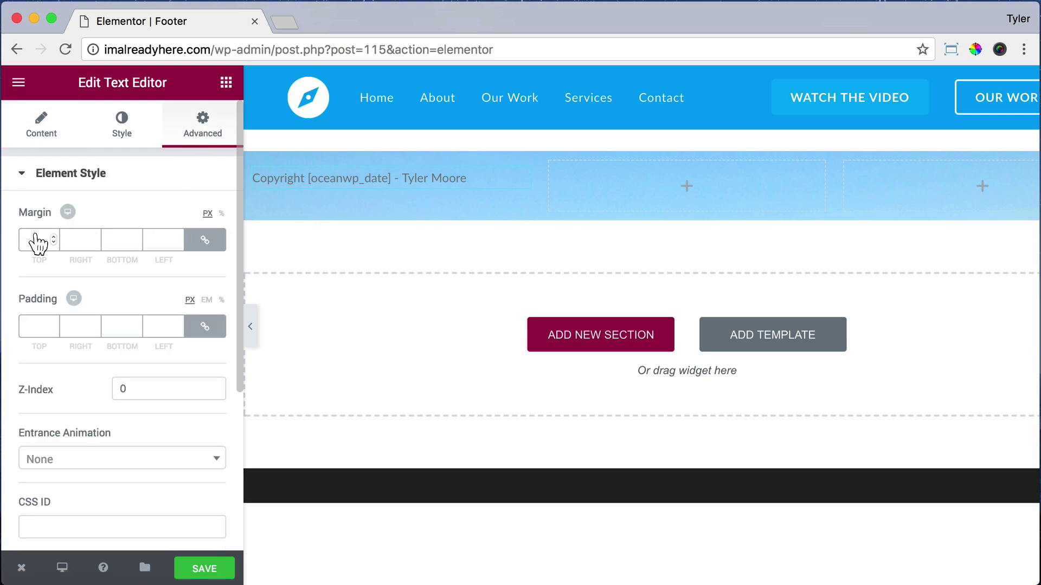
pyautogui.click(204, 240)
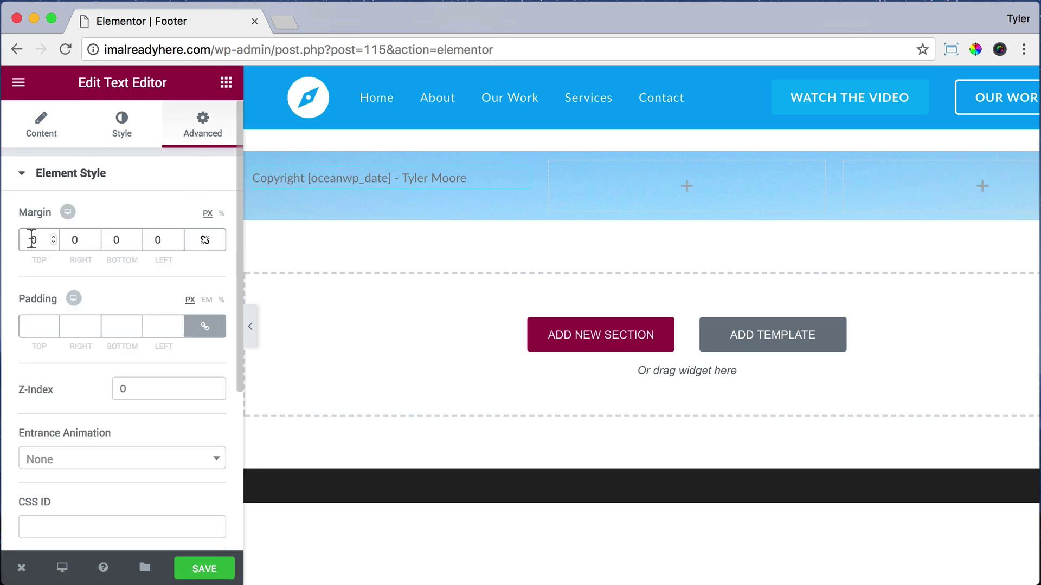
pyautogui.write('15')
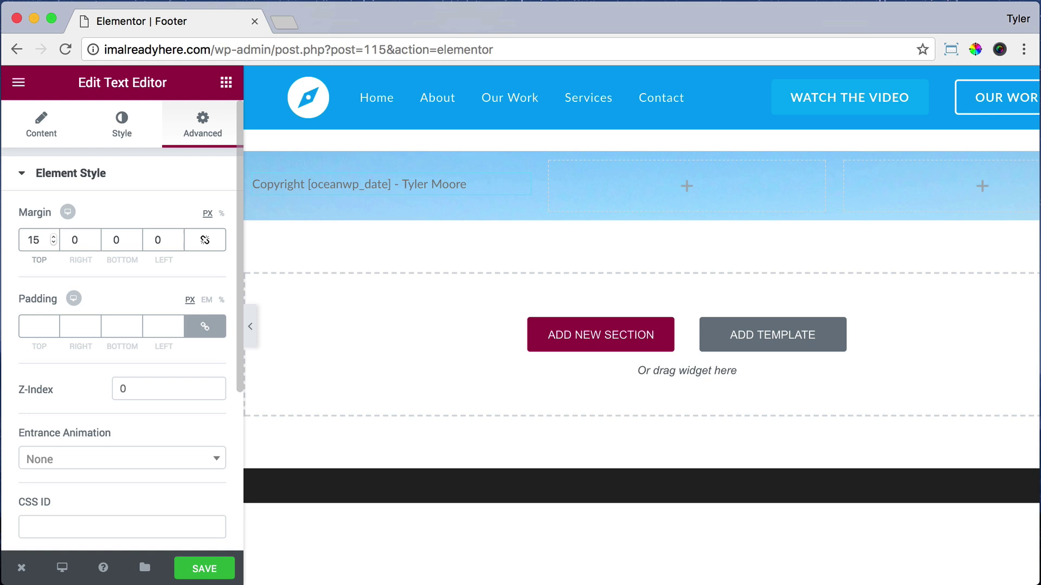
pyautogui.click(31, 133)
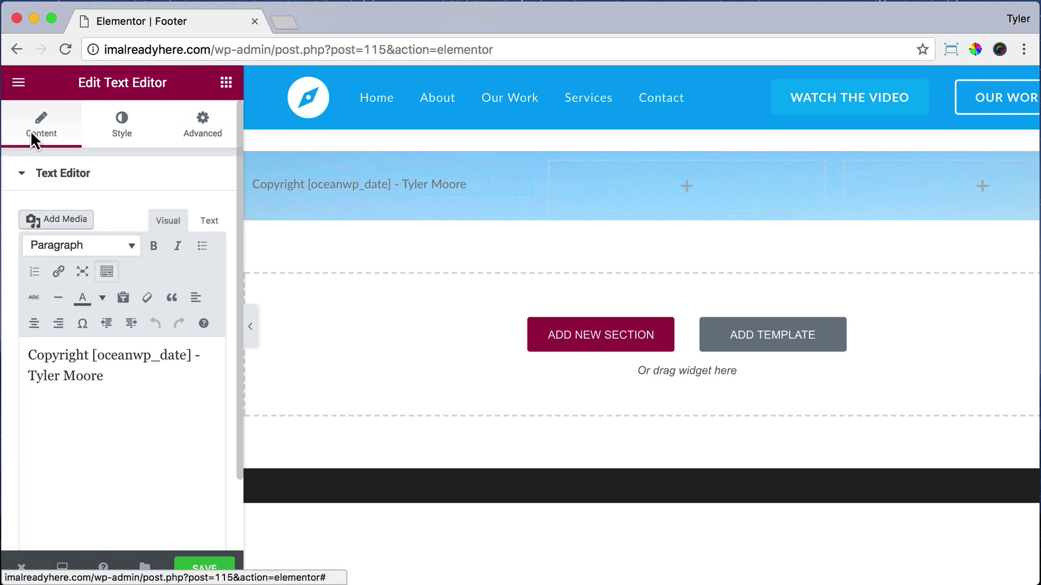
pyautogui.click(26, 356)
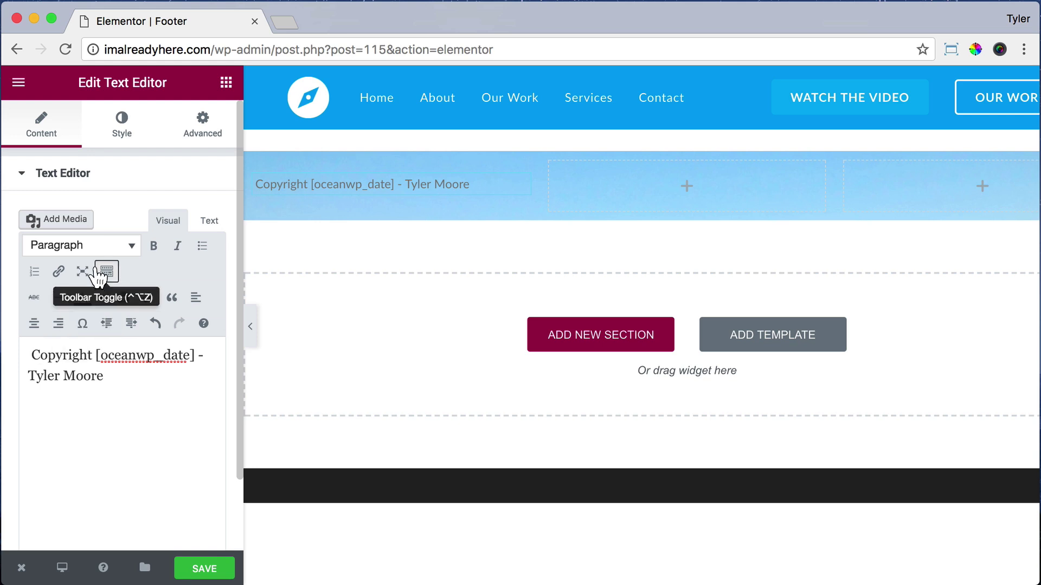
# - Insert logo.png into the copyright text
pyautogui.click(67, 221)
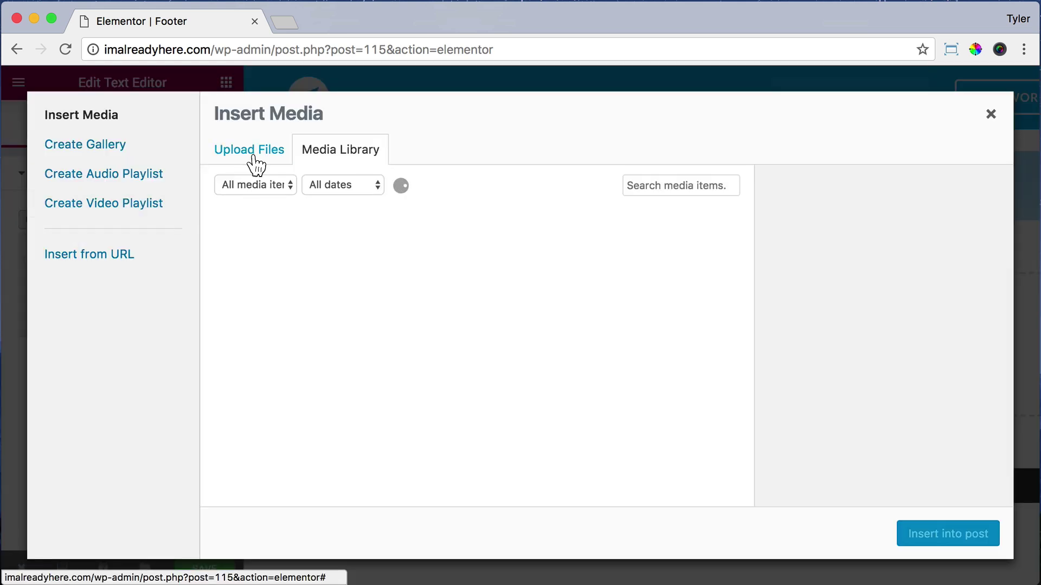
pyautogui.click(269, 260)
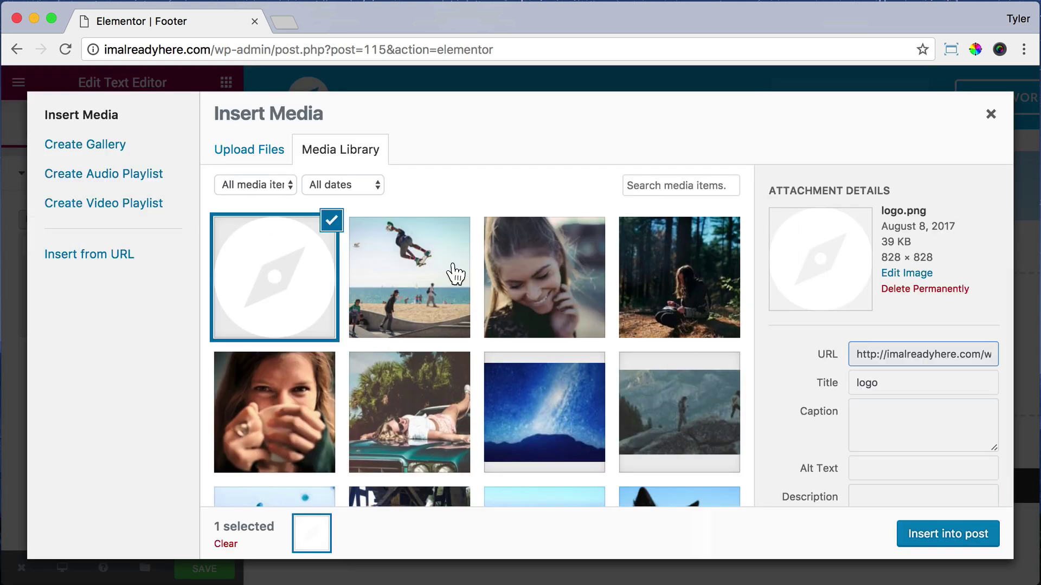
pyautogui.click(946, 535)
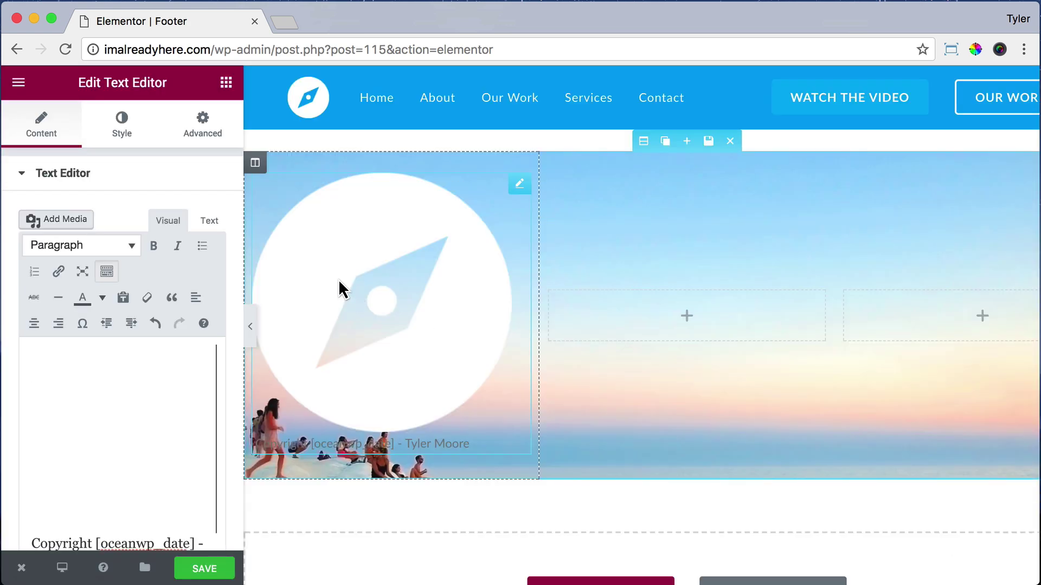
pyautogui.moveTo(515, 190)
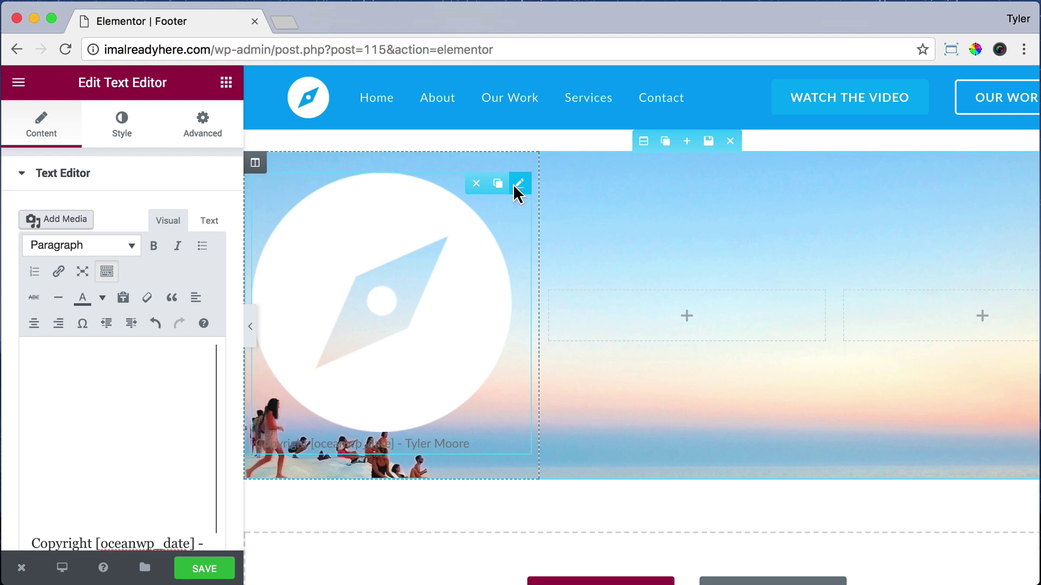
# - Resize the logo to a custom size with width 25
pyautogui.click(103, 411)
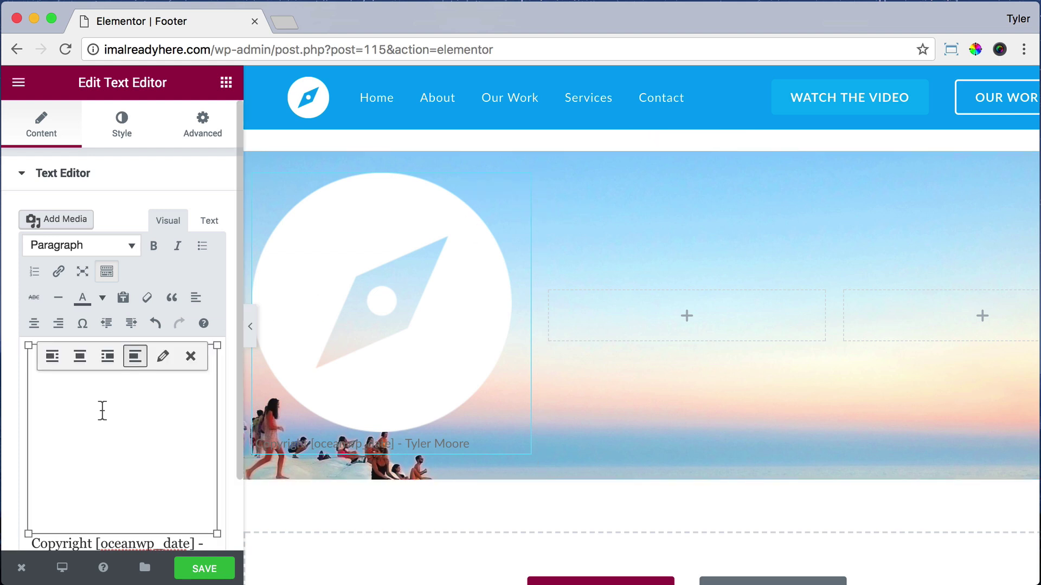
pyautogui.click(163, 357)
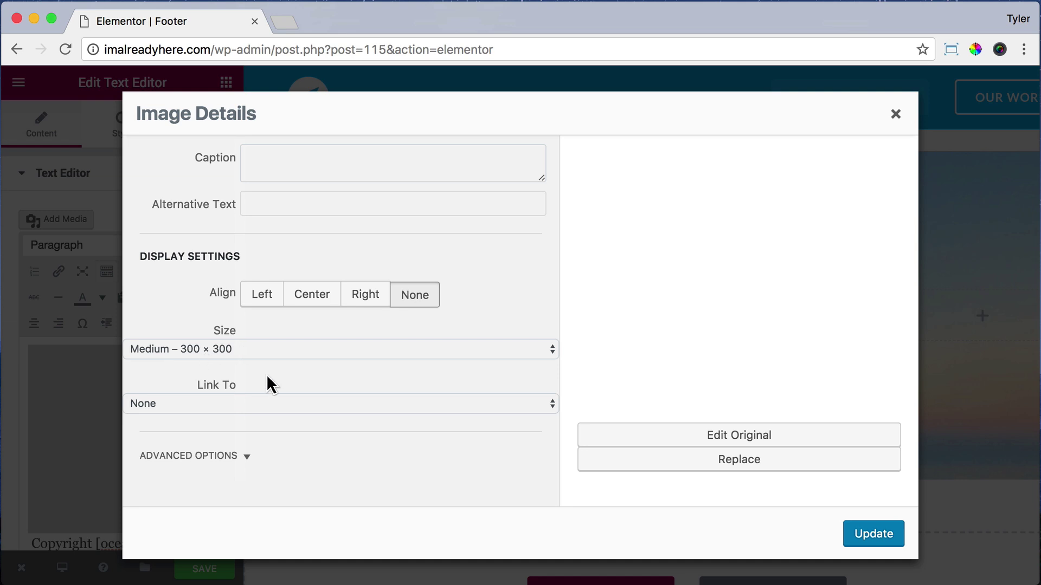
pyautogui.click(209, 349)
pyautogui.click(204, 376)
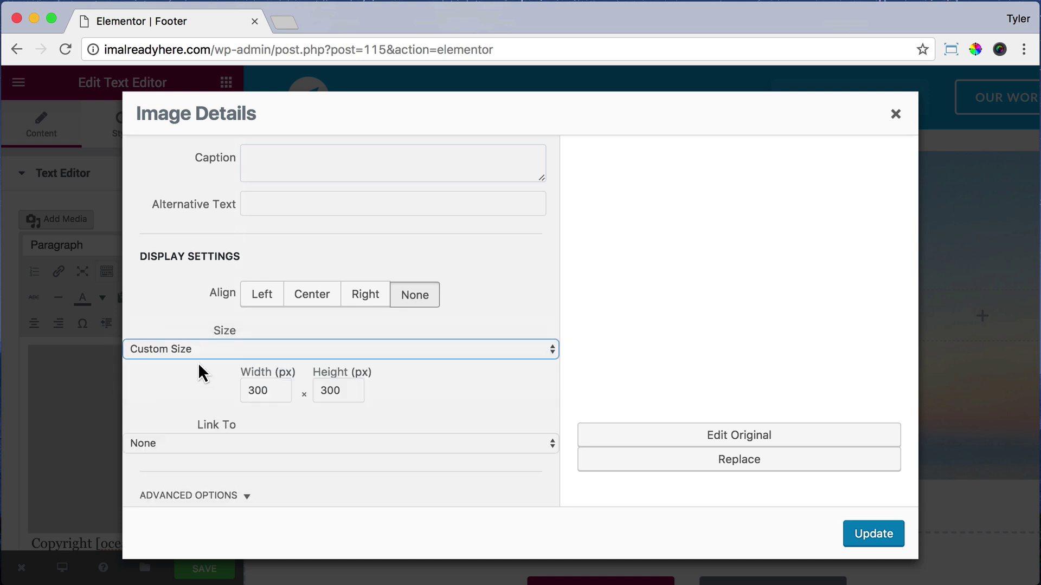
pyautogui.doubleClick(258, 391)
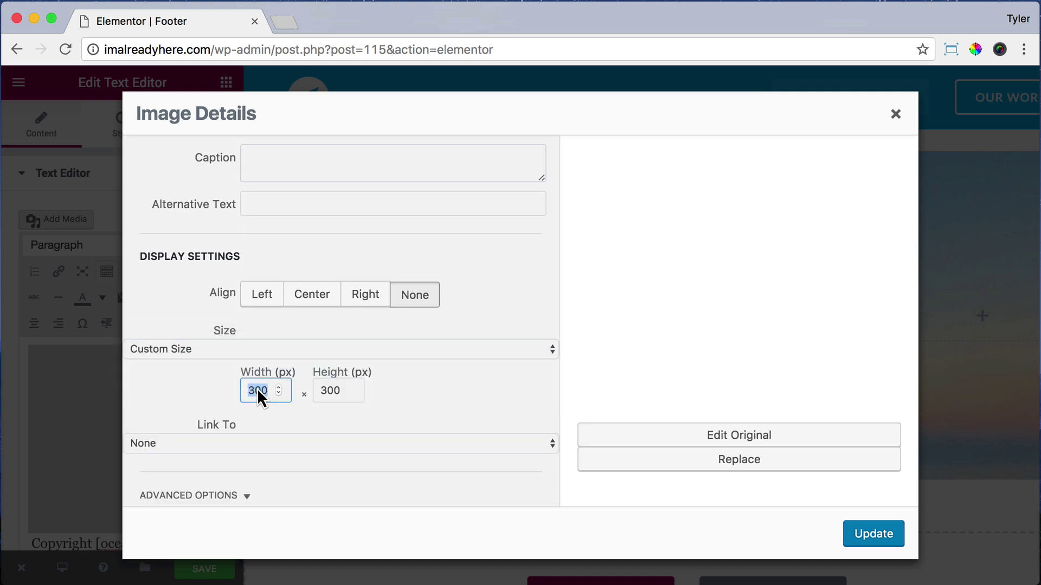
pyautogui.write('25')
pyautogui.click(865, 530)
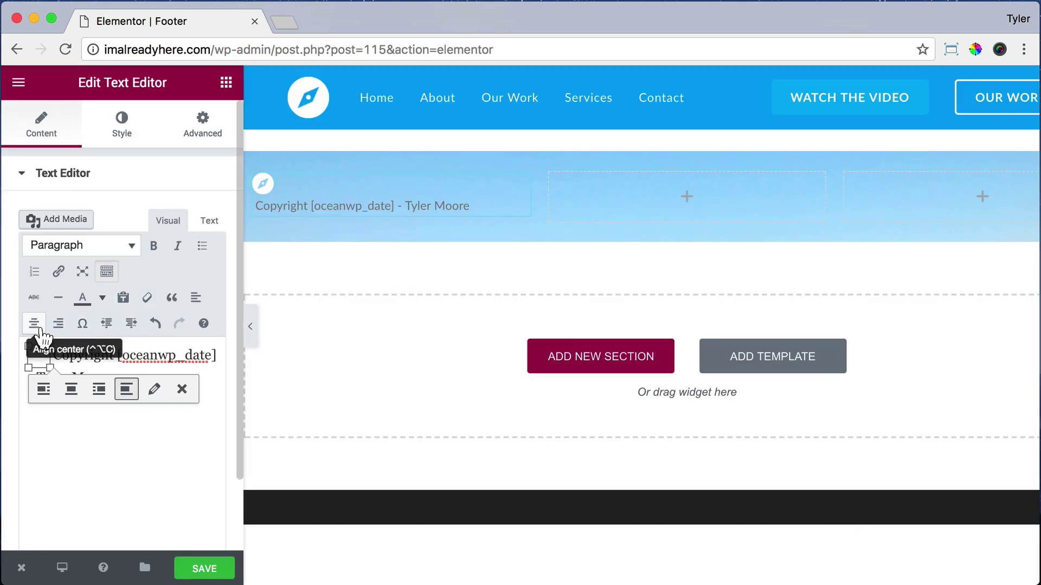
# - Align the logo left and remove the space before Copyright
pyautogui.click(196, 299)
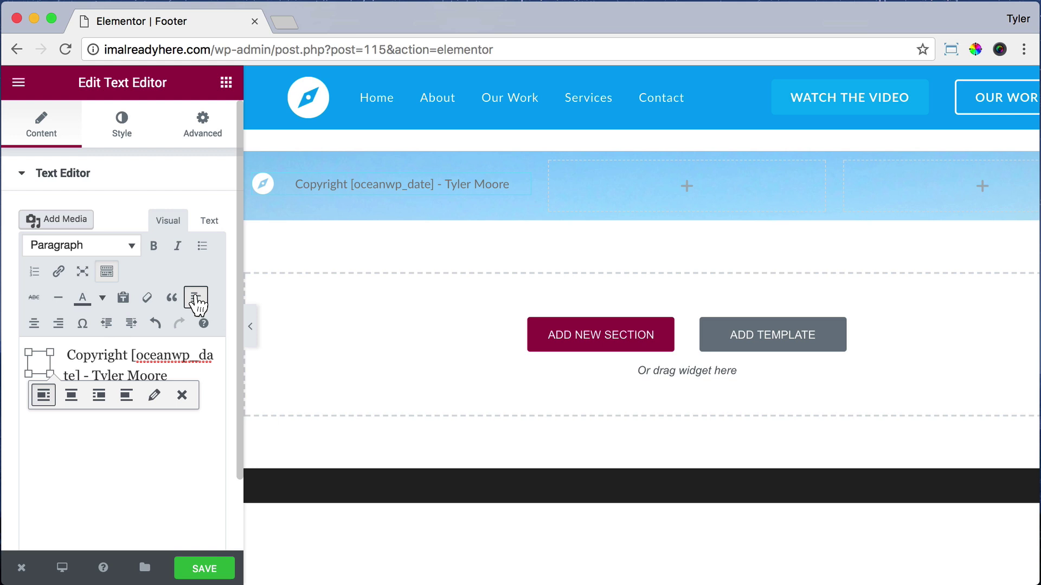
pyautogui.click(69, 356)
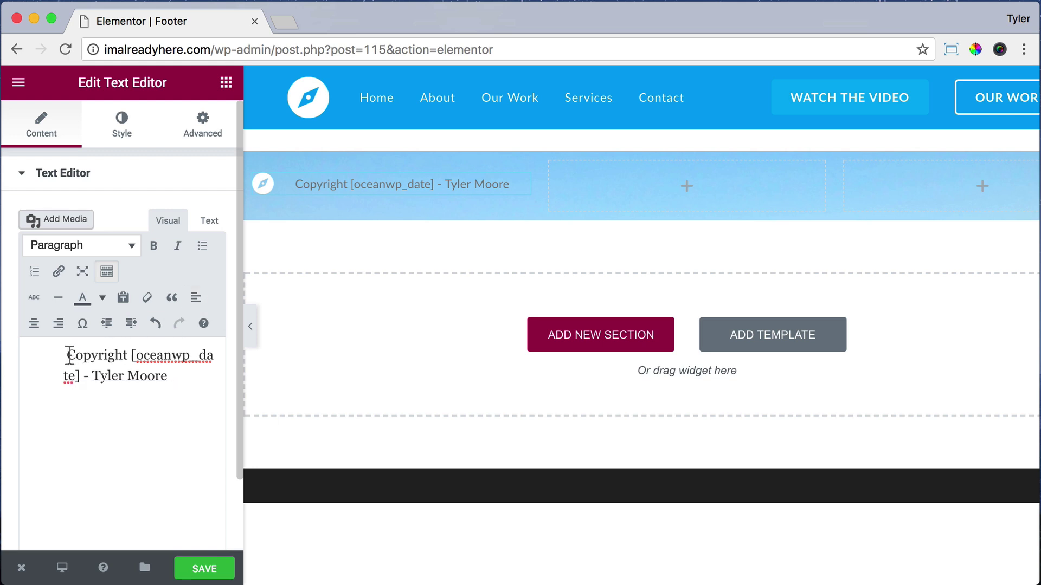
pyautogui.press('BackSpace')
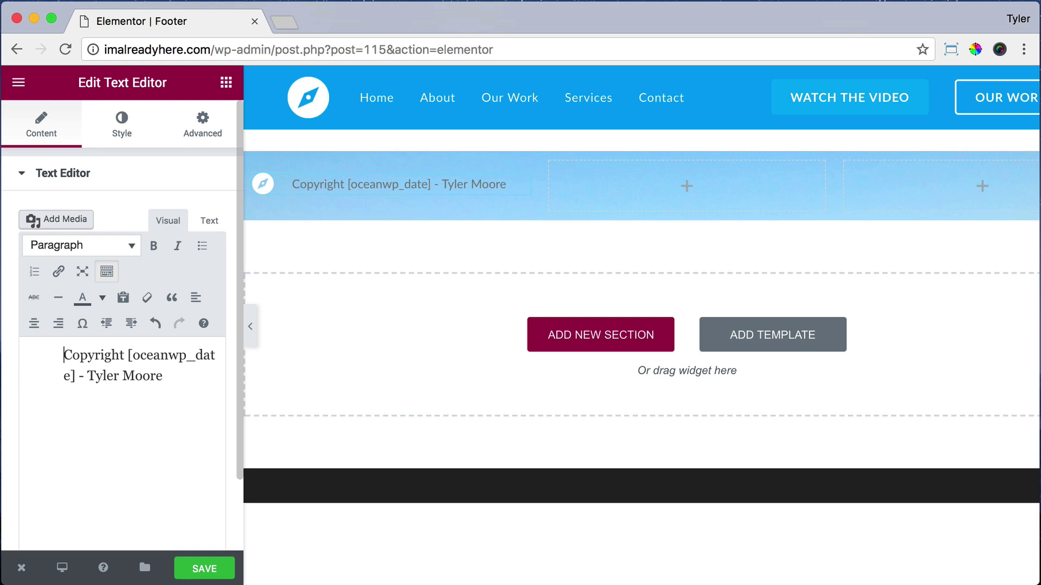
pyautogui.click(38, 353)
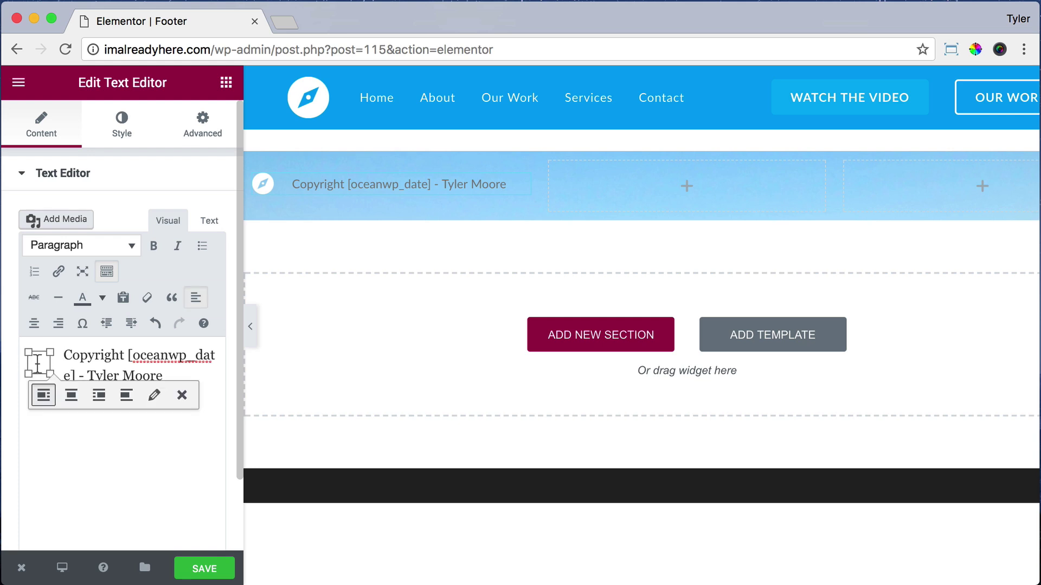
pyautogui.click(59, 273)
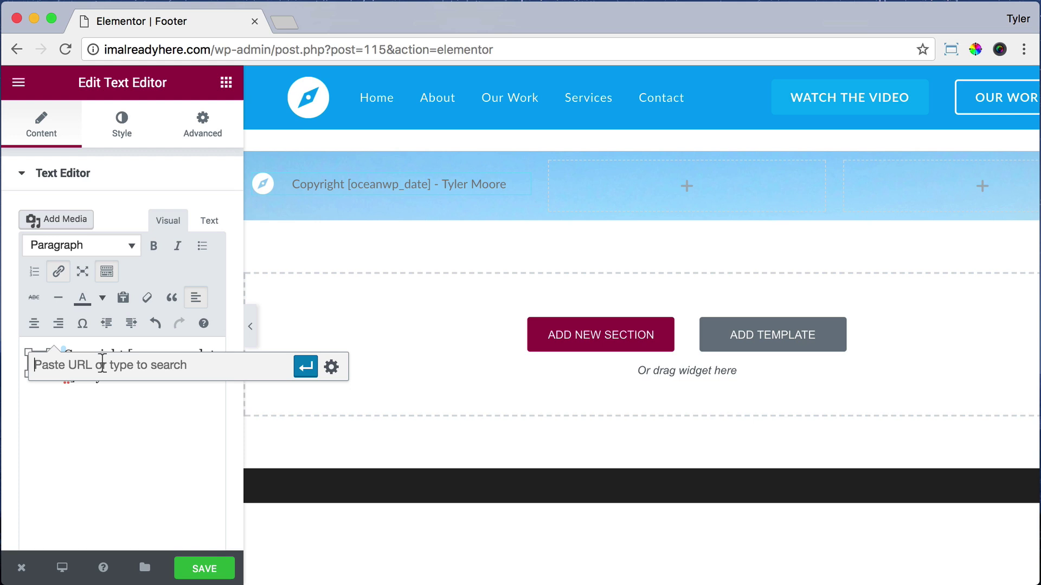
pyautogui.write('http://www.imalready')
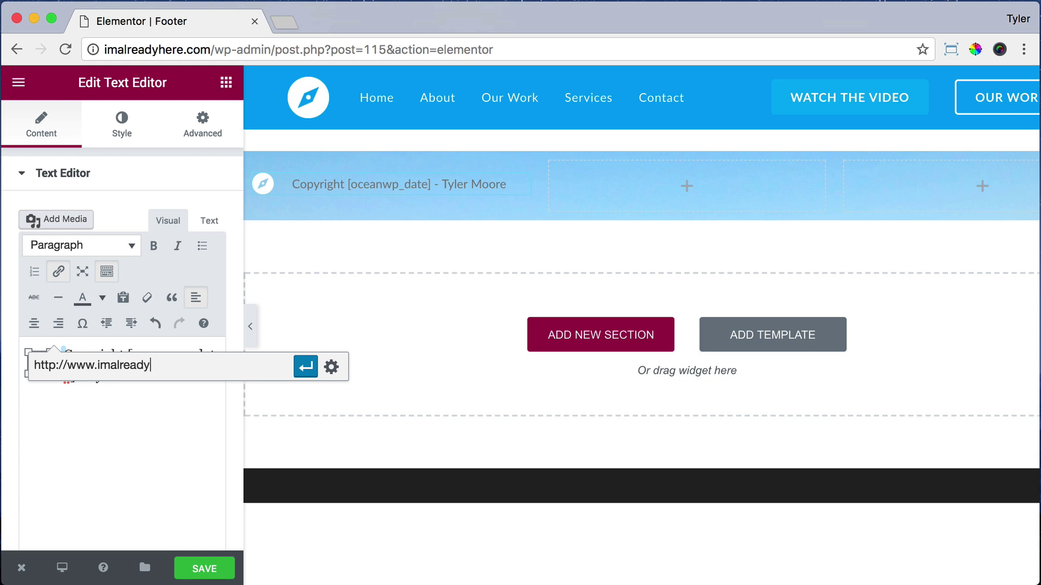
pyautogui.write('.com')
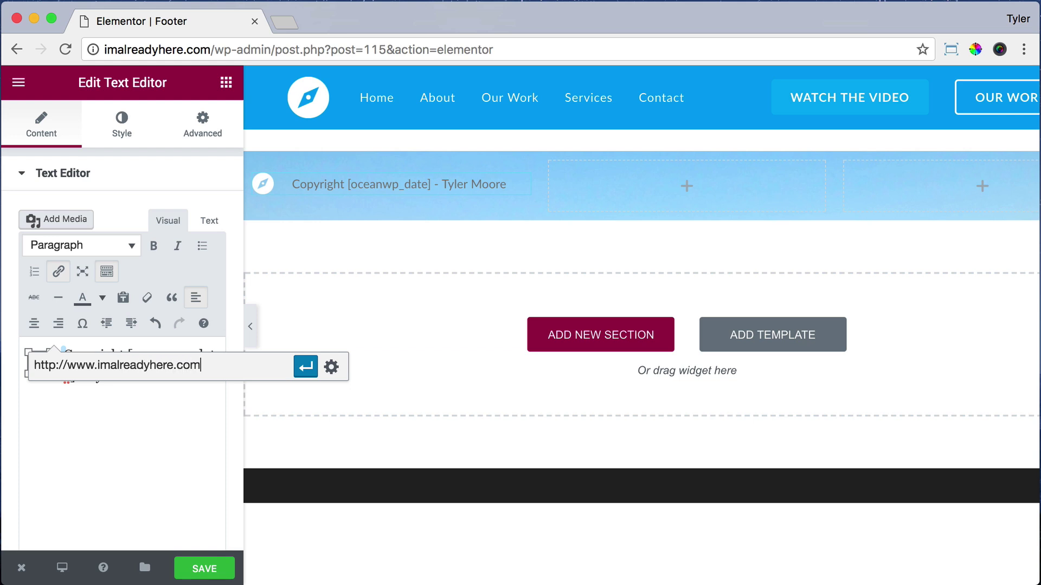
pyautogui.click(303, 369)
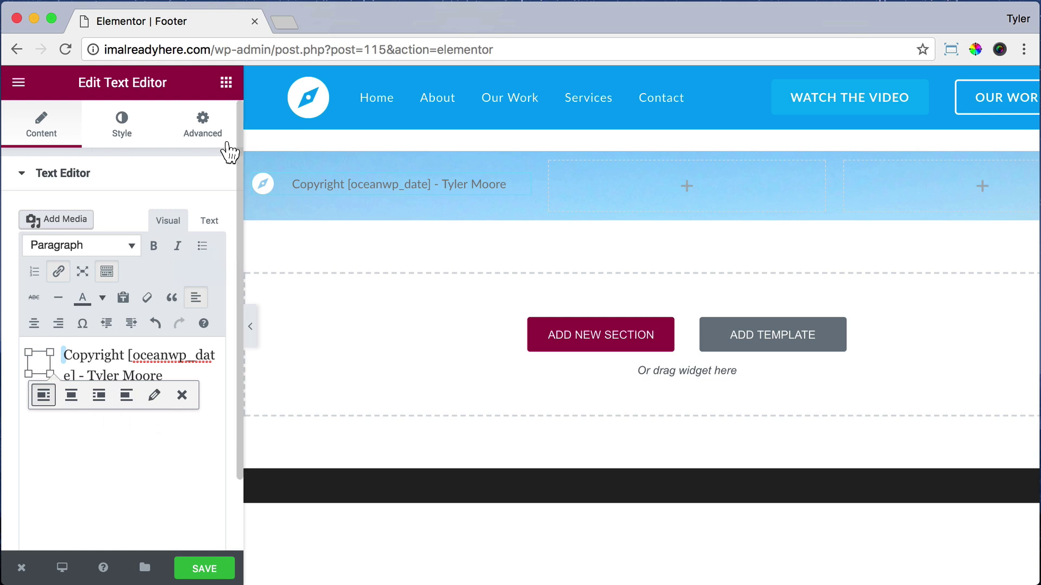
# - Place a Social Icons widget in the footer's middle column
pyautogui.click(226, 82)
pyautogui.scroll(-10, 198, 284)
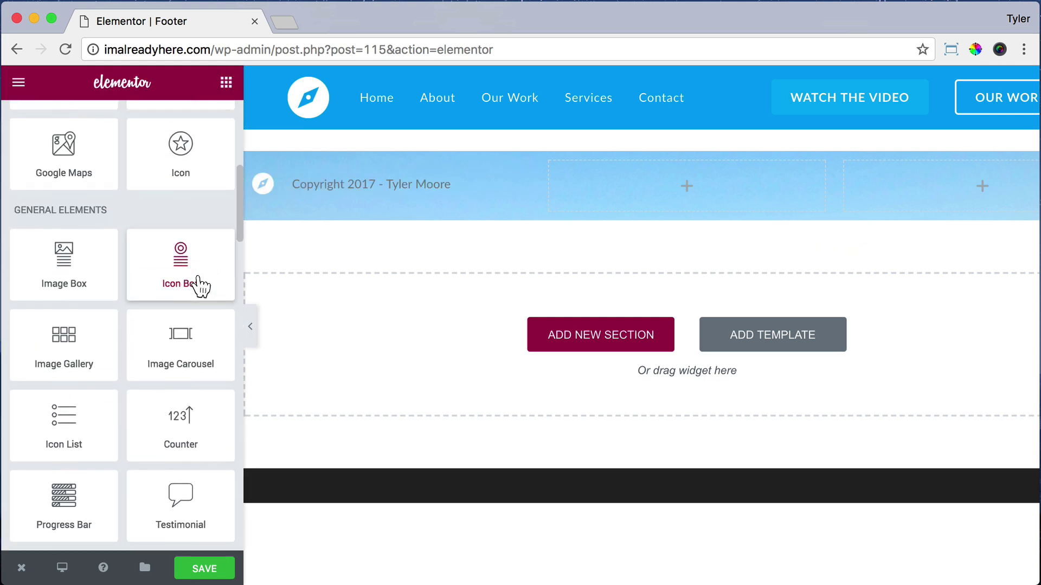
pyautogui.scroll(-3, 199, 285)
pyautogui.moveTo(181, 319); pyautogui.dragTo(653, 183)
pyautogui.click(125, 243)
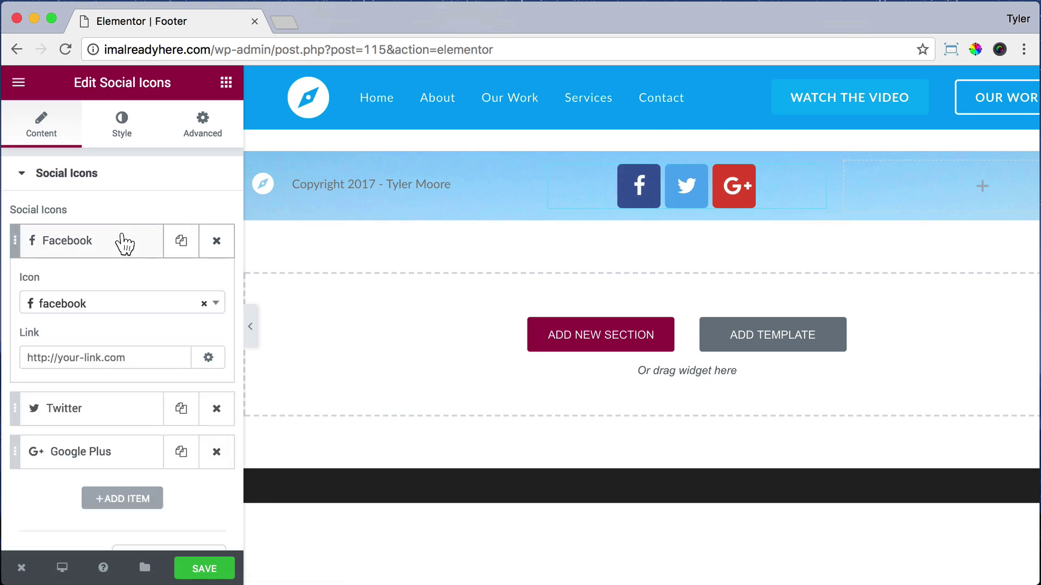
pyautogui.click(83, 358)
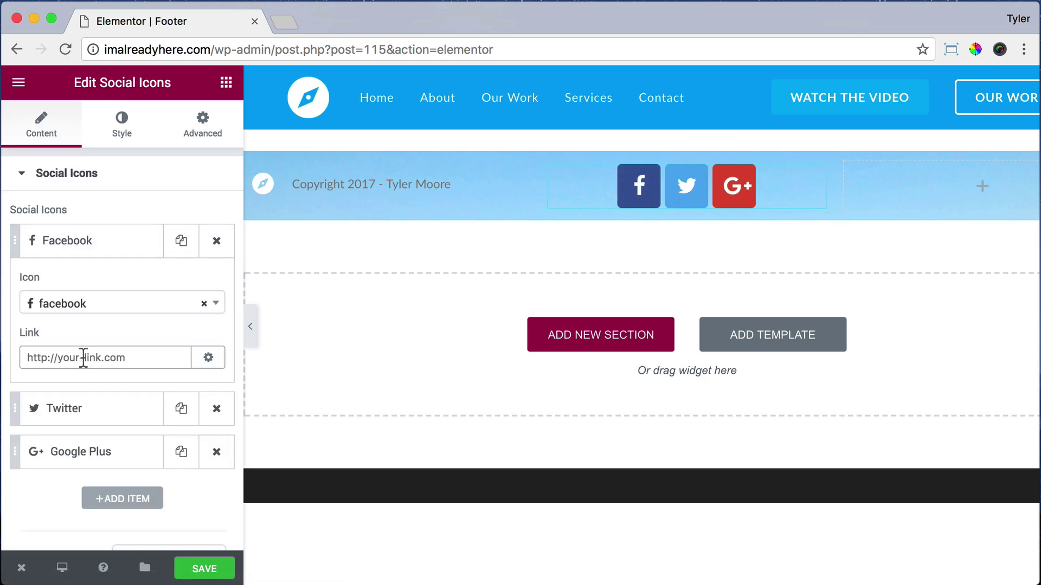
pyautogui.click(128, 305)
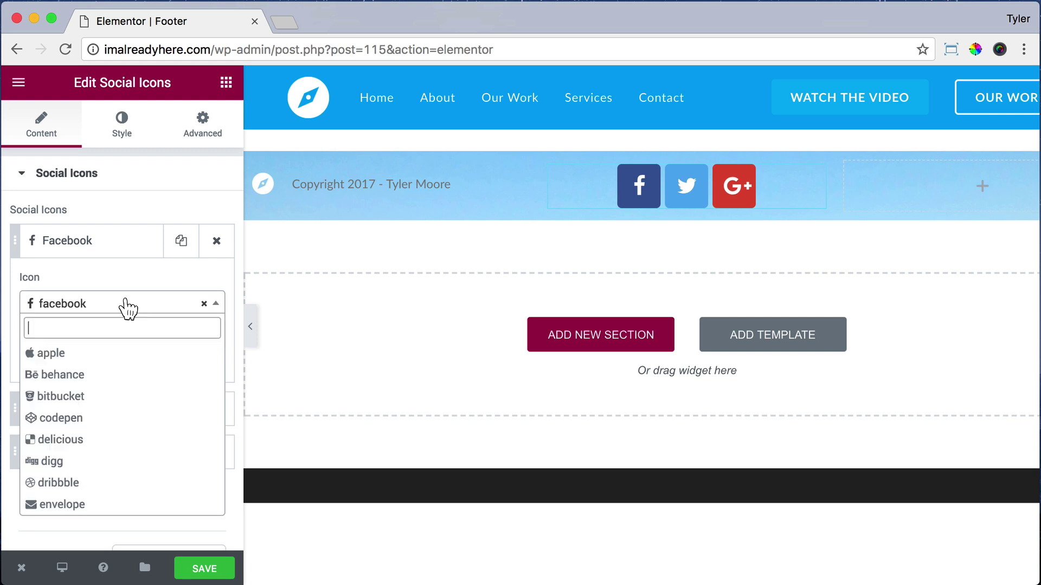
pyautogui.click(127, 308)
# - Add a fourth social icon set to YouTube
pyautogui.click(128, 500)
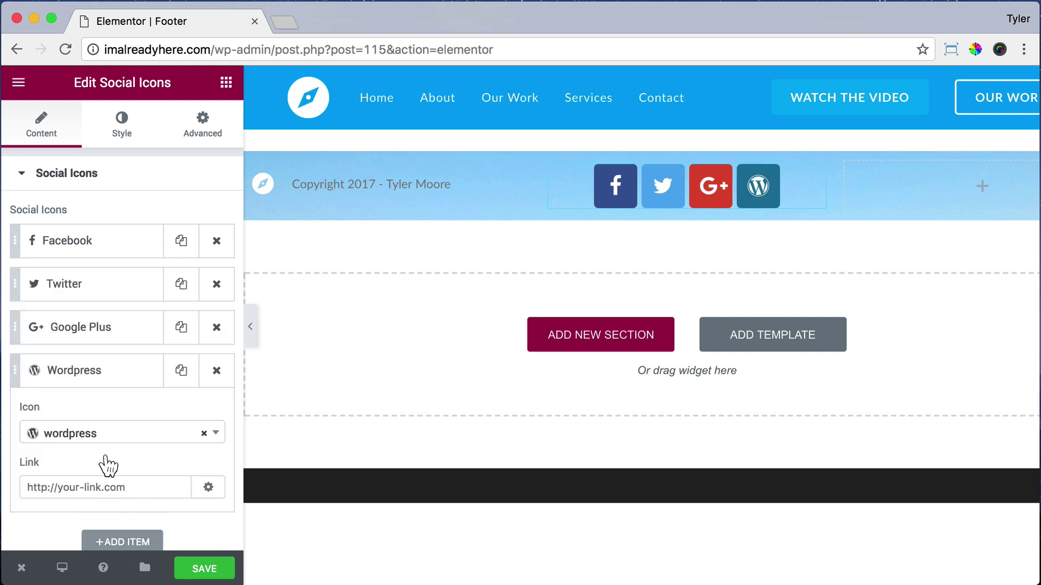
pyautogui.click(157, 444)
pyautogui.write('you')
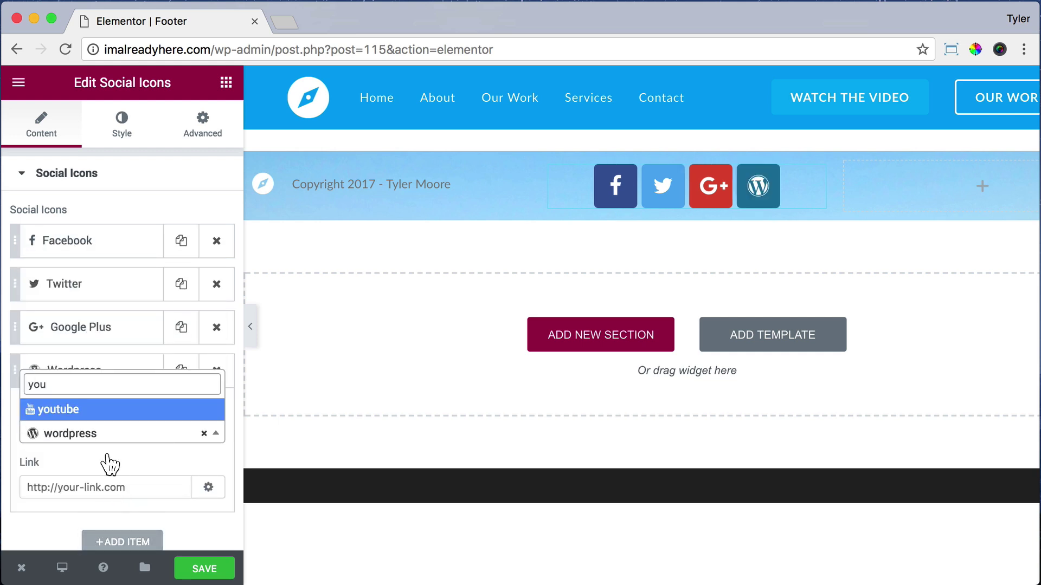
pyautogui.click(112, 408)
pyautogui.scroll(-5, 113, 418)
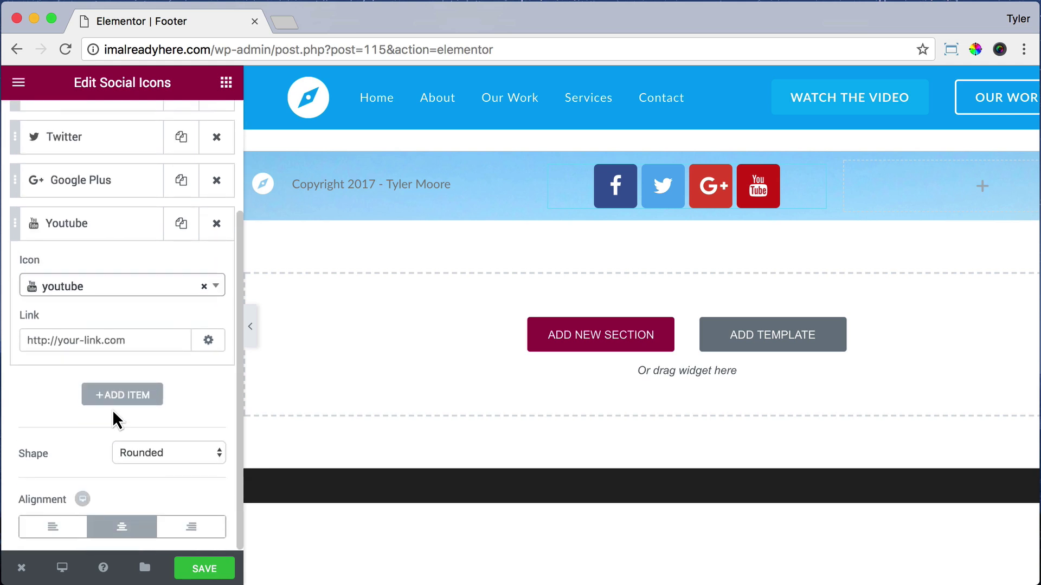
# - Style the social icons with size 17, padding 0.5 and spacing about 9, then return to widgets
pyautogui.scroll(5, 150, 269)
pyautogui.click(126, 120)
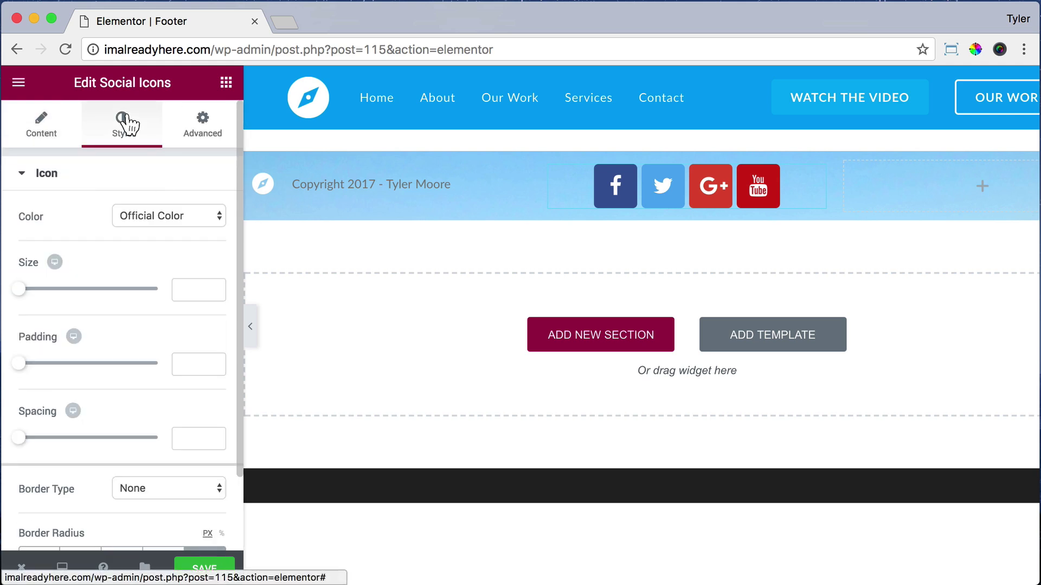
pyautogui.click(190, 290)
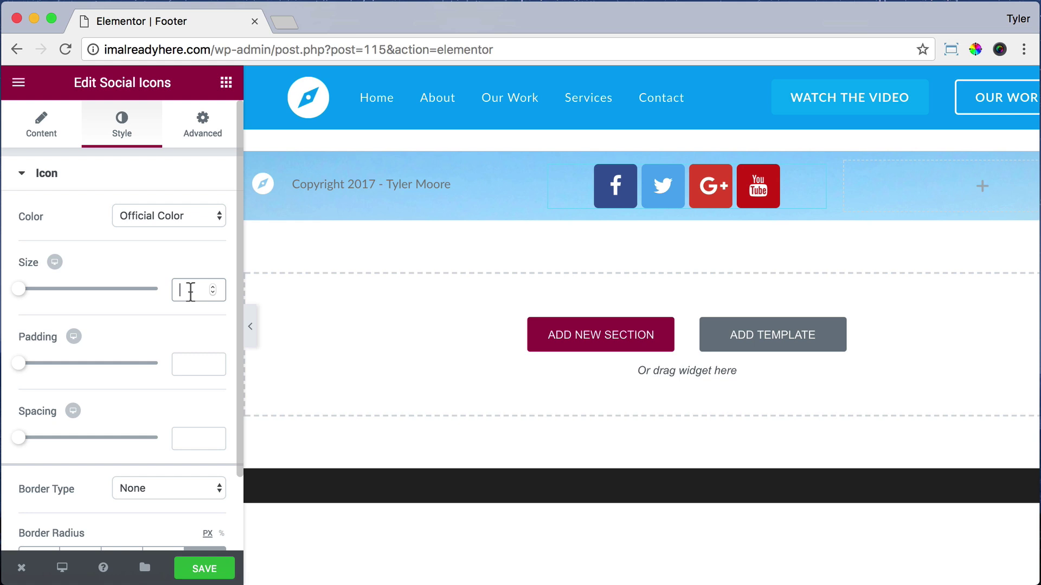
pyautogui.write('17')
pyautogui.click(191, 364)
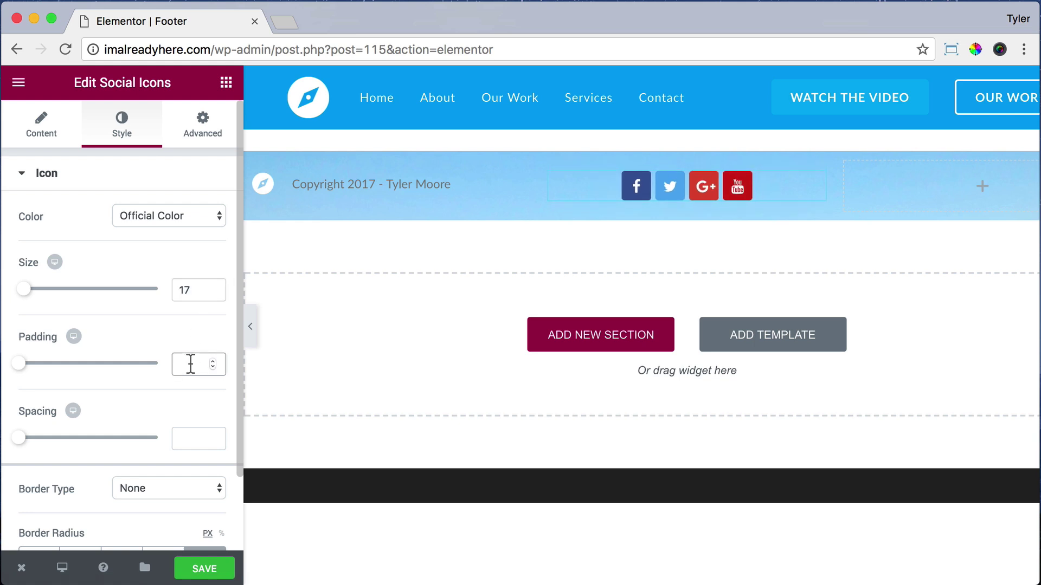
pyautogui.moveTo(21, 363); pyautogui.dragTo(32, 363)
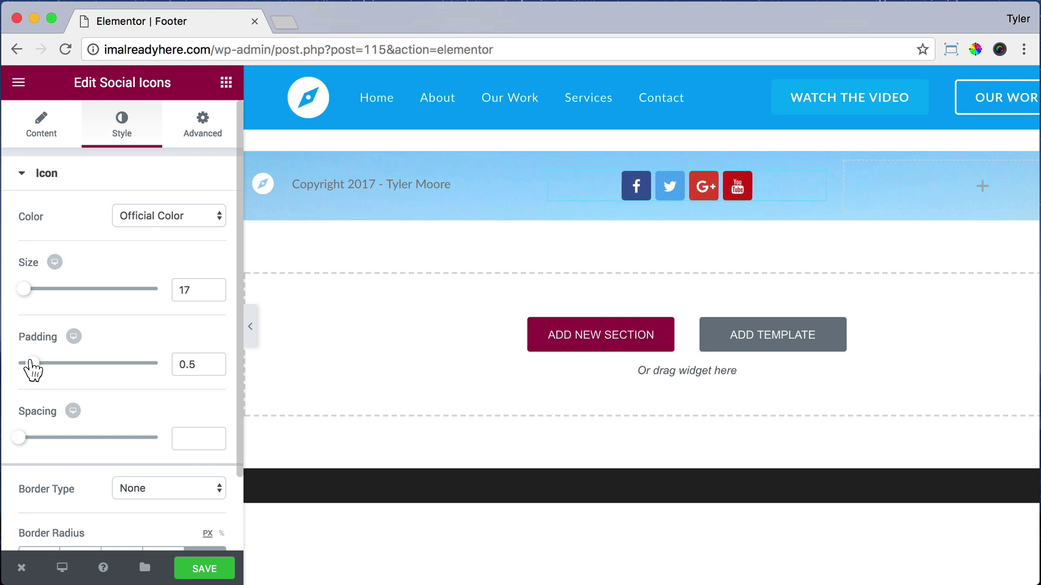
pyautogui.click(199, 435)
pyautogui.moveTo(20, 440)
pyautogui.mouseDown()
pyautogui.moveTo(47, 444)
pyautogui.moveTo(31, 446)
pyautogui.mouseUp()
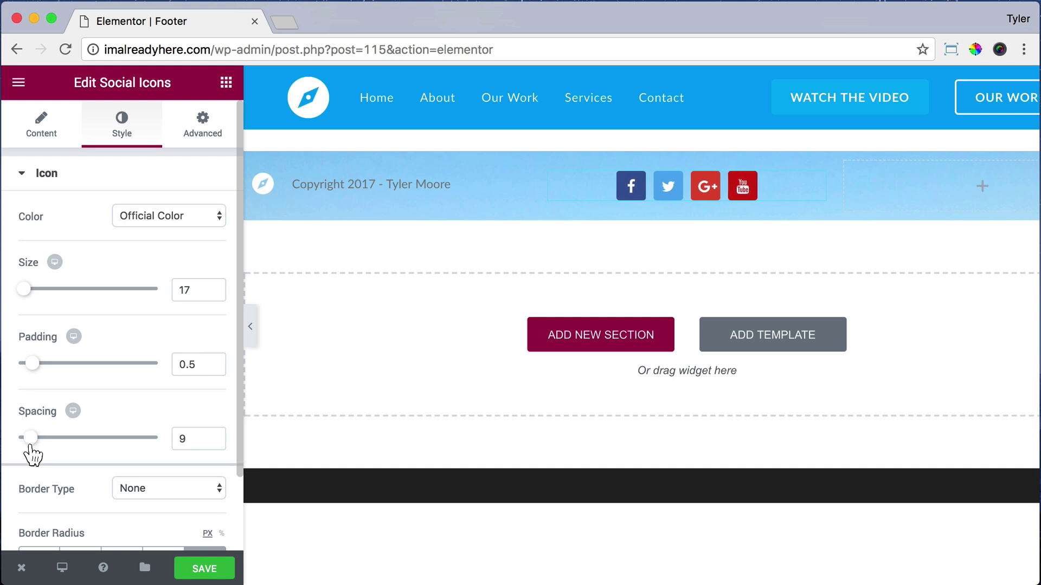
pyautogui.click(226, 84)
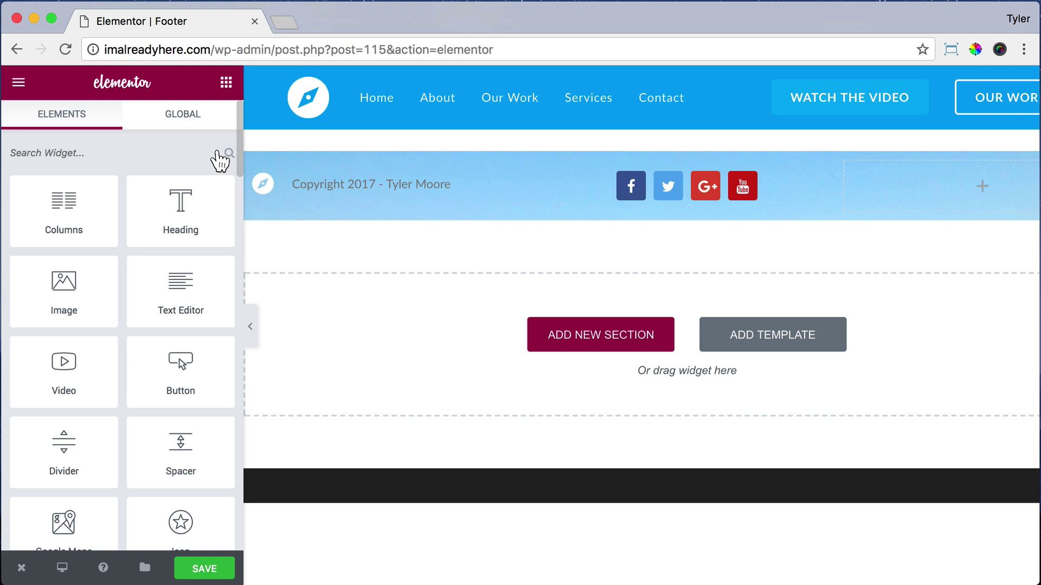
# - Search for 'menu' and place the Custom Menu widget in the footer's right column
pyautogui.click(77, 160)
pyautogui.write('menu')
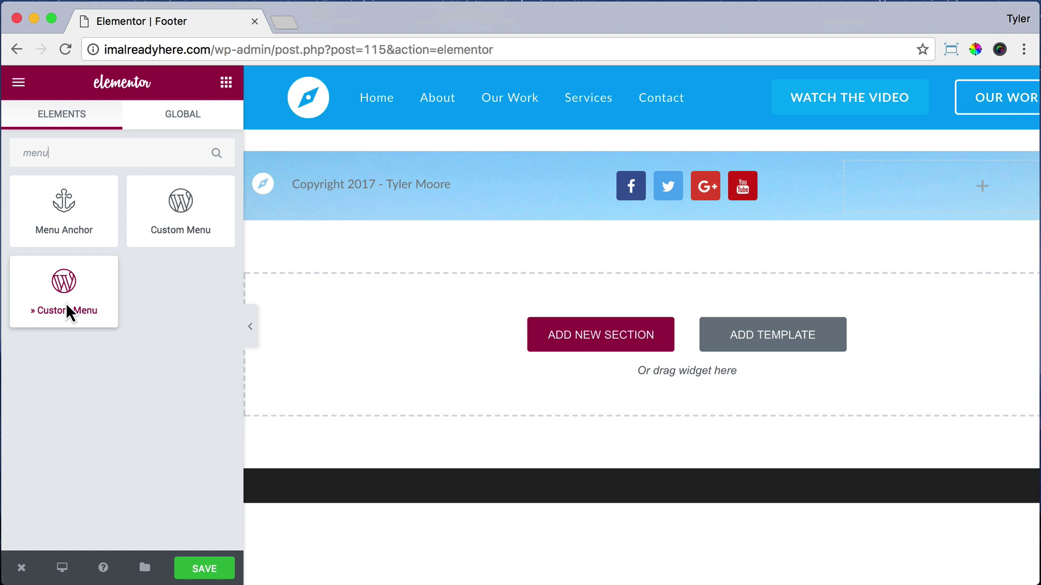
pyautogui.moveTo(66, 313); pyautogui.dragTo(953, 189)
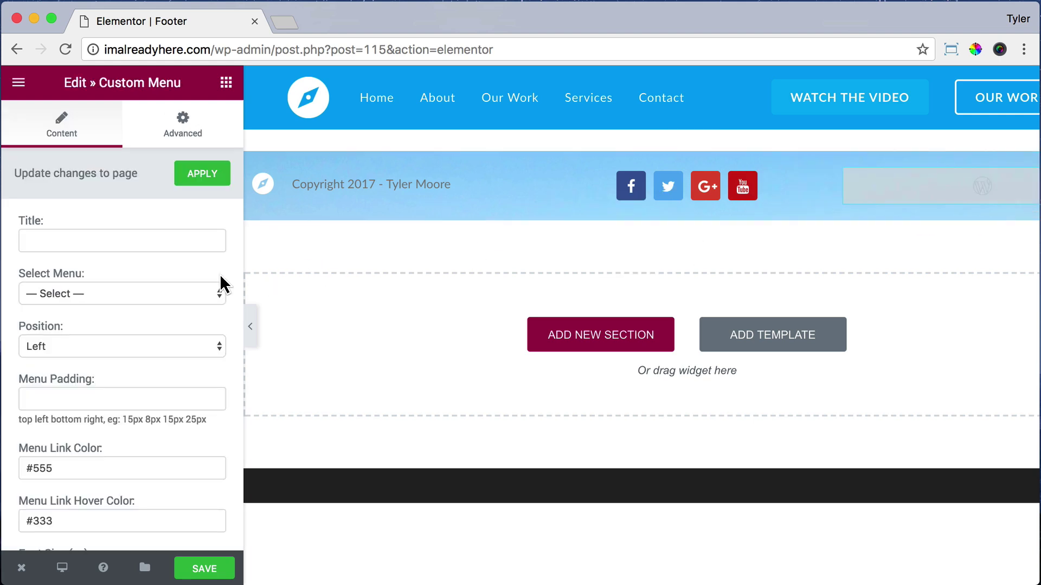
# - Set the widget to the Footer menu, position Right, with 5px menu padding
pyautogui.click(173, 292)
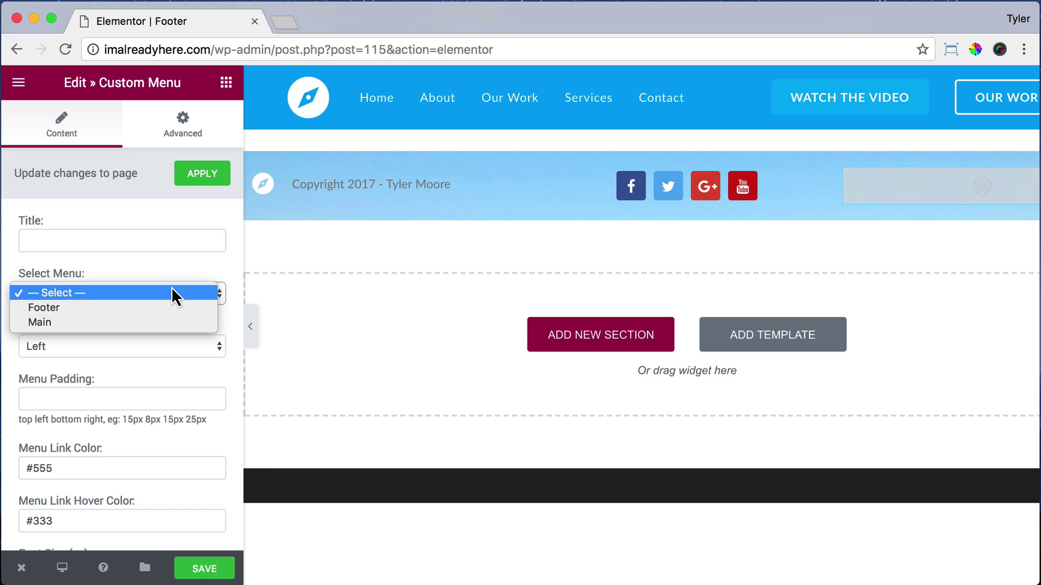
pyautogui.click(148, 304)
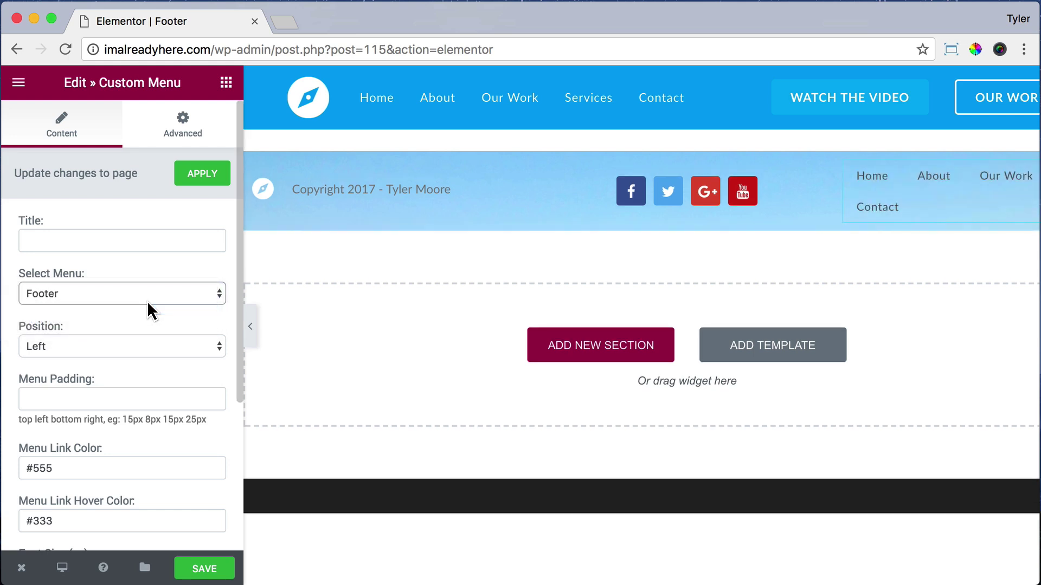
pyautogui.click(116, 344)
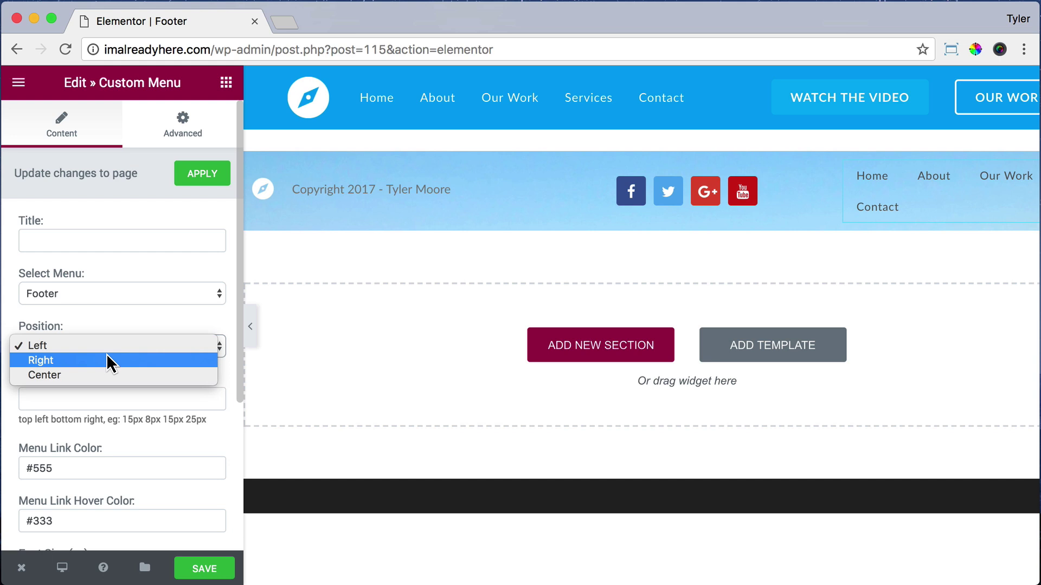
pyautogui.click(104, 357)
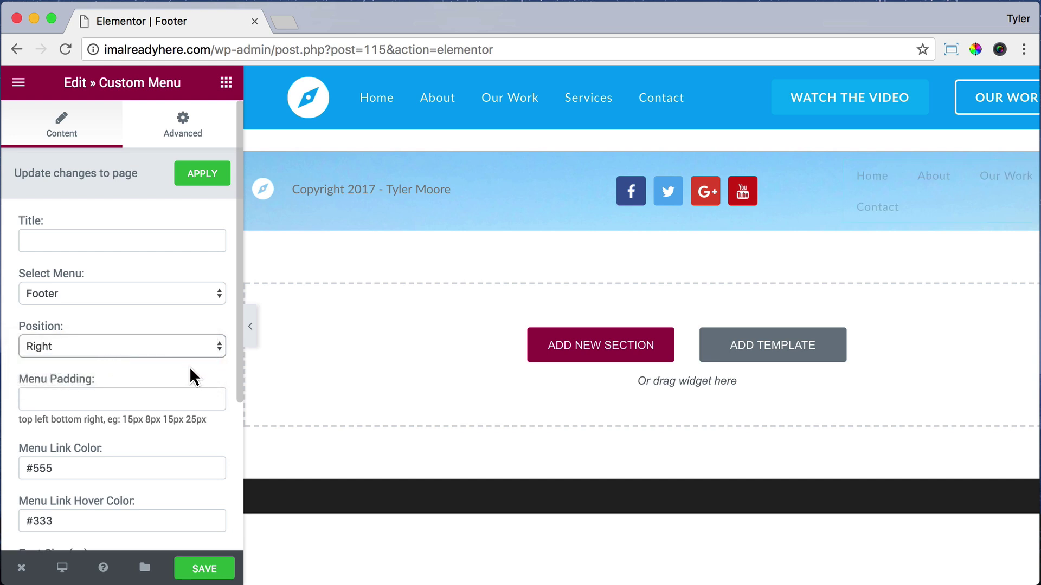
pyautogui.click(112, 397)
pyautogui.write('5')
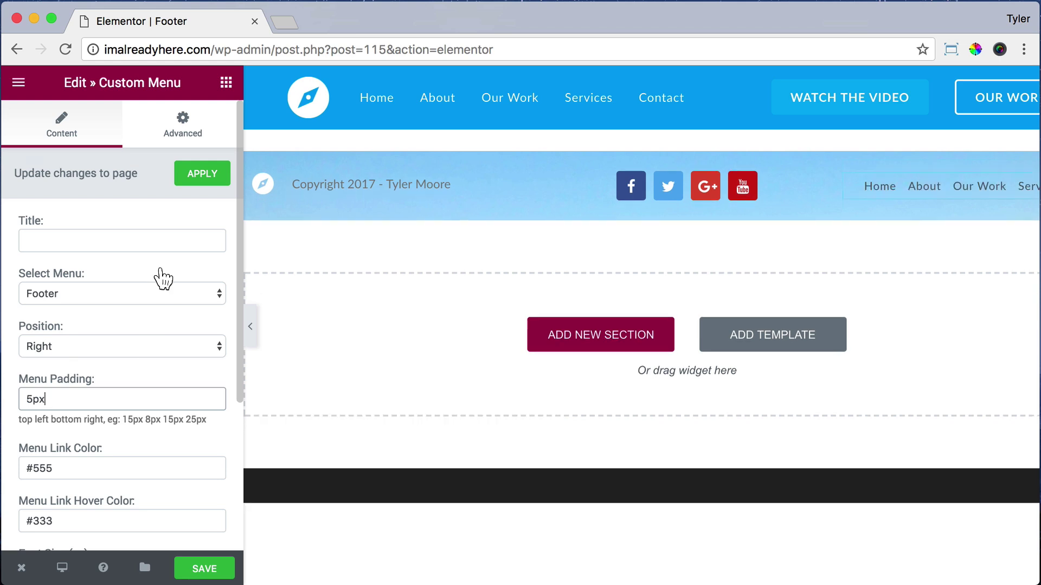
# - Unlink the menu widget's margins and set the right margin to 40
pyautogui.click(184, 129)
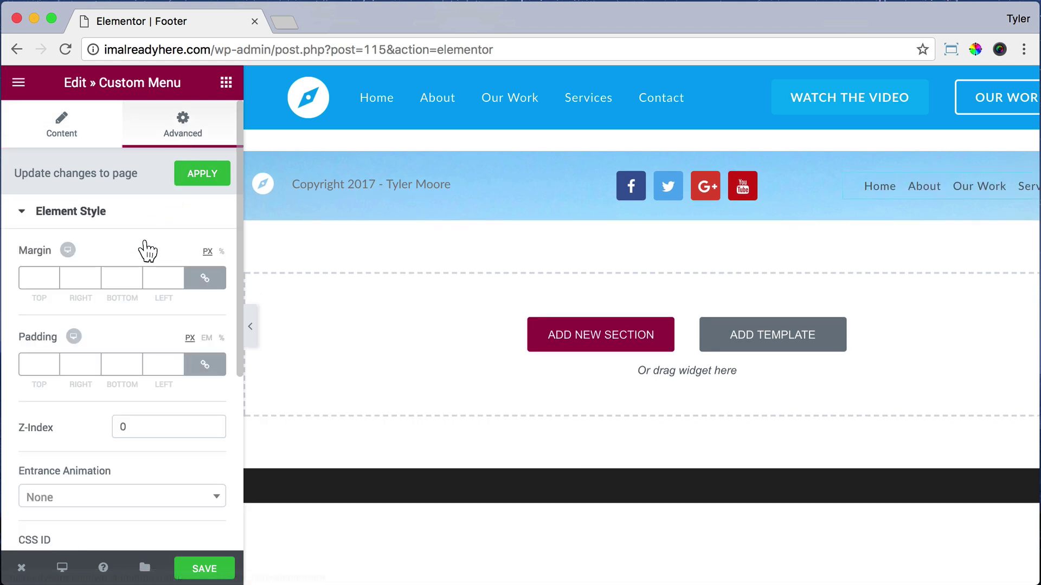
pyautogui.click(204, 277)
pyautogui.doubleClick(73, 279)
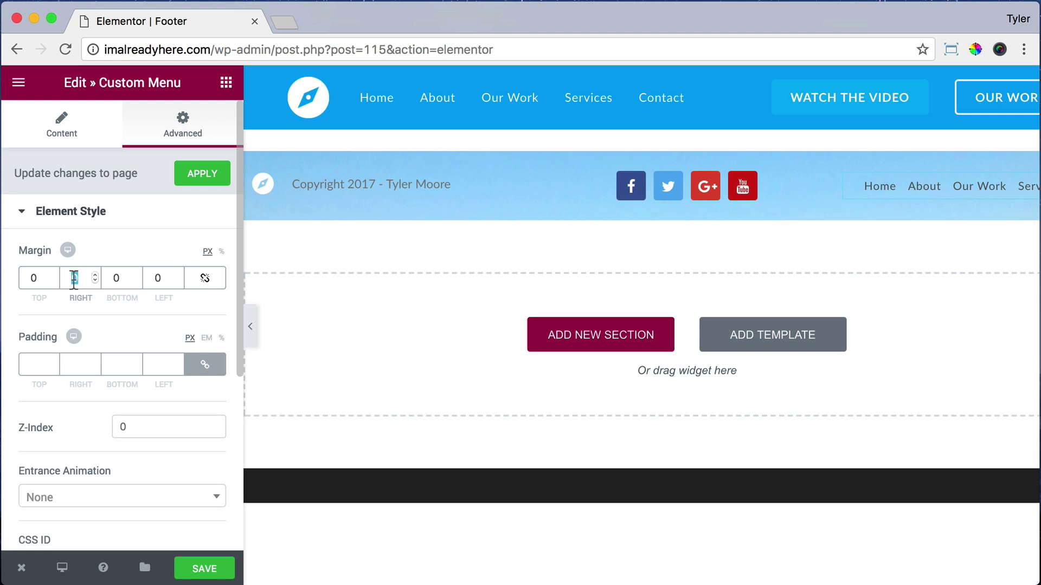
pyautogui.write('40')
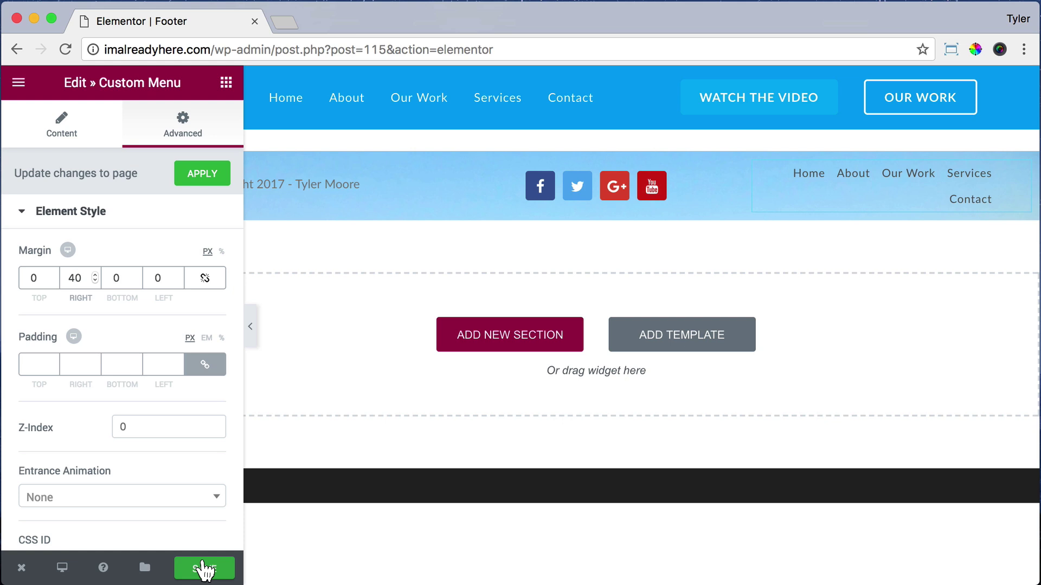
# - Save the footer template and view it on a live page
pyautogui.click(204, 570)
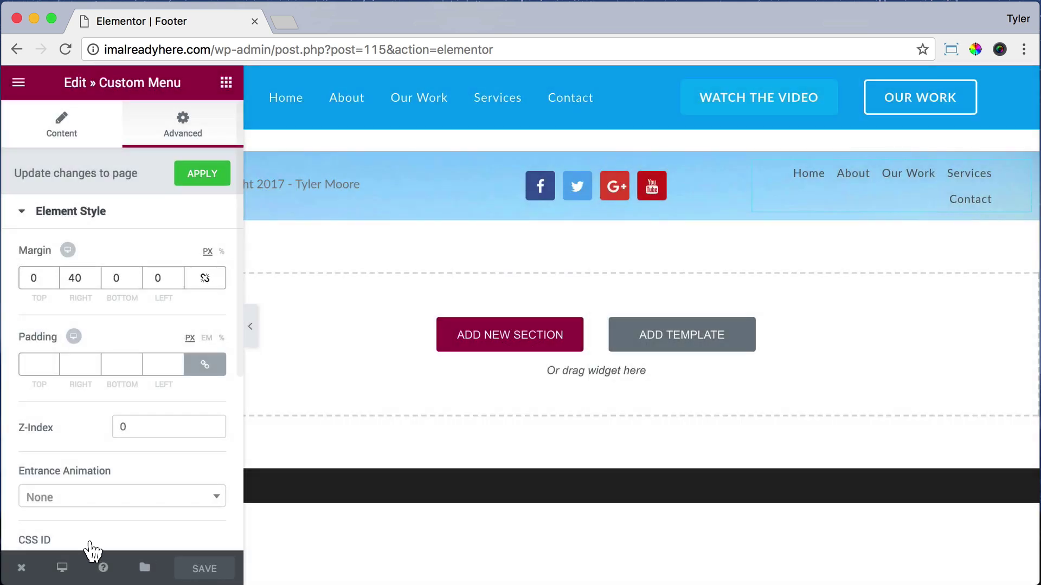
pyautogui.moveTo(21, 568)
pyautogui.click(100, 488)
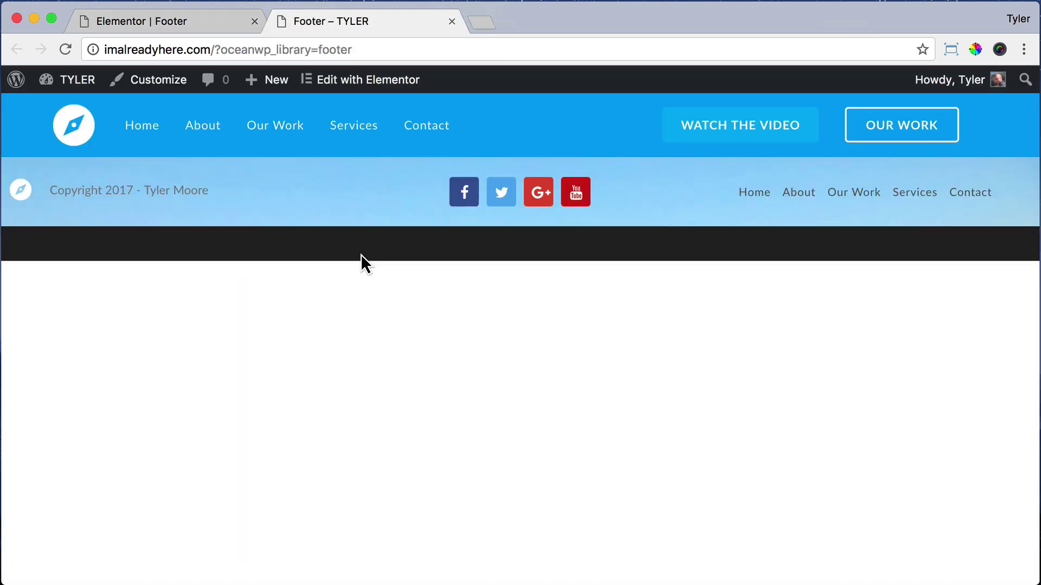
pyautogui.click(451, 23)
pyautogui.scroll(-5, 205, 333)
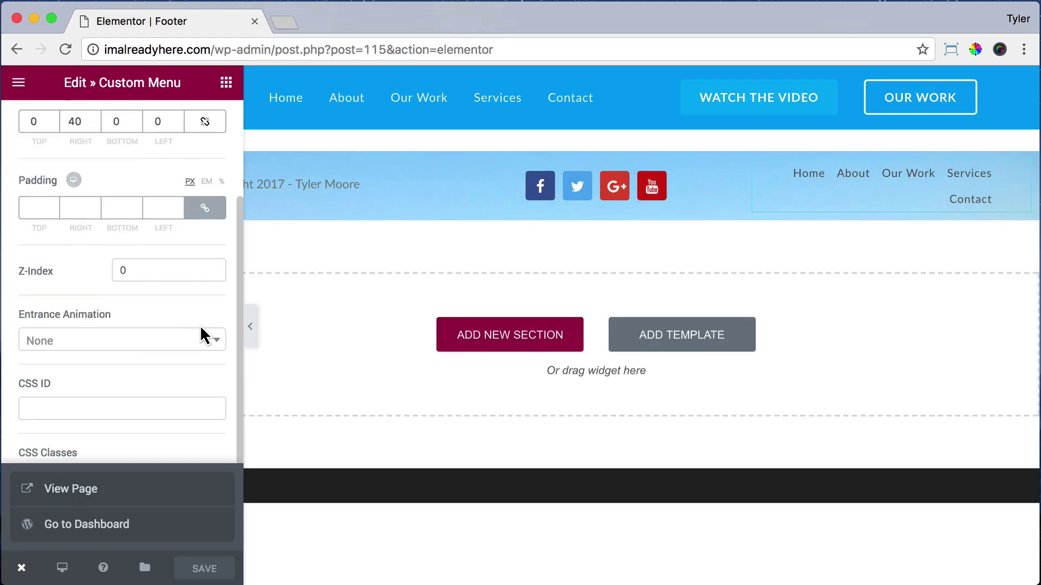
pyautogui.moveTo(61, 566)
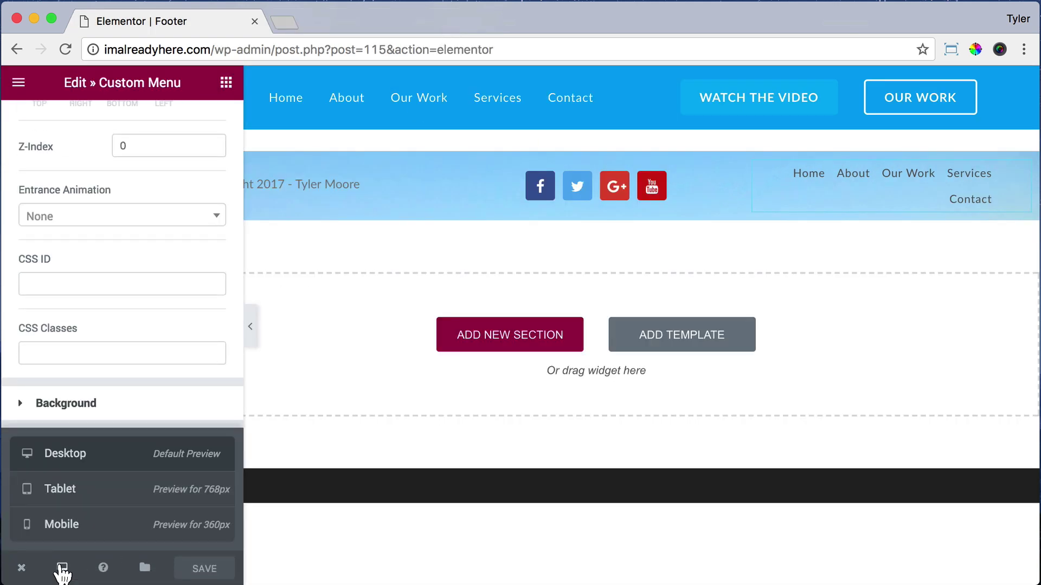
pyautogui.click(65, 526)
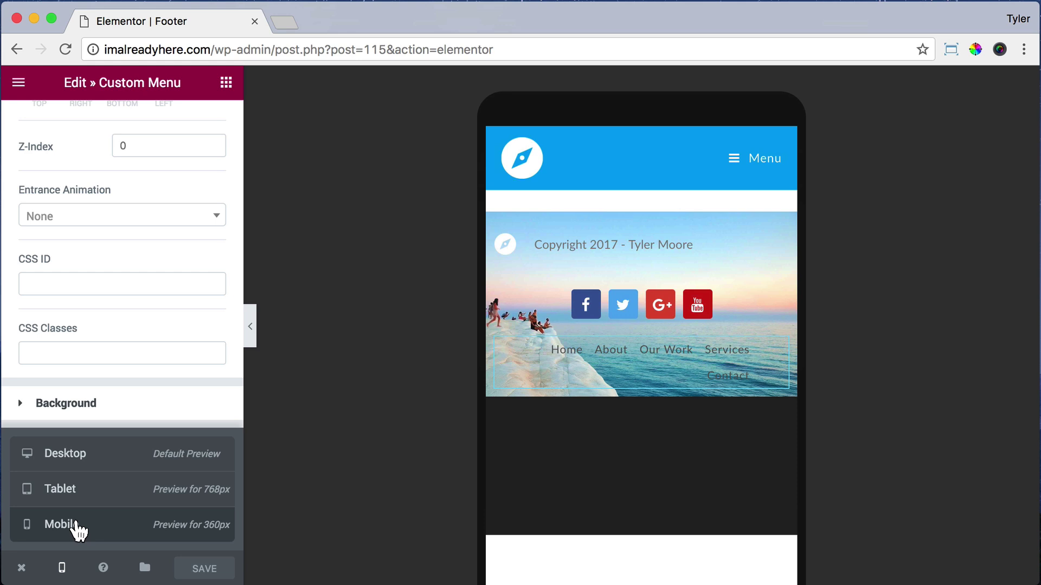
pyautogui.click(86, 457)
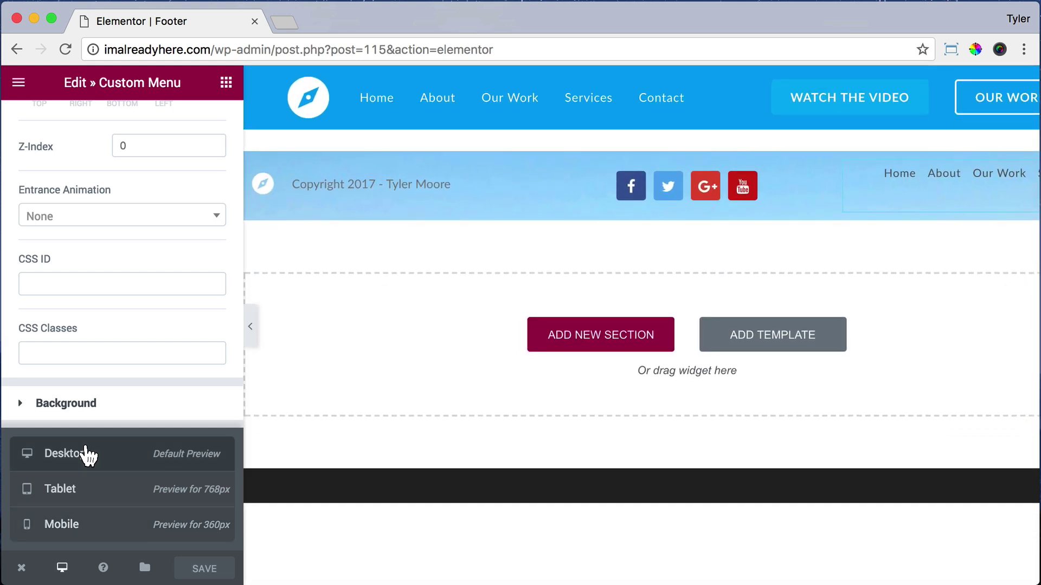
# - Duplicate the footer section and hide the original row on mobile
pyautogui.click(642, 143)
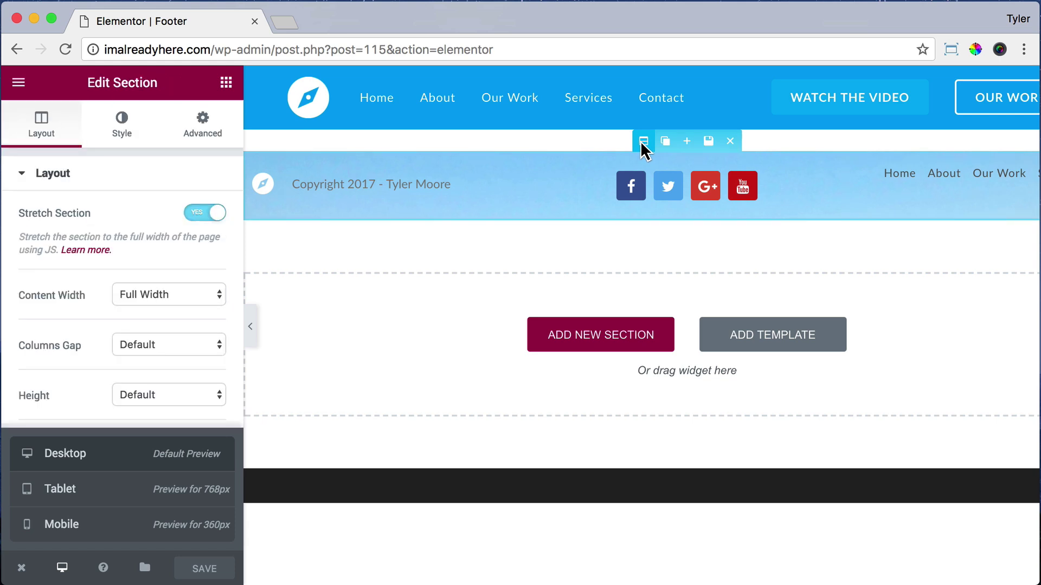
pyautogui.click(665, 142)
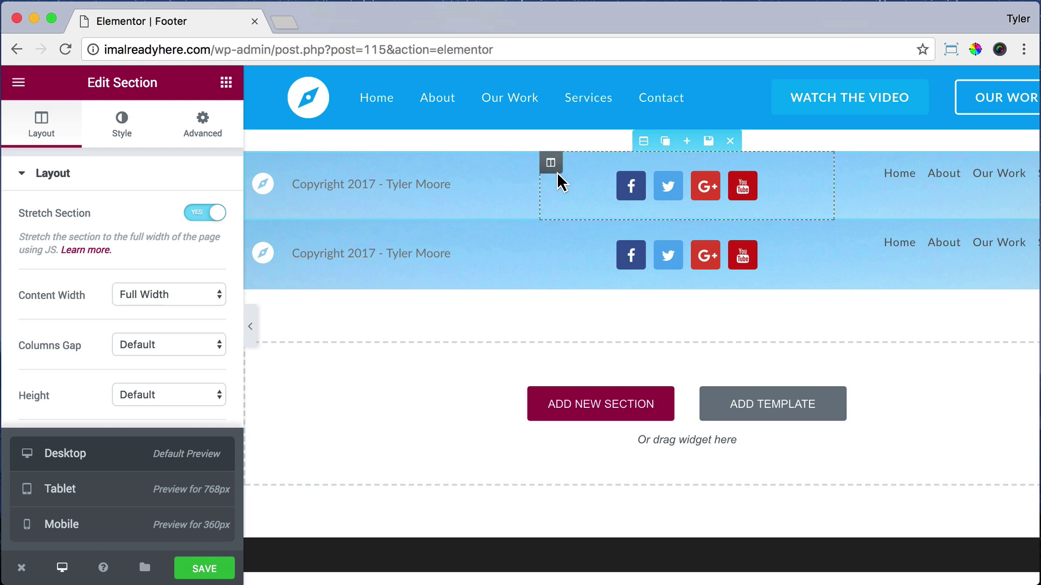
pyautogui.click(190, 130)
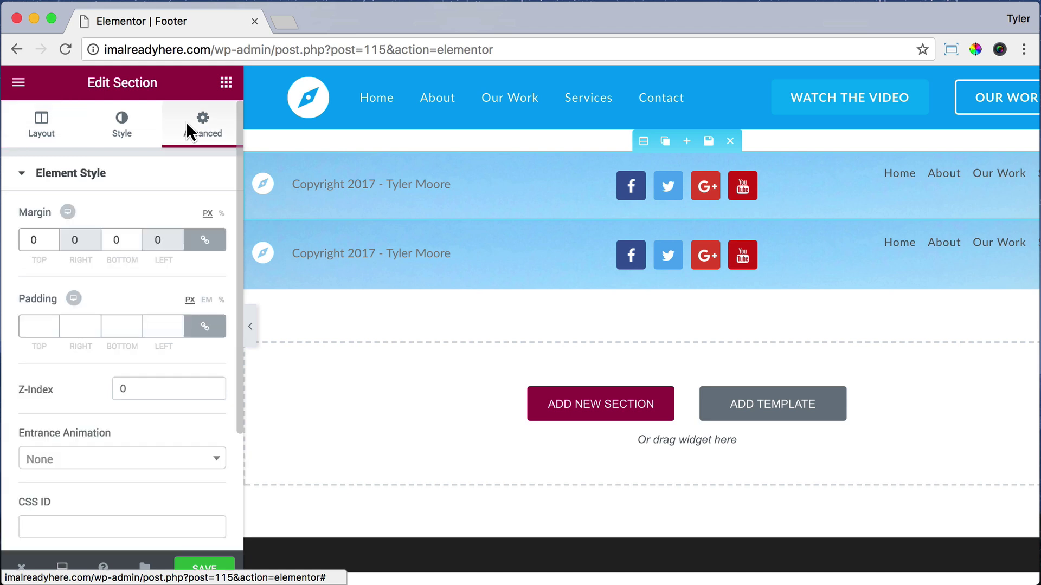
pyautogui.scroll(-3, 176, 274)
pyautogui.click(119, 502)
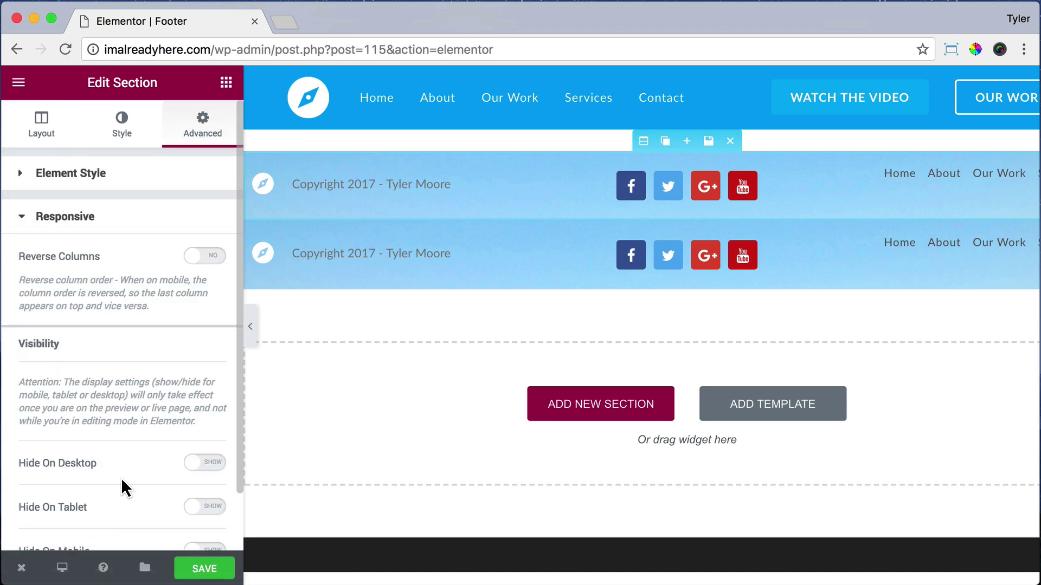
pyautogui.scroll(-2, 191, 336)
pyautogui.click(201, 487)
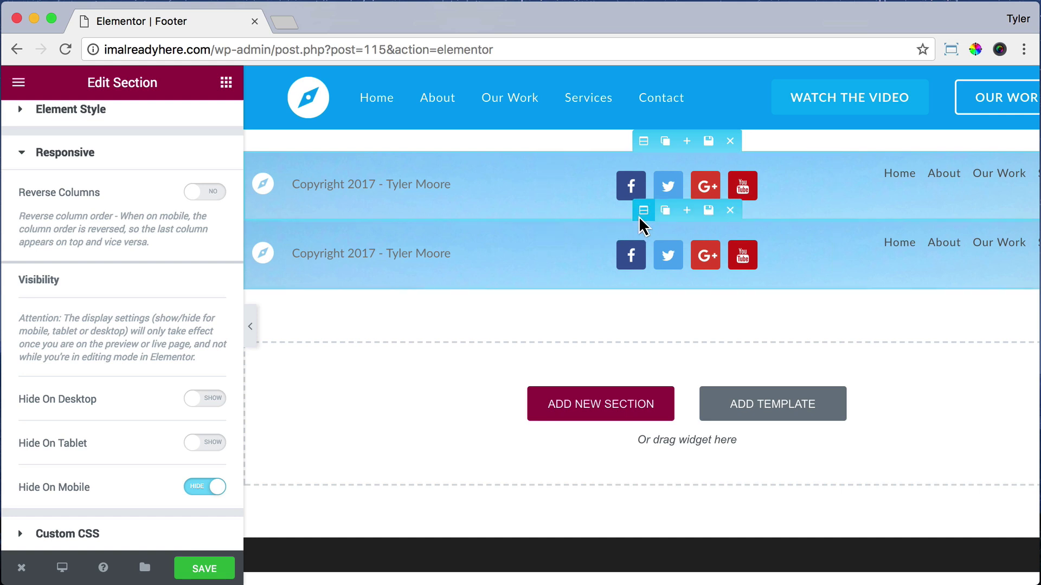
# - Hide the duplicated footer row on desktop and tablet
pyautogui.click(643, 211)
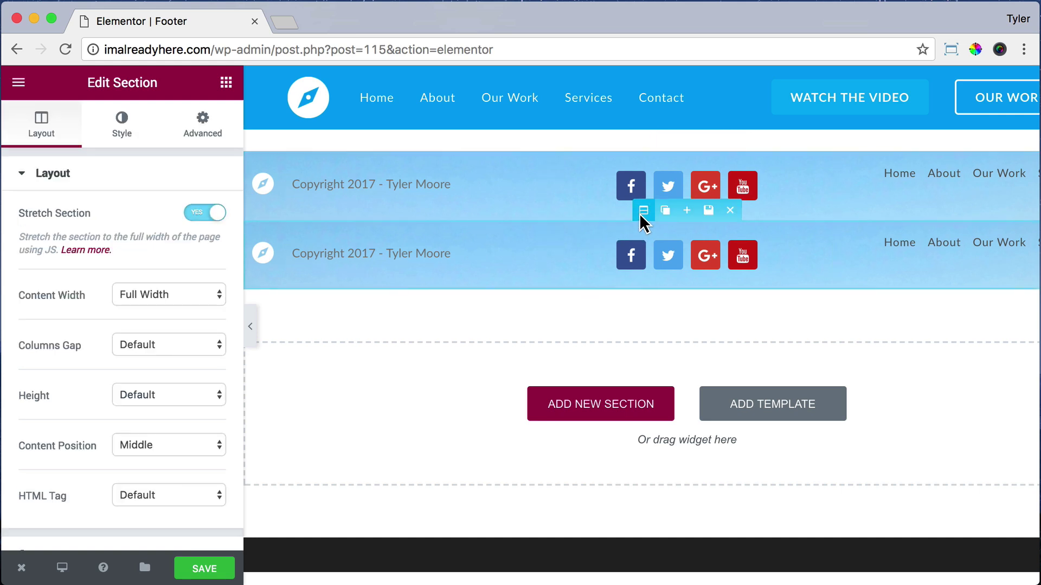
pyautogui.click(201, 132)
pyautogui.scroll(-3, 177, 287)
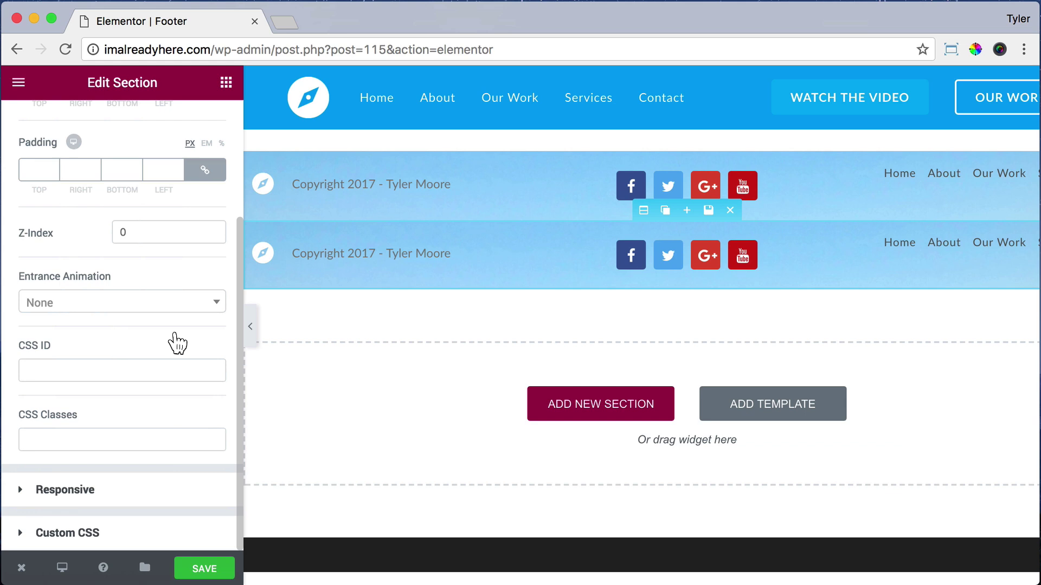
pyautogui.click(162, 492)
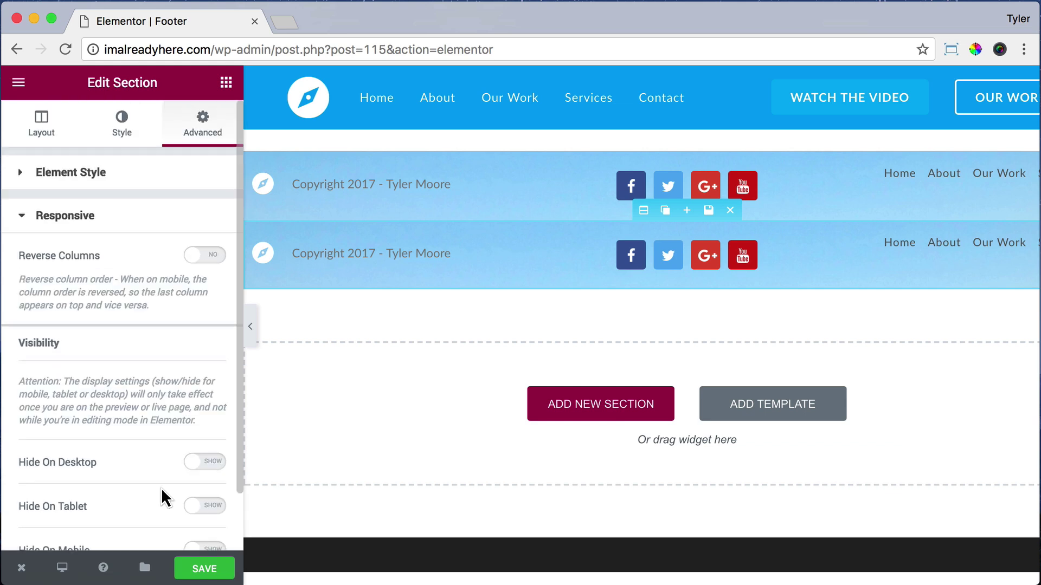
pyautogui.scroll(-3, 163, 496)
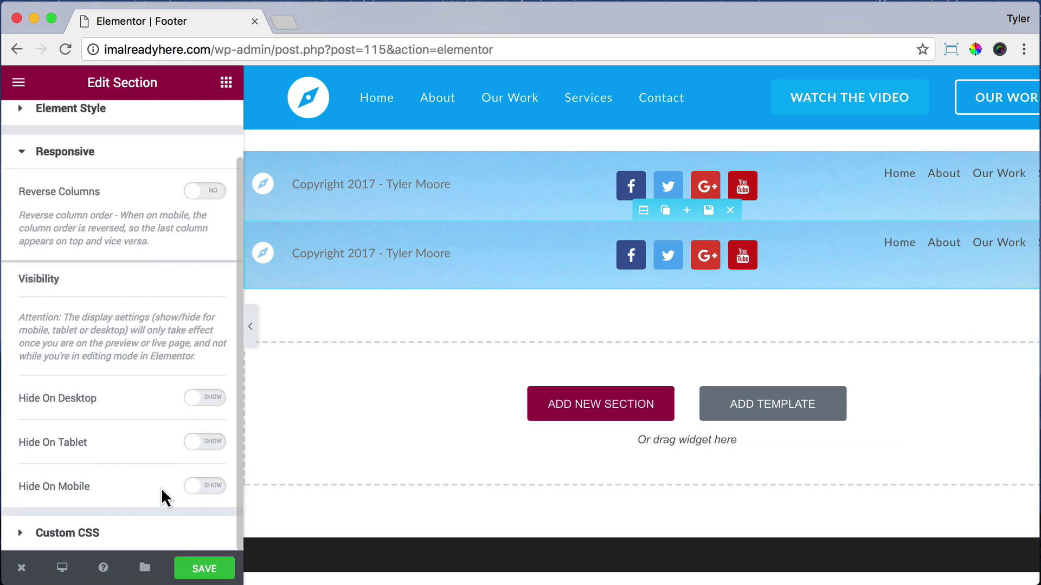
pyautogui.click(200, 402)
pyautogui.click(200, 445)
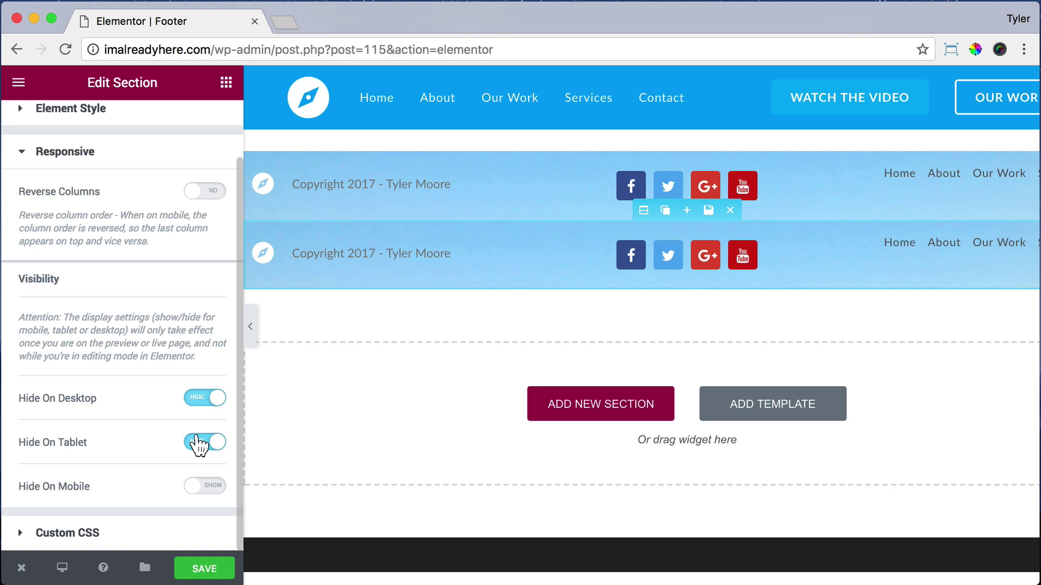
# - Recheck the first footer row's responsive visibility settings
pyautogui.click(644, 141)
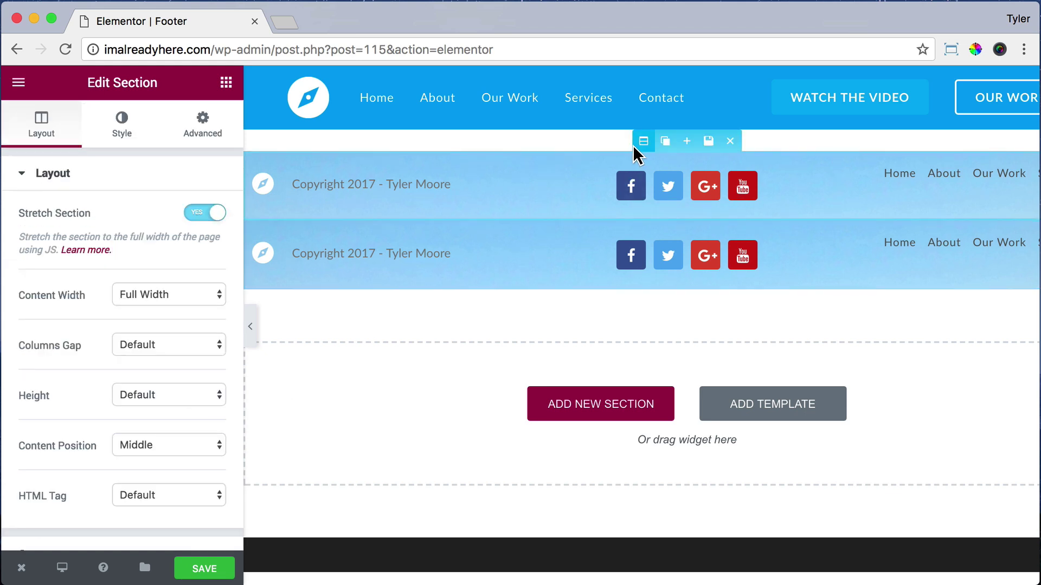
pyautogui.click(196, 128)
pyautogui.scroll(-5, 186, 278)
pyautogui.click(146, 482)
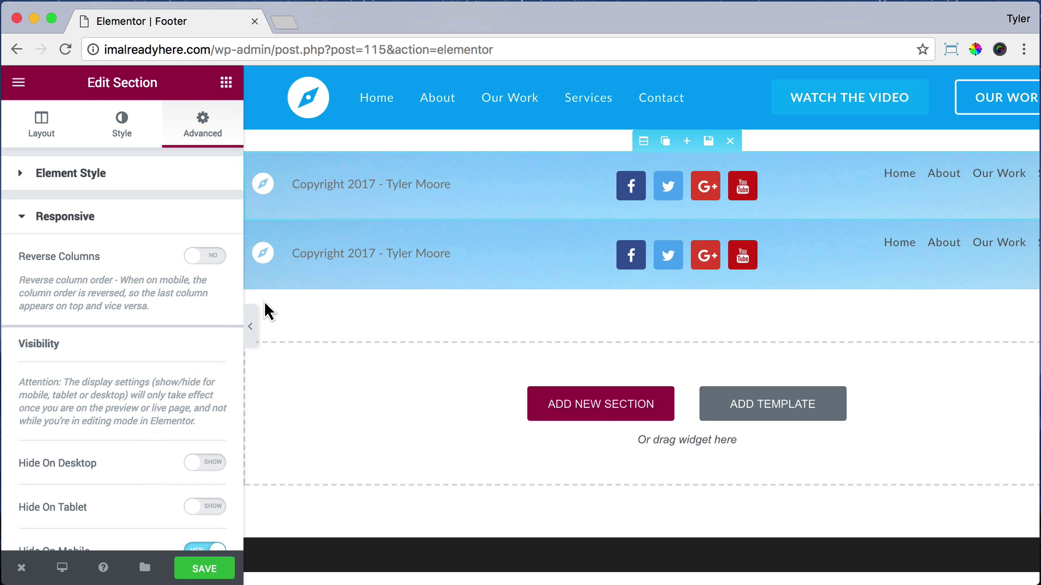
# - Center the logo image and the copyright text in the mobile row's text widget
pyautogui.click(265, 258)
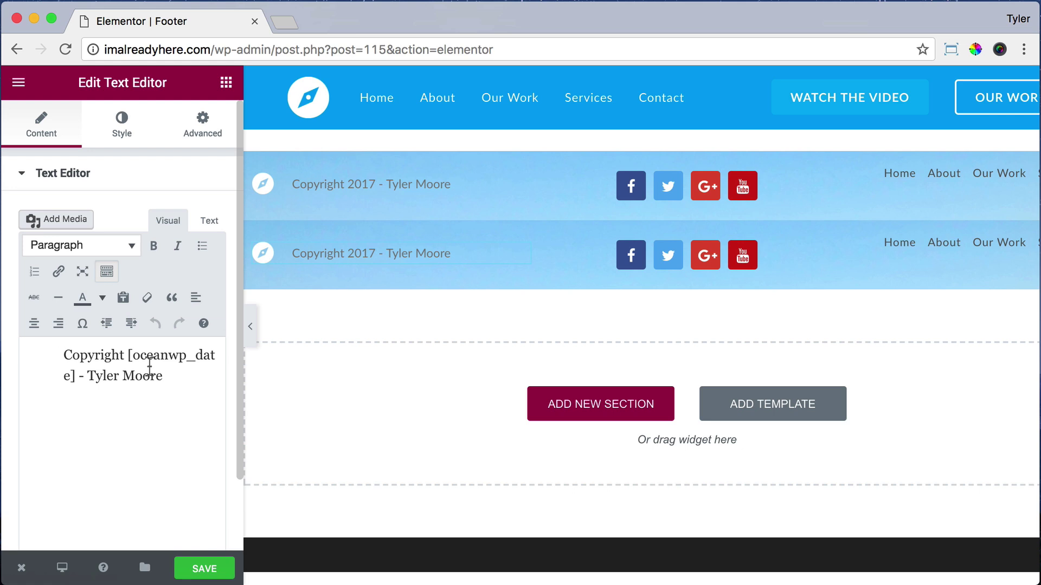
pyautogui.click(38, 358)
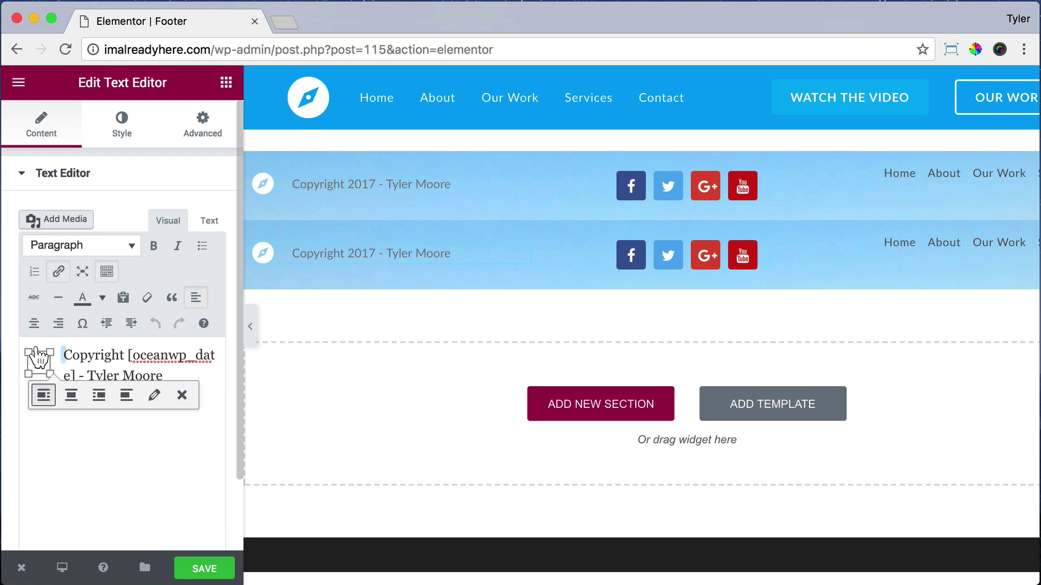
pyautogui.click(33, 323)
pyautogui.click(158, 470)
pyautogui.moveTo(140, 414); pyautogui.dragTo(9, 388)
pyautogui.click(34, 323)
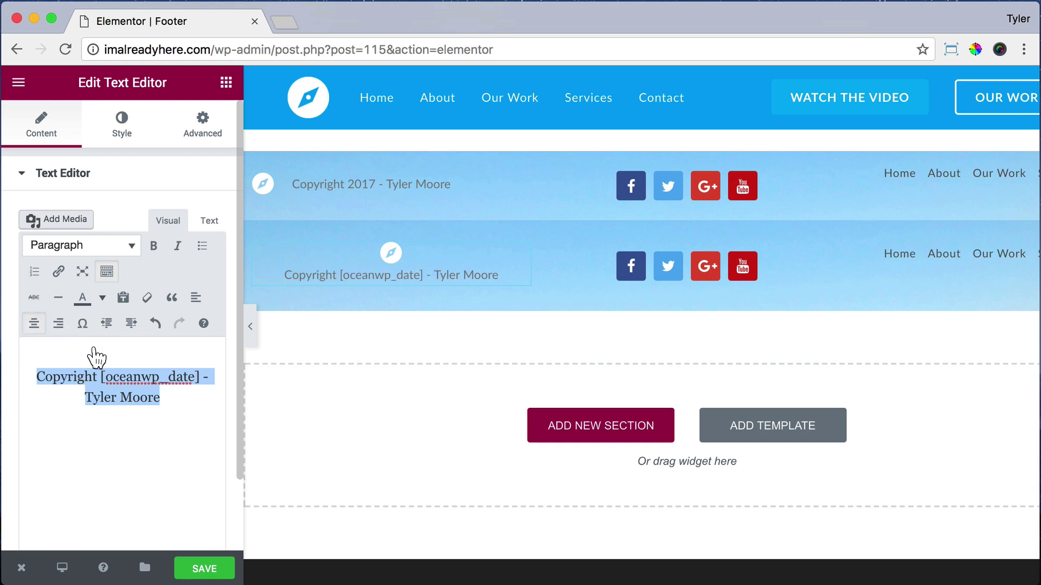
pyautogui.click(113, 361)
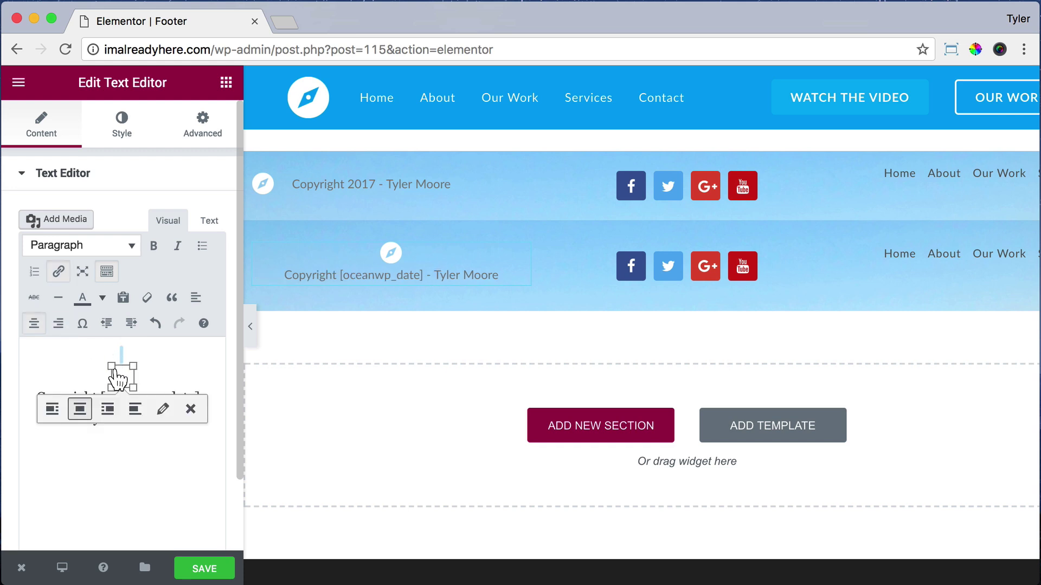
pyautogui.click(161, 410)
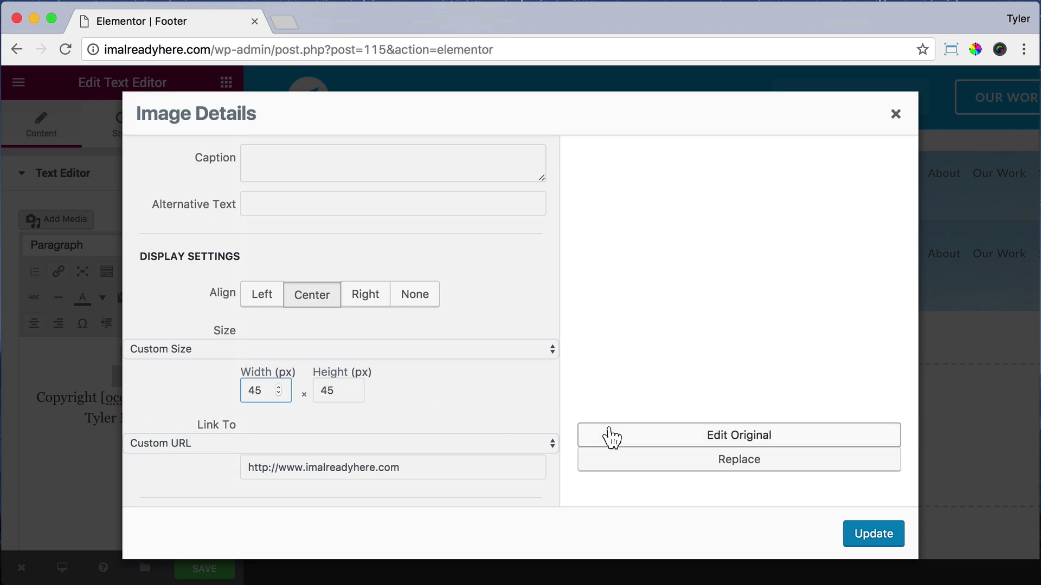
pyautogui.click(873, 536)
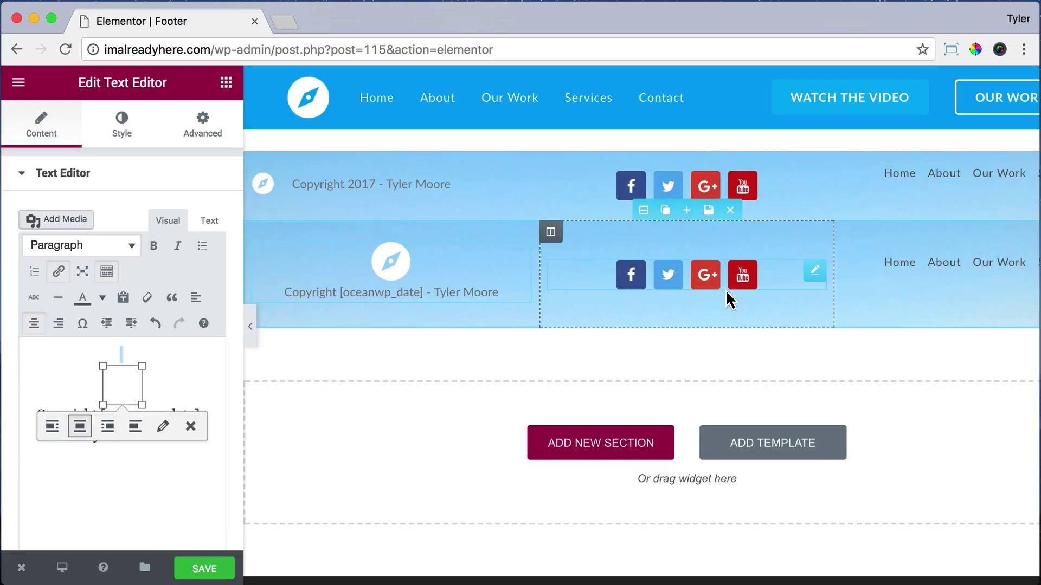
# - Set the mobile footer menu's right margin to 0 and center the menu
pyautogui.click(911, 279)
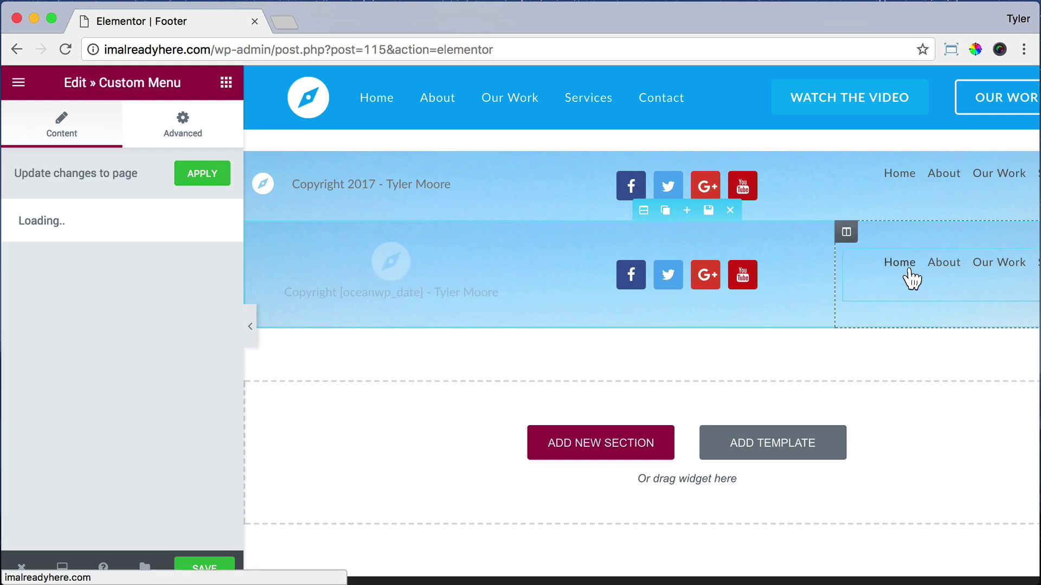
pyautogui.click(184, 130)
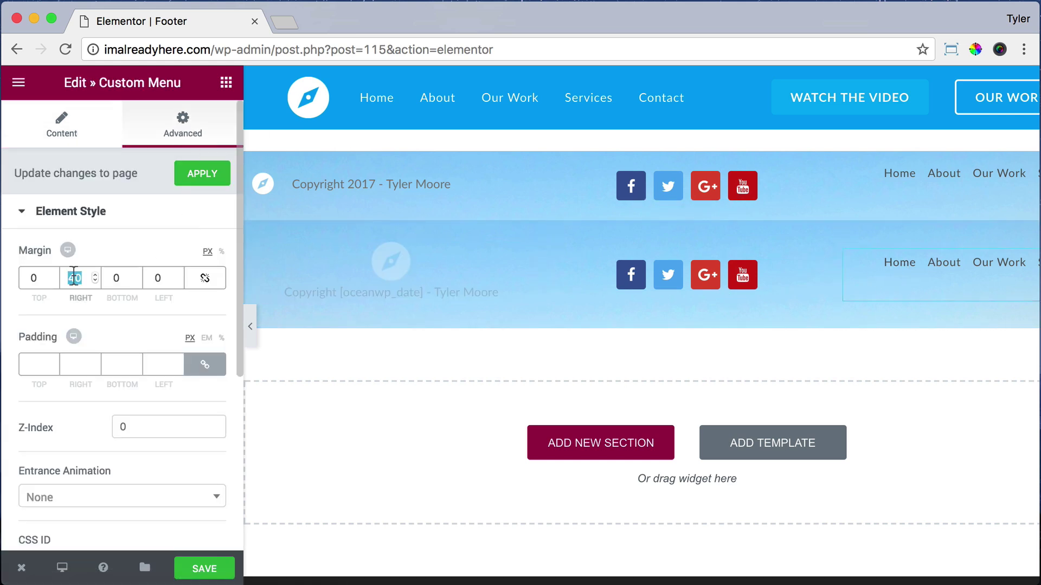
pyautogui.write('0')
pyautogui.click(79, 147)
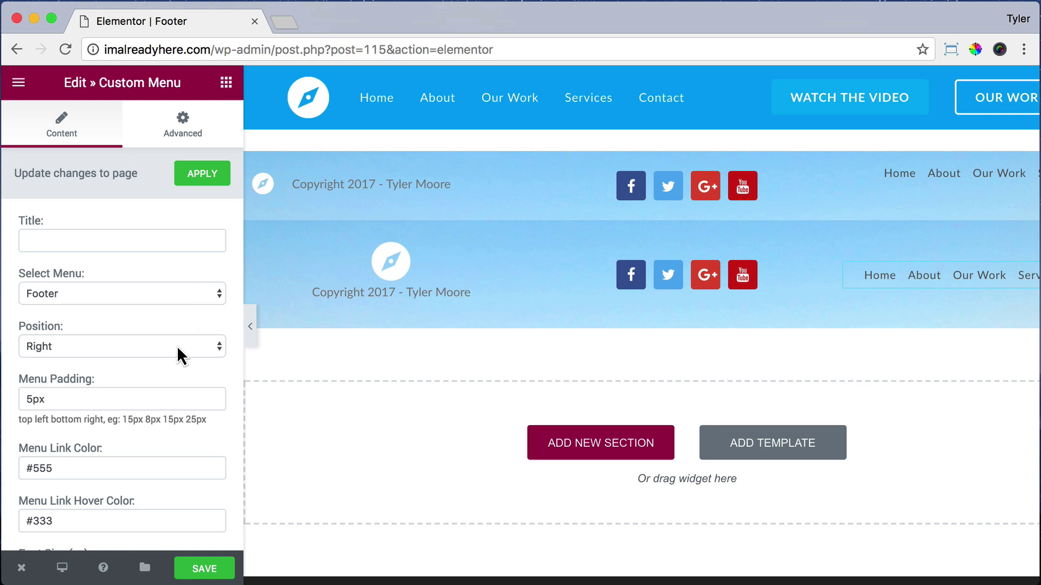
pyautogui.click(180, 353)
pyautogui.click(155, 360)
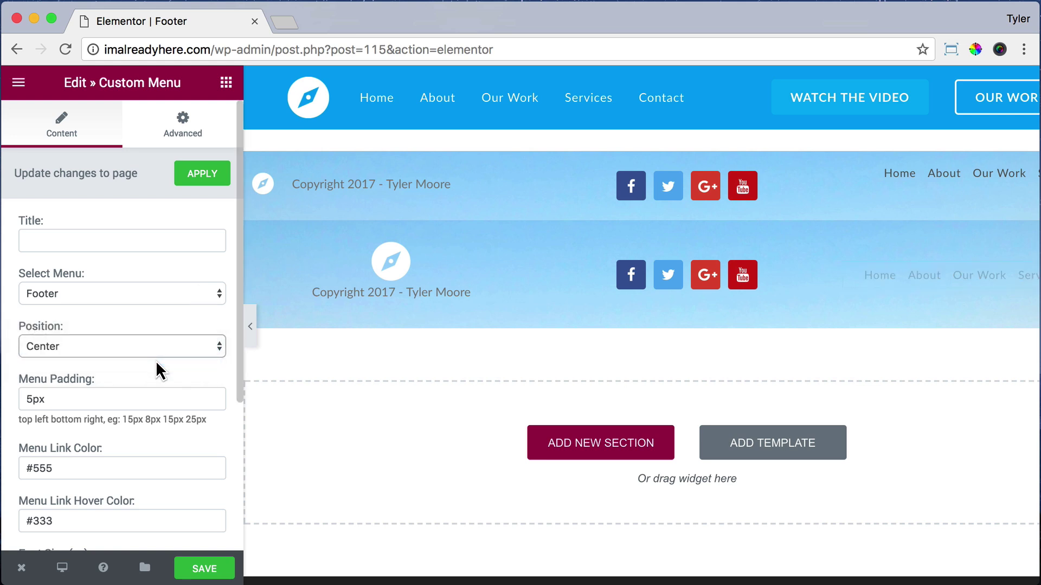
# - Save the footer template and view the page in a new tab
pyautogui.scroll(-4, 157, 336)
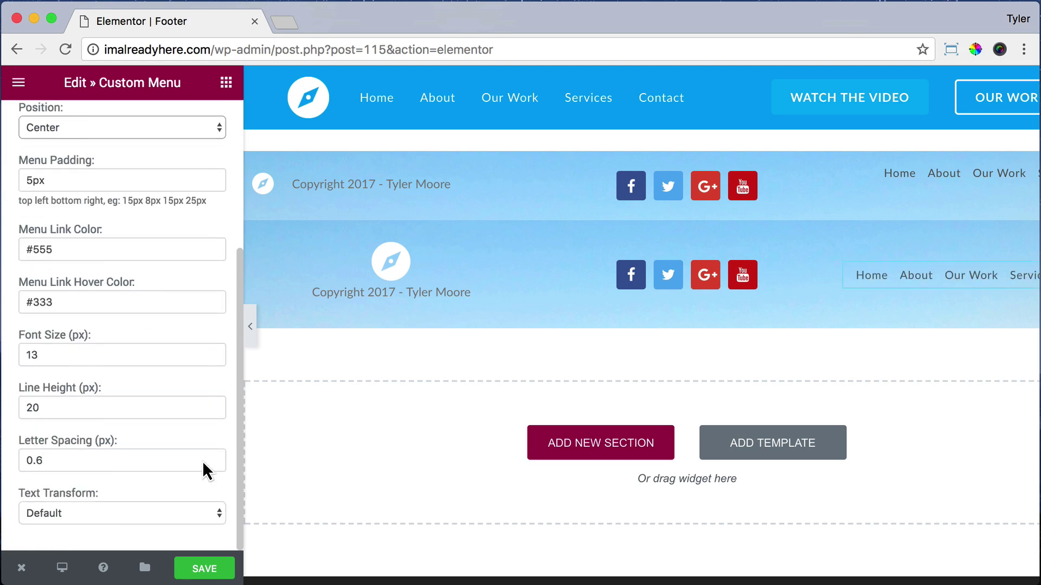
pyautogui.click(205, 569)
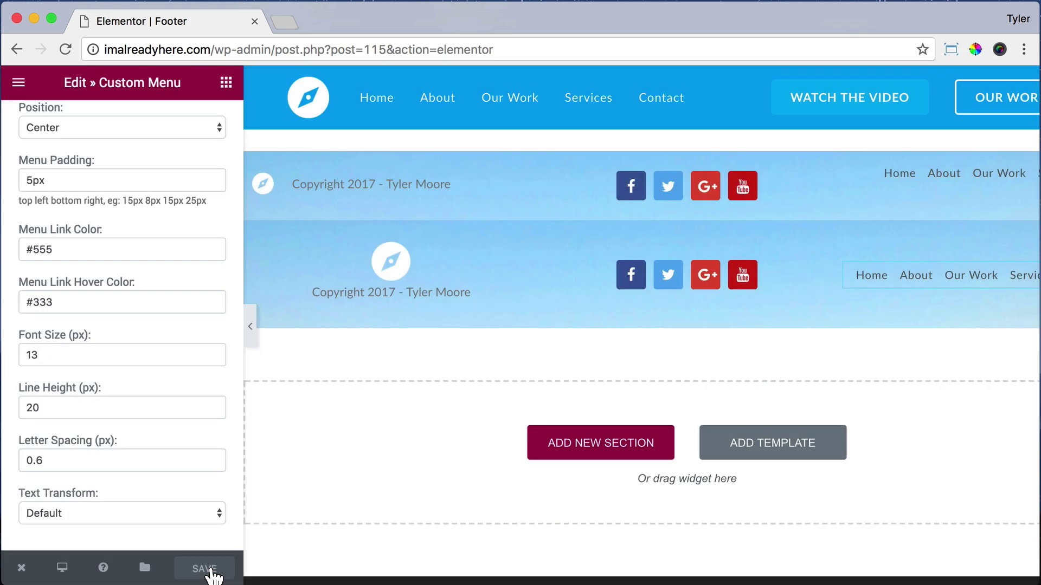
pyautogui.click(21, 569)
pyautogui.click(108, 496)
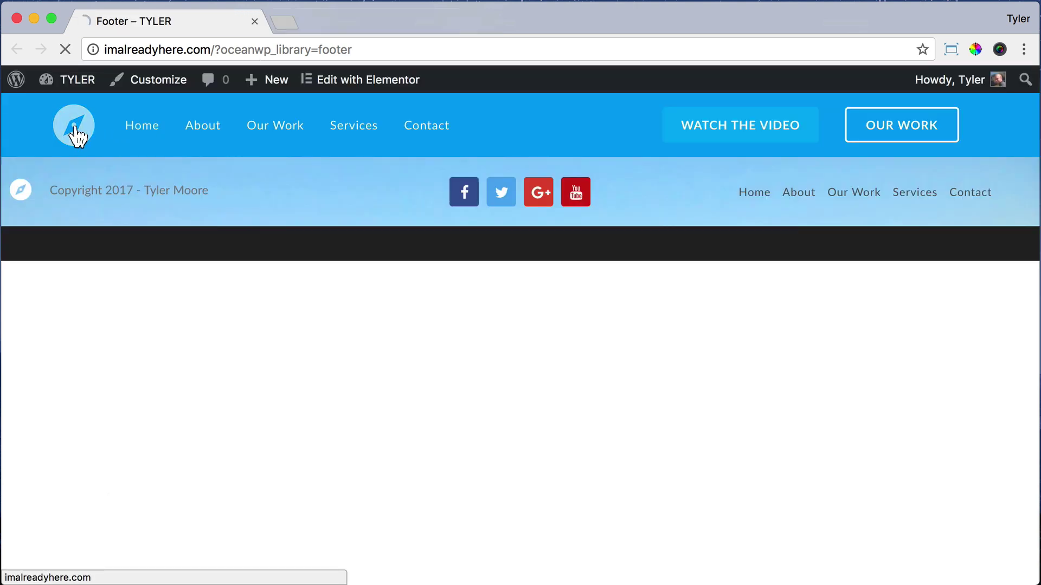
# - Load the homepage via the site logo and scroll down it
pyautogui.click(76, 129)
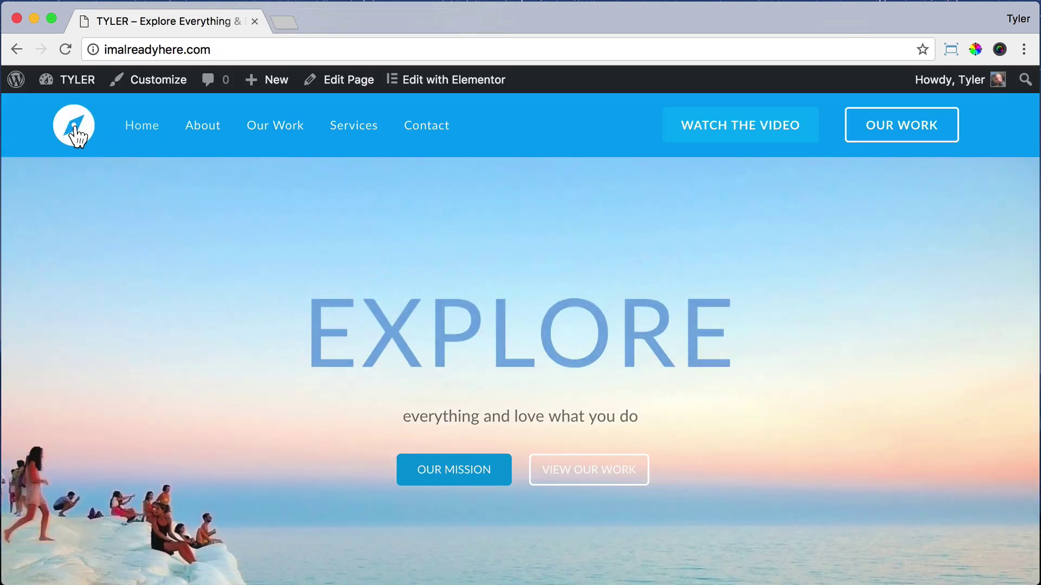
pyautogui.scroll(-10, 209, 292)
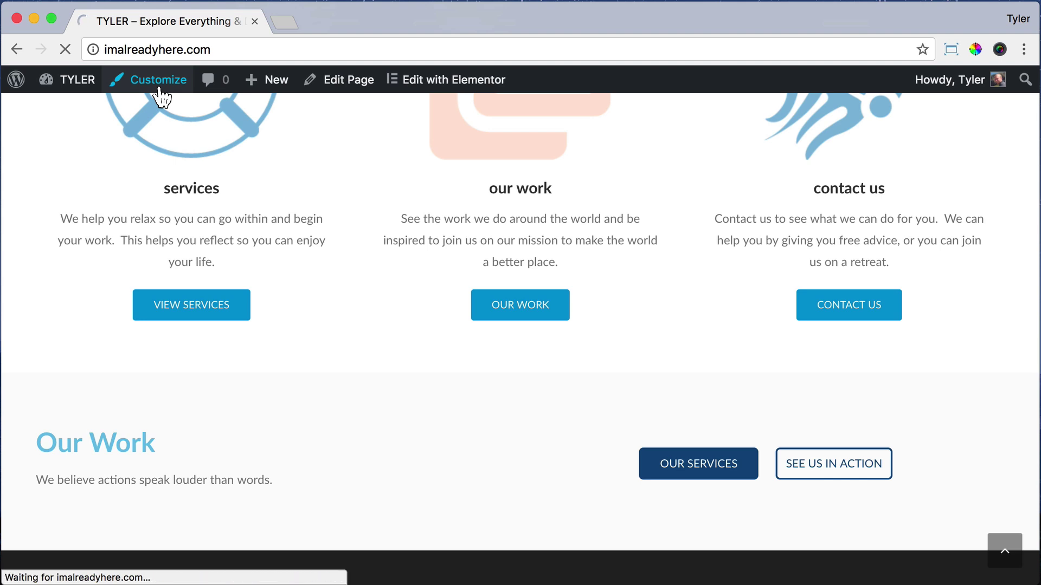
# - In Footer Widgets, select the Footer template for the site footer
pyautogui.scroll(-2, 179, 282)
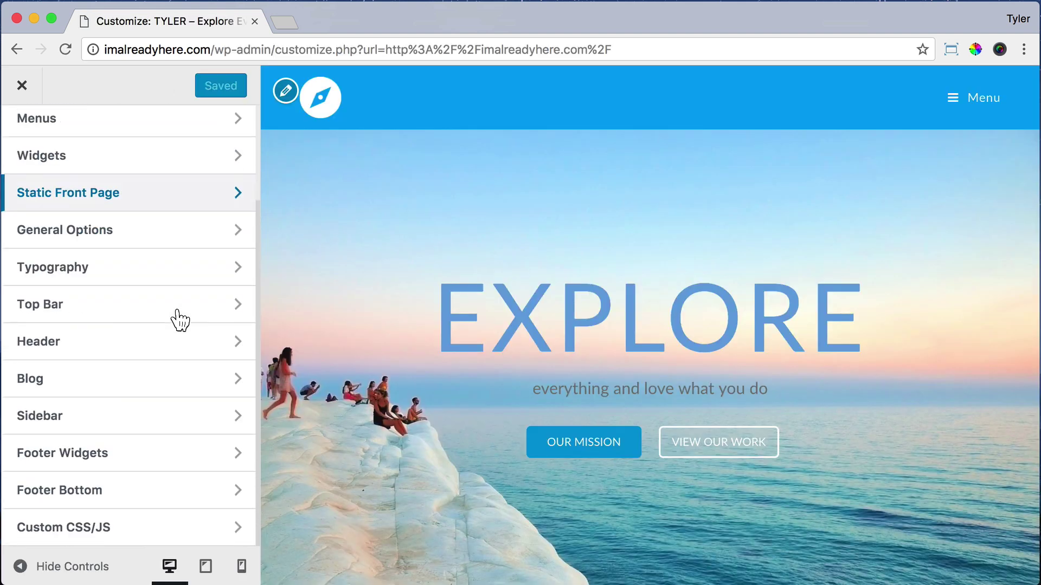
pyautogui.click(170, 450)
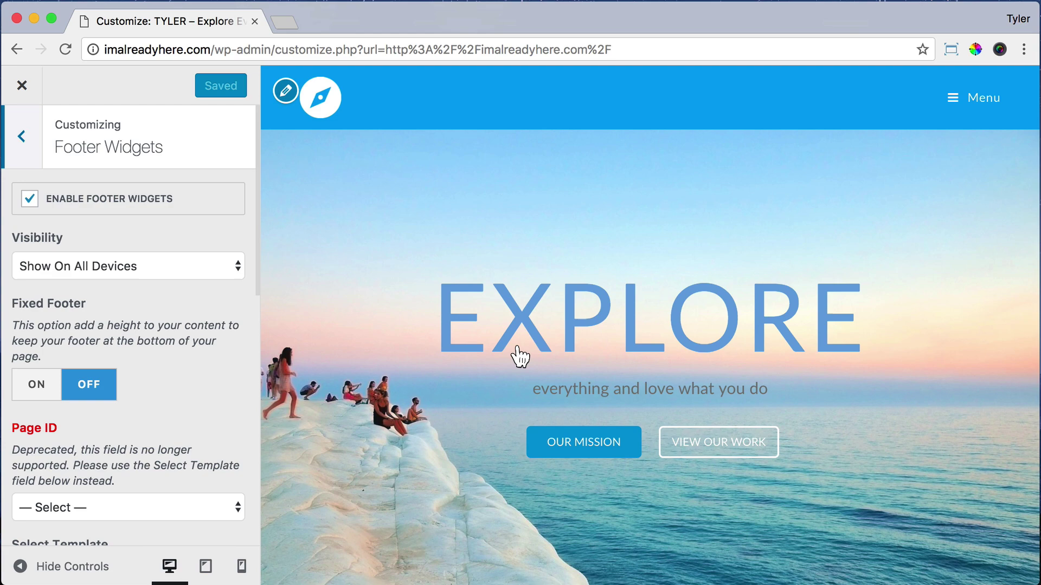
pyautogui.scroll(-3, 517, 354)
pyautogui.scroll(-10, 519, 358)
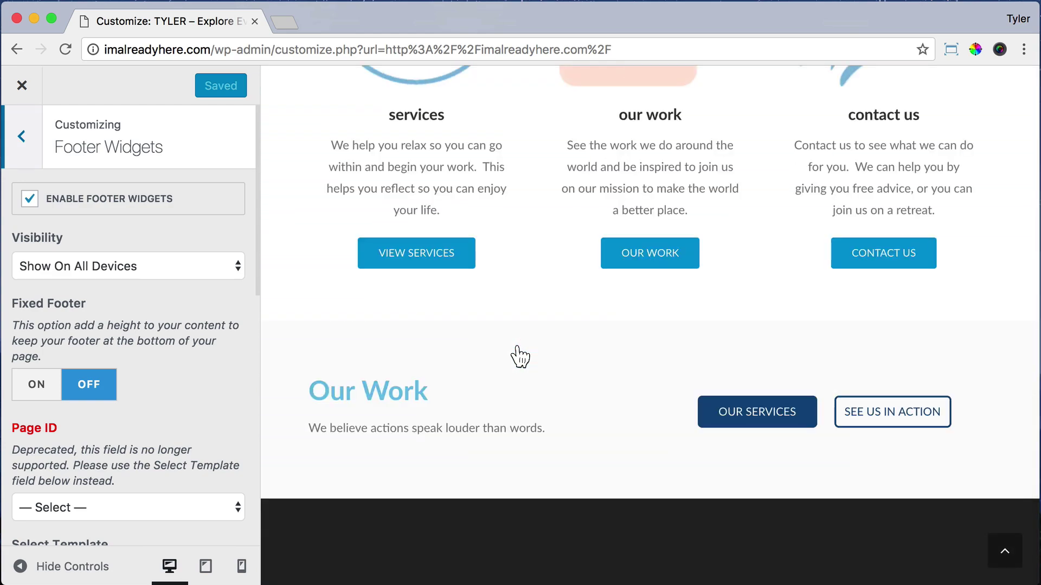
pyautogui.scroll(-4, 194, 423)
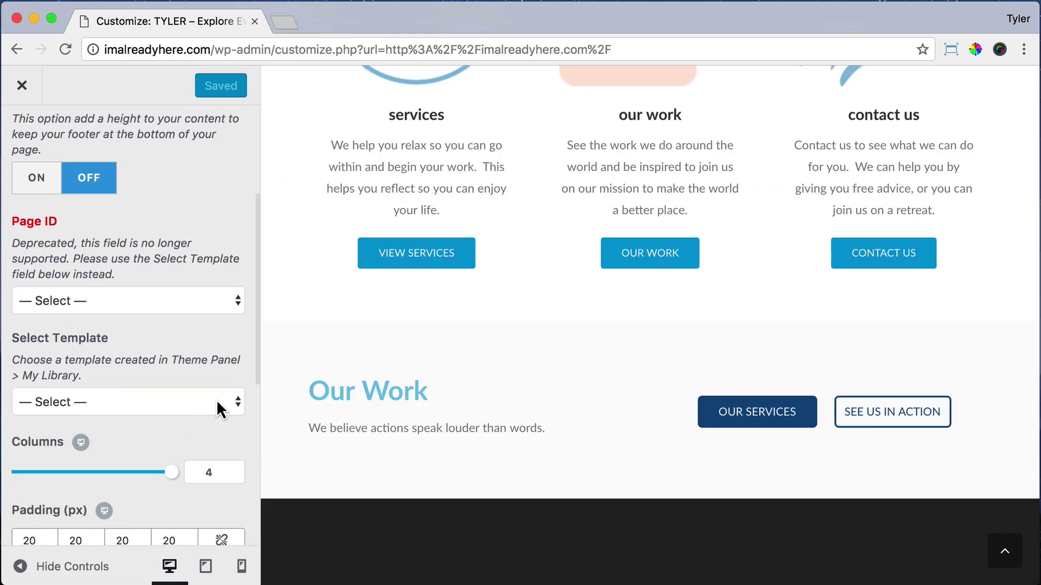
pyautogui.click(217, 402)
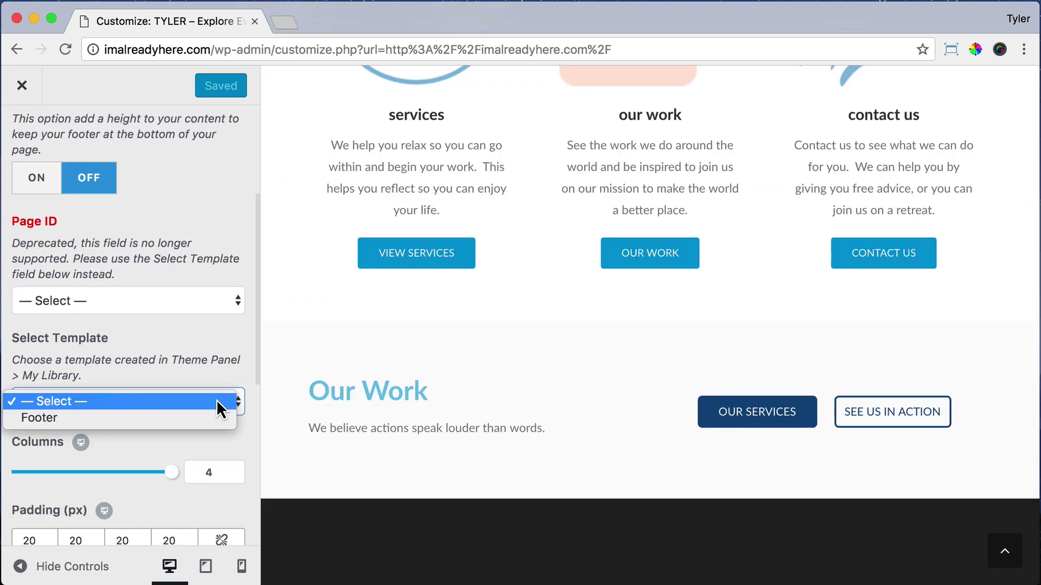
pyautogui.click(186, 421)
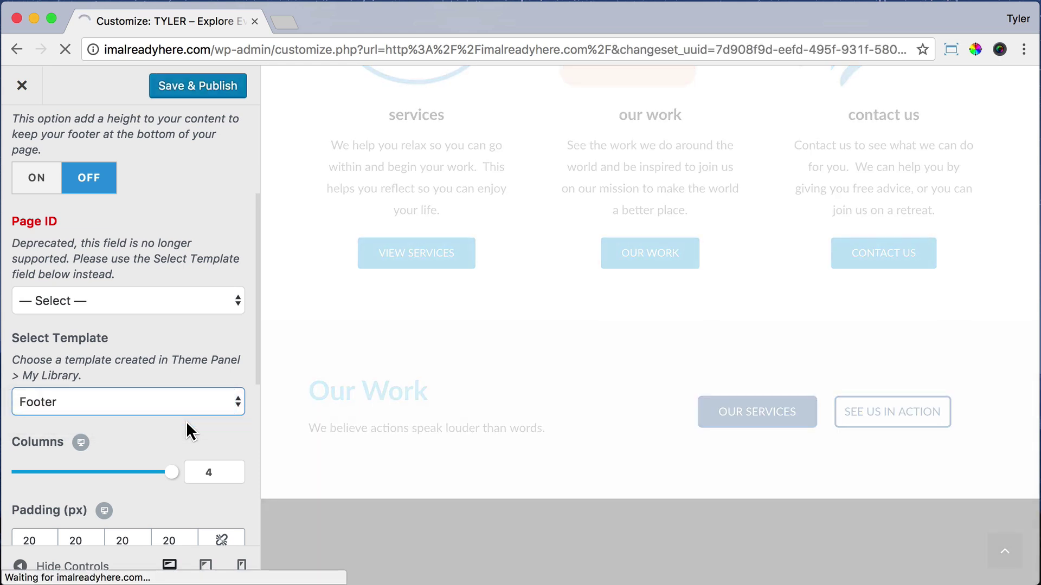
# - Set the footer padding to 00 on all four sides and Save & Publish
pyautogui.scroll(-1, 336, 384)
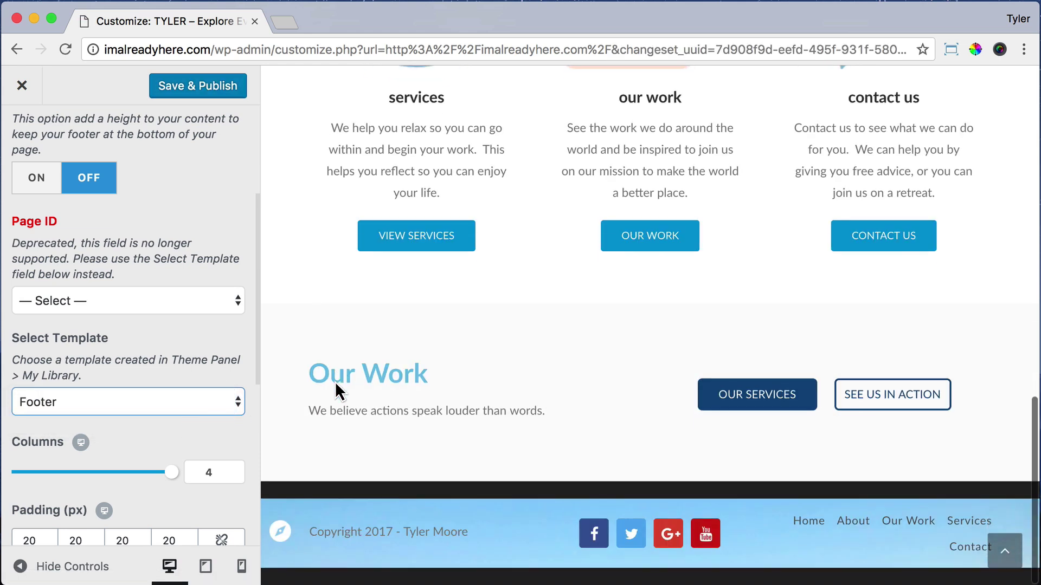
pyautogui.scroll(-3, 158, 418)
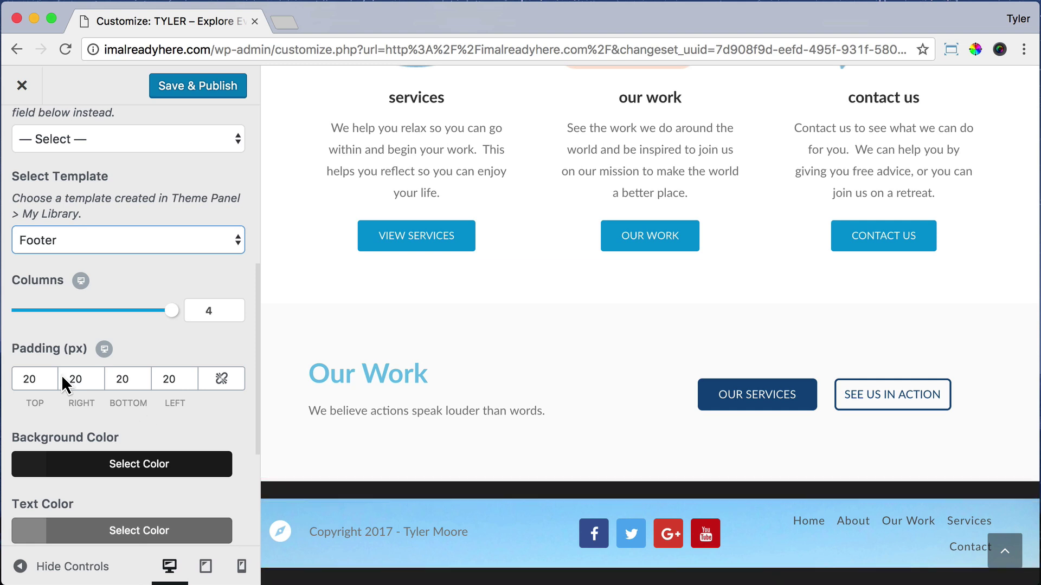
pyautogui.doubleClick(29, 379)
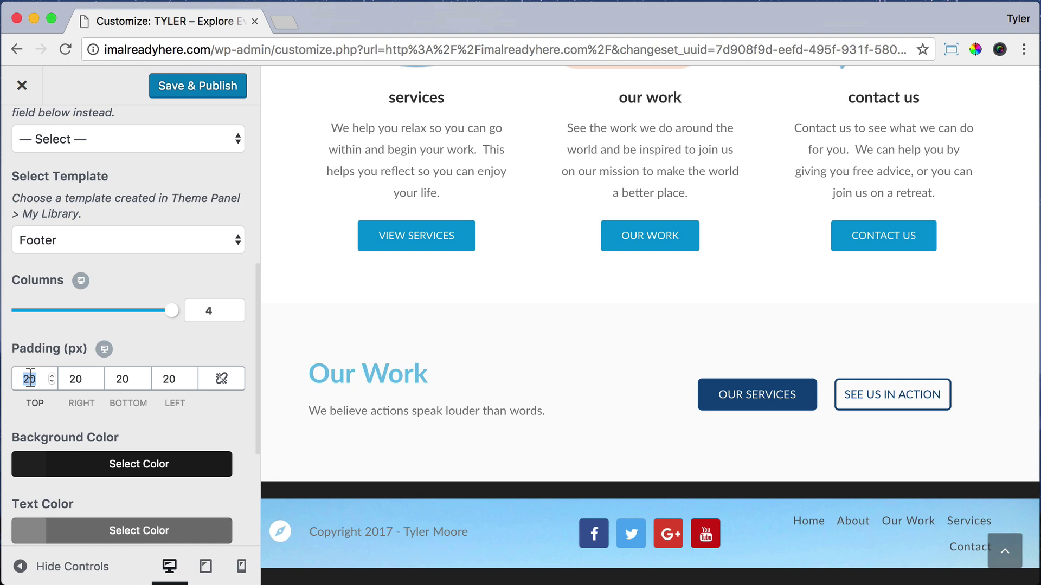
pyautogui.write('00')
pyautogui.press('Tab')
pyautogui.write('00')
pyautogui.press('Tab')
pyautogui.write('00')
pyautogui.press('Tab')
pyautogui.write('0')
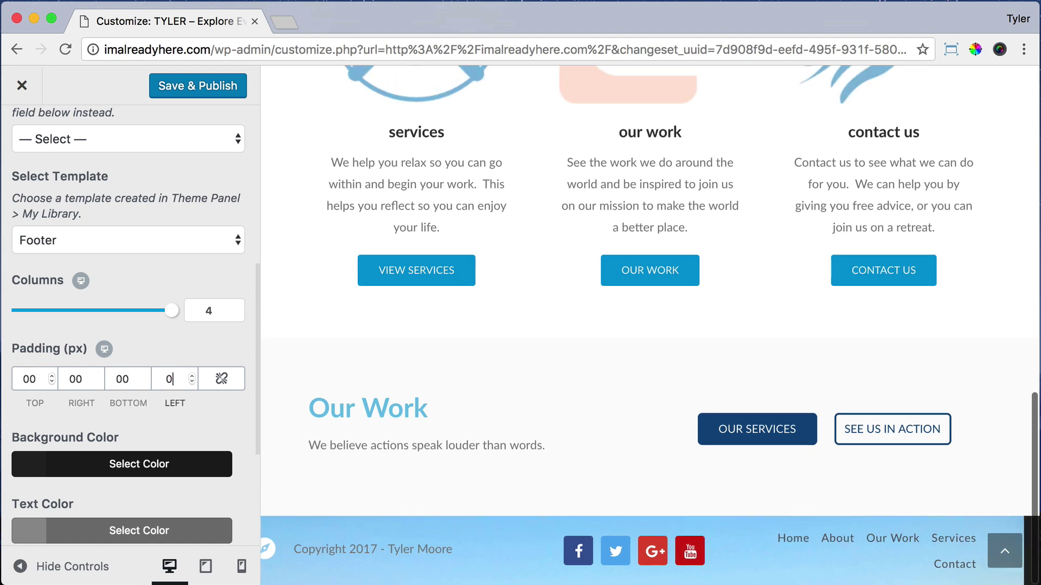
pyautogui.write('0')
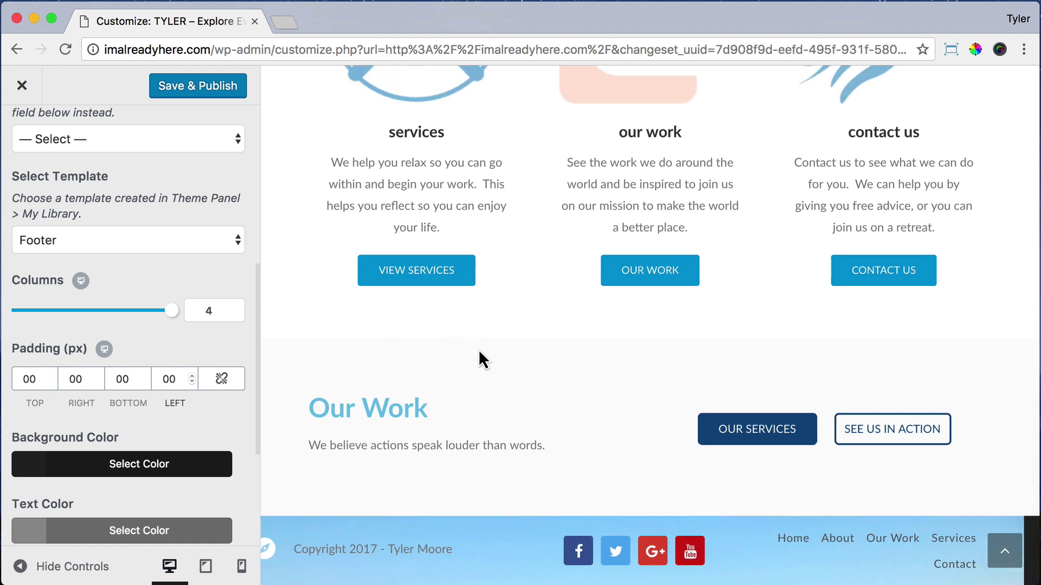
pyautogui.click(191, 87)
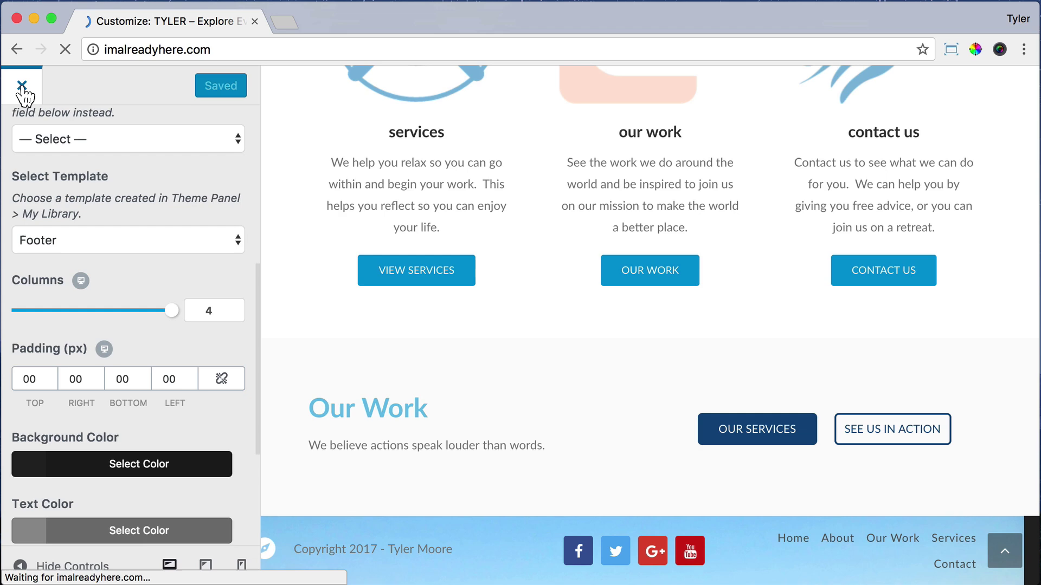
# - Check the homepage footer with the window narrowed to mobile width, then restore full width
pyautogui.scroll(-10, 804, 249)
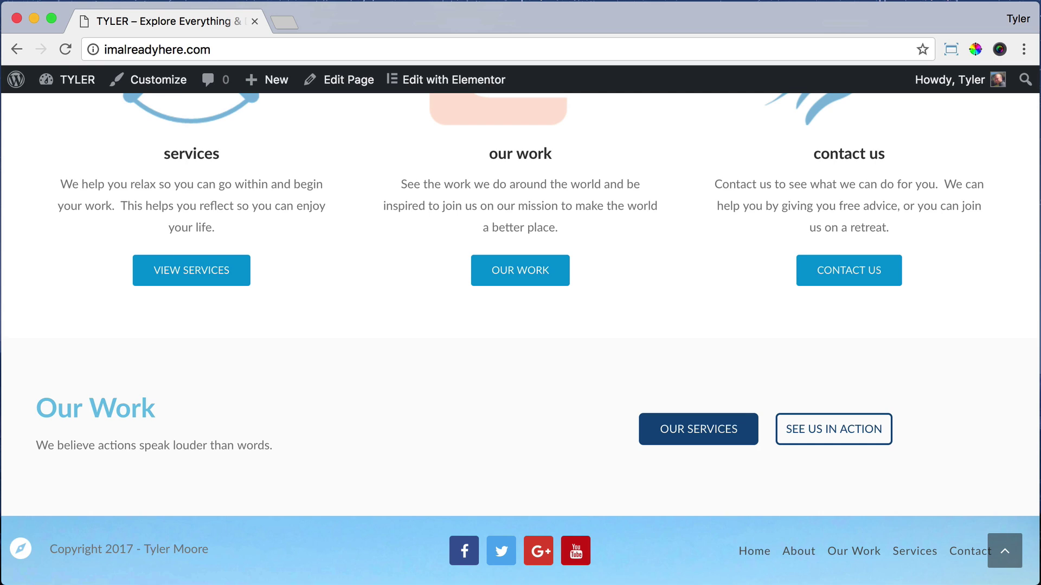
pyautogui.moveTo(1037, 480); pyautogui.dragTo(211, 467)
pyautogui.scroll(-10, 196, 460)
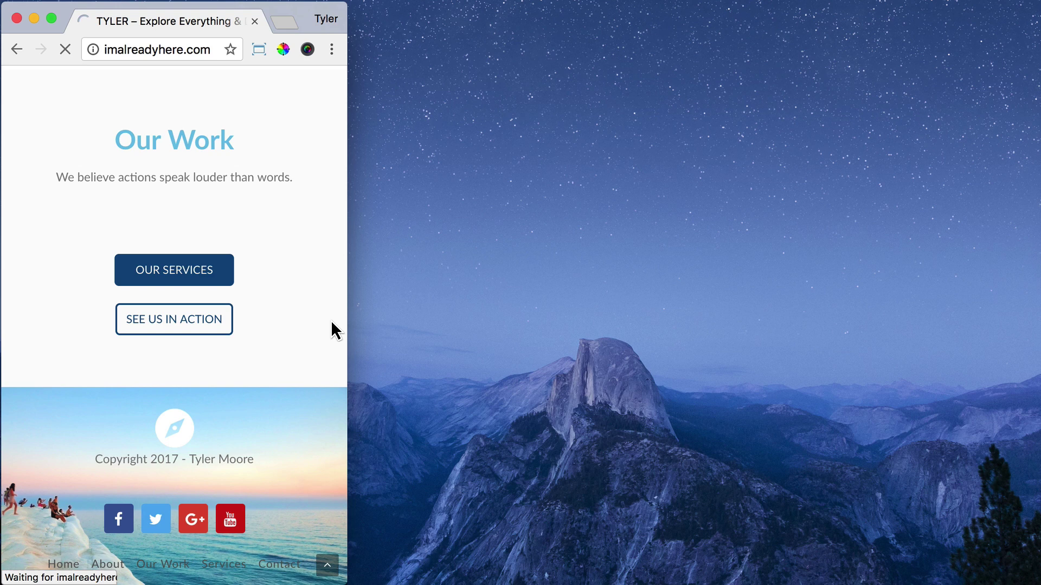
pyautogui.scroll(-15, 319, 356)
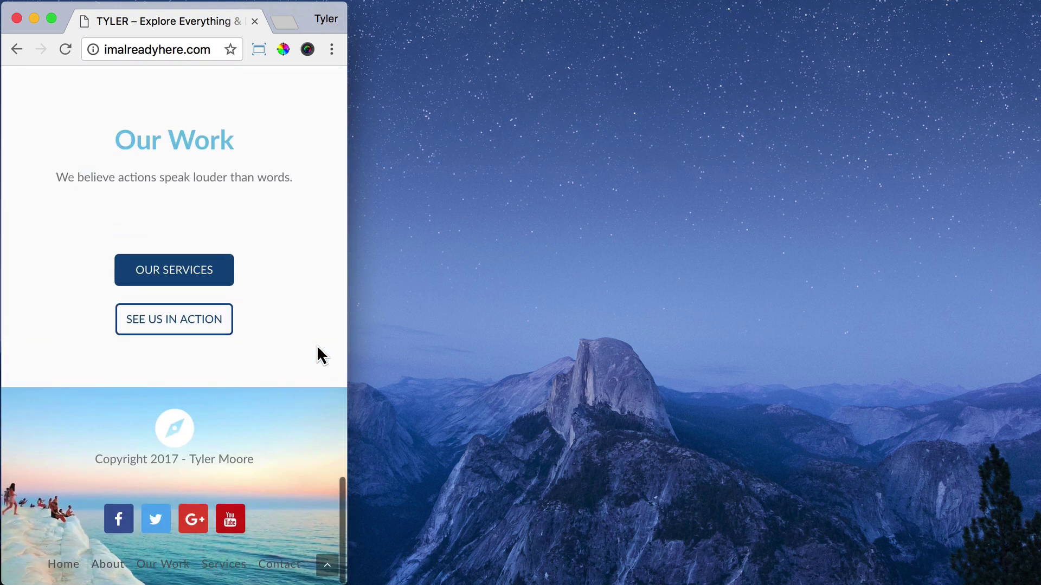
pyautogui.click(259, 50)
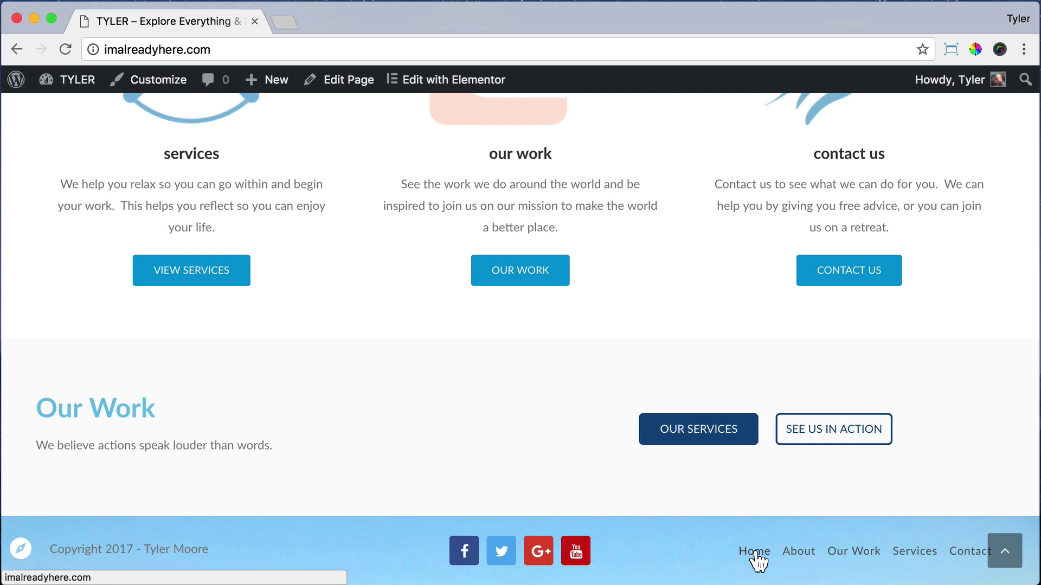
# - Check the footer on the Contact page, then go to the admin Dashboard
pyautogui.click(963, 555)
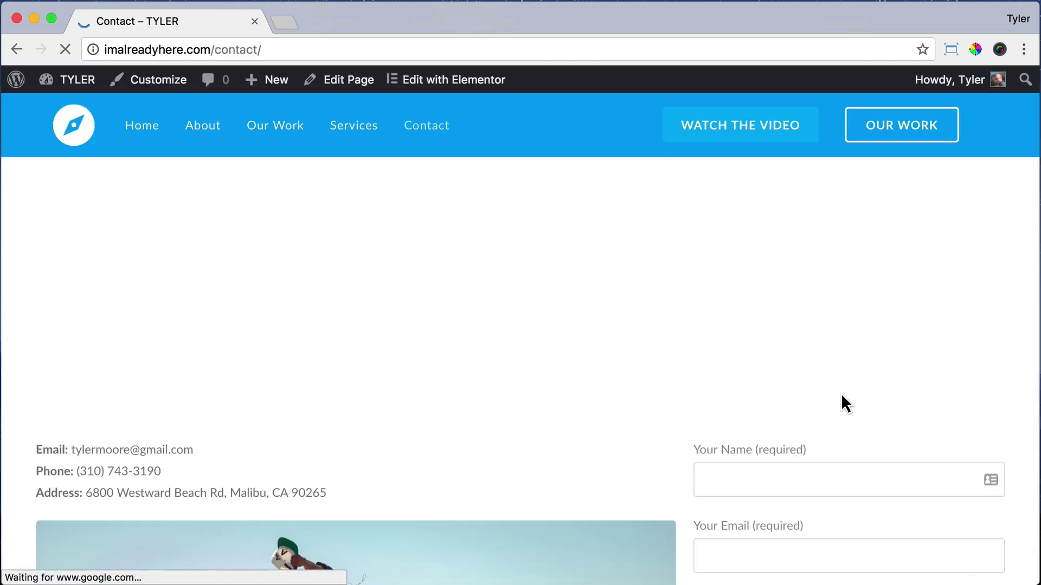
pyautogui.scroll(-8, 841, 395)
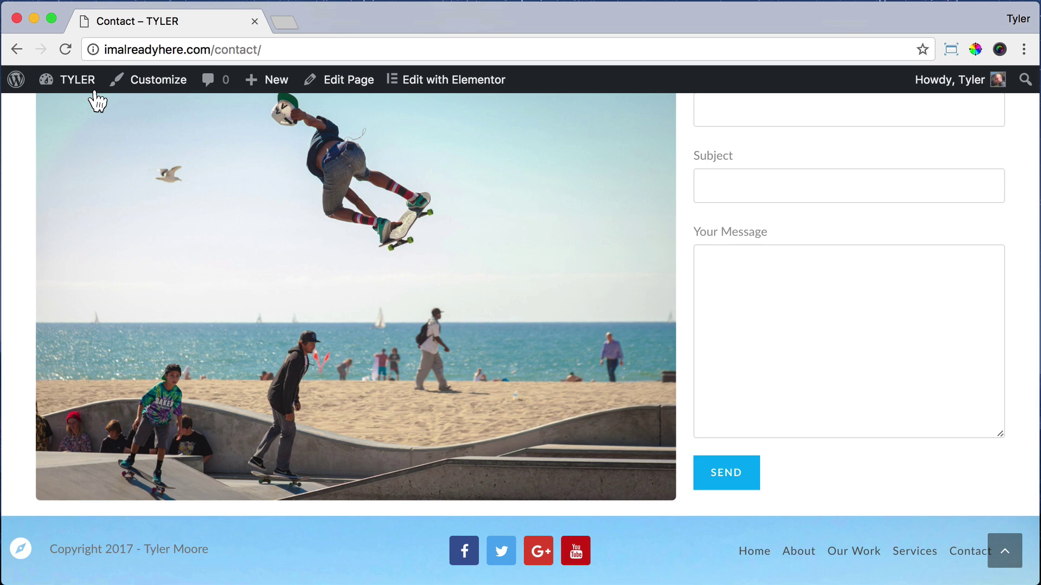
pyautogui.click(72, 109)
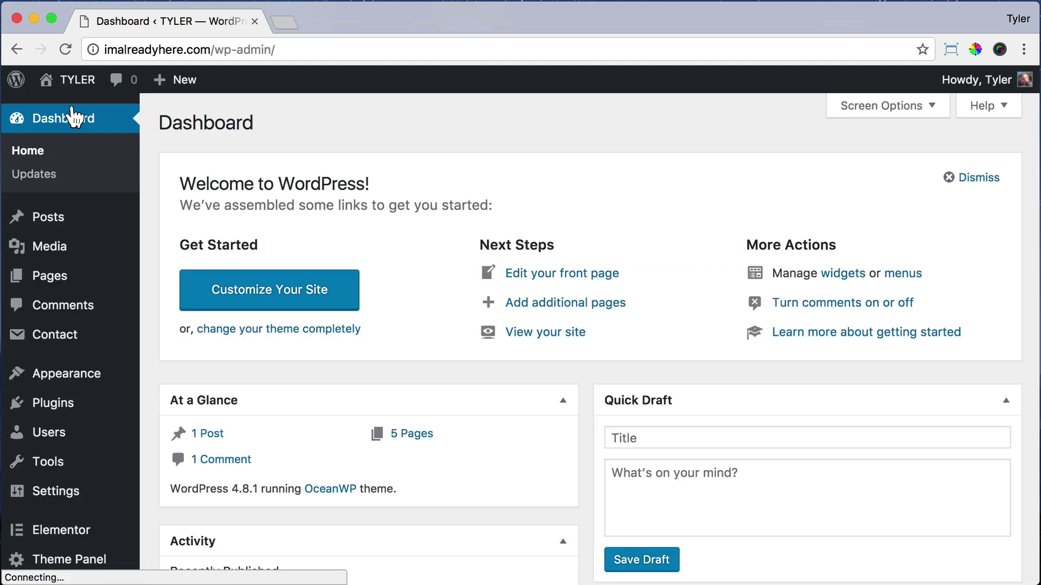
# - From Theme Panel's My Library, open the Footer template with Edit with Elementor
pyautogui.scroll(-3, 35, 395)
pyautogui.moveTo(66, 400)
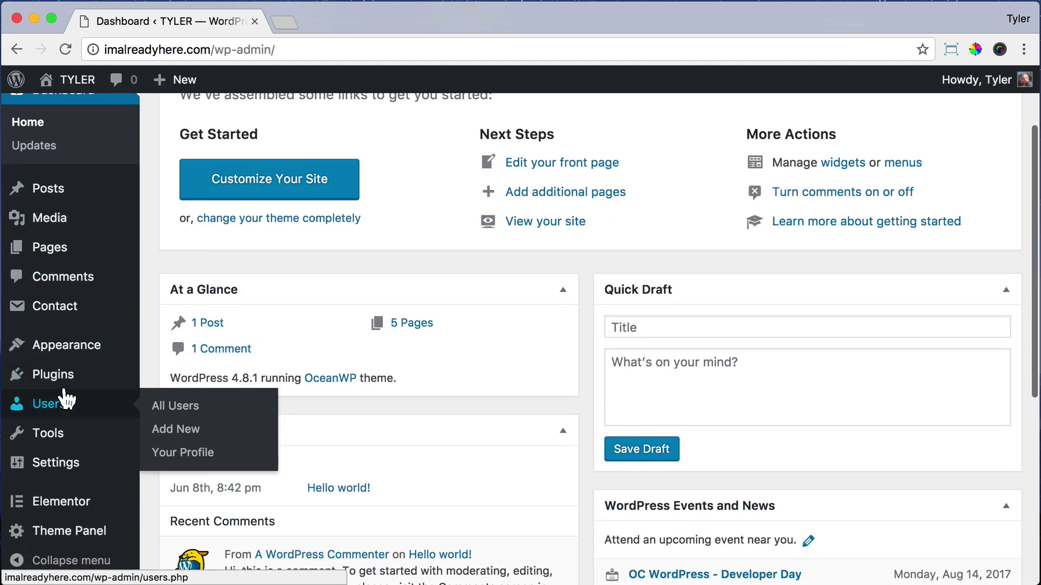
pyautogui.moveTo(74, 530)
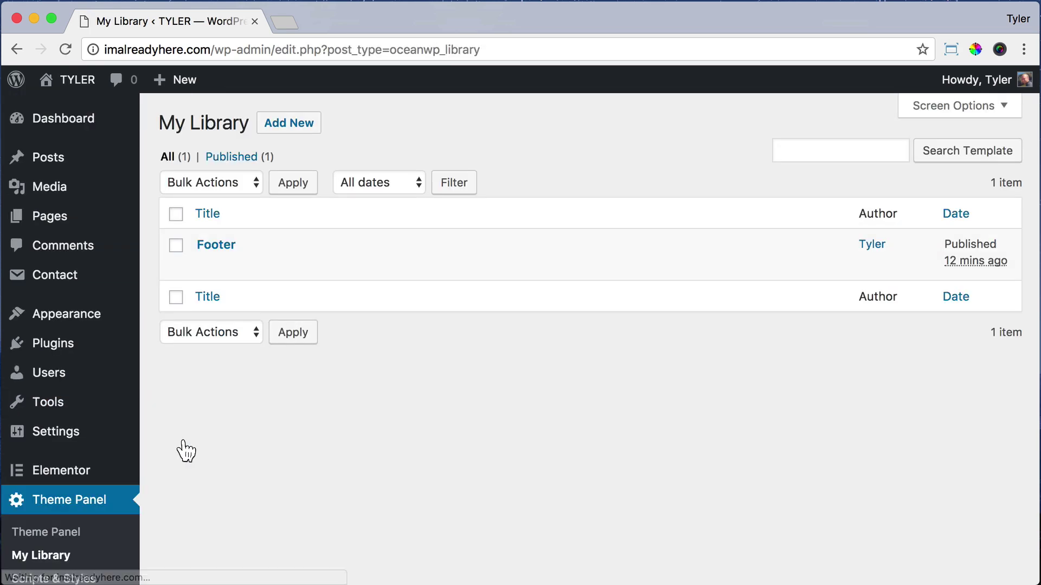
pyautogui.click(217, 247)
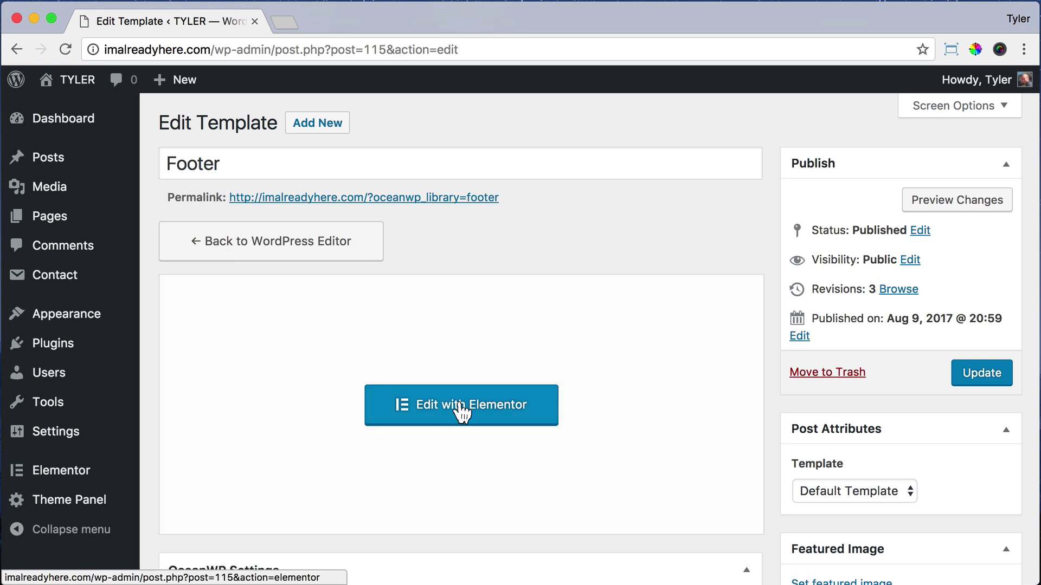
pyautogui.click(462, 412)
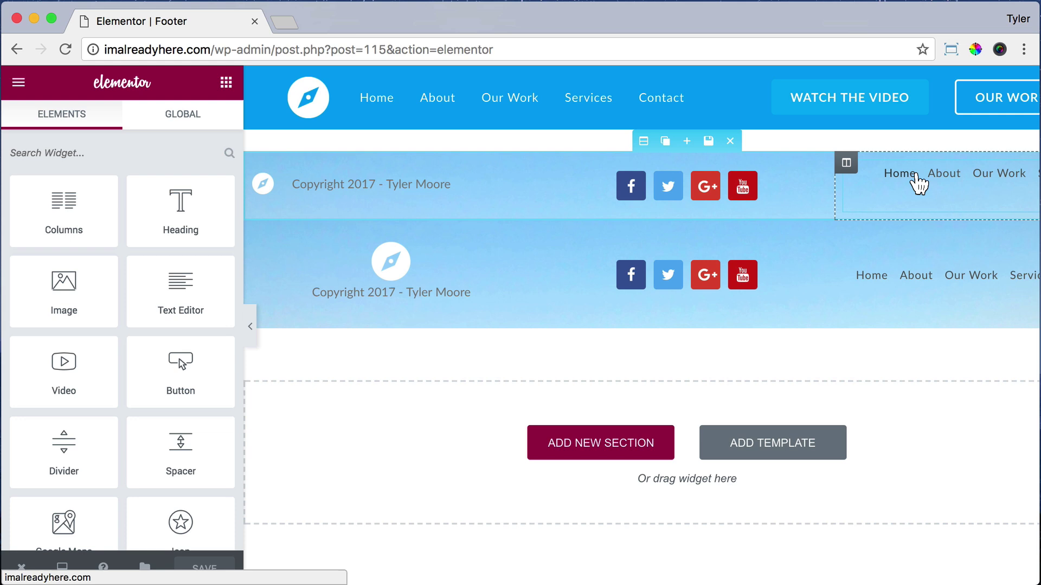
# - Give the footer menu widget a 45 px right margin and save the footer
pyautogui.click(918, 183)
pyautogui.click(179, 121)
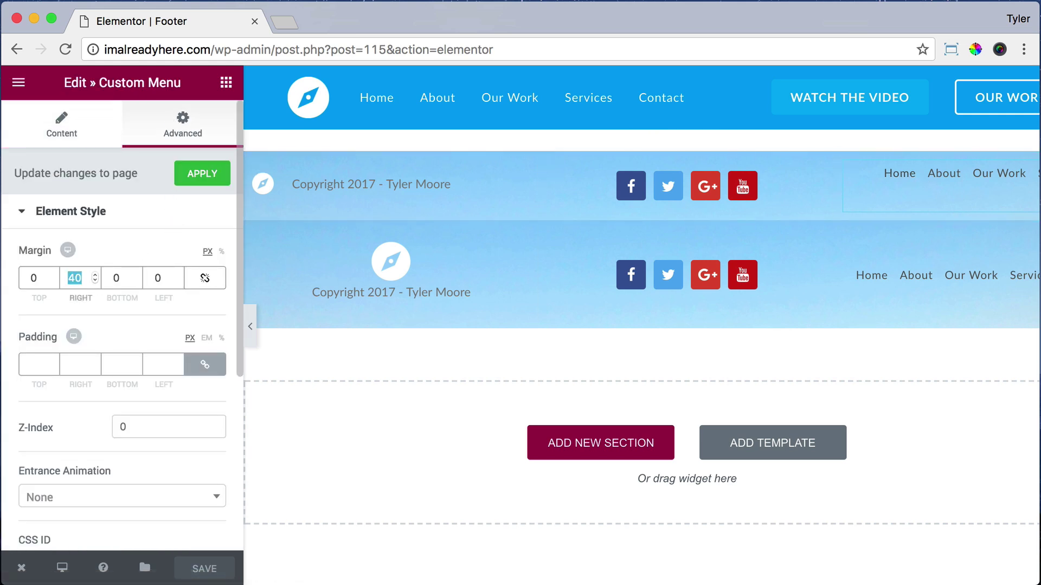
pyautogui.write('45')
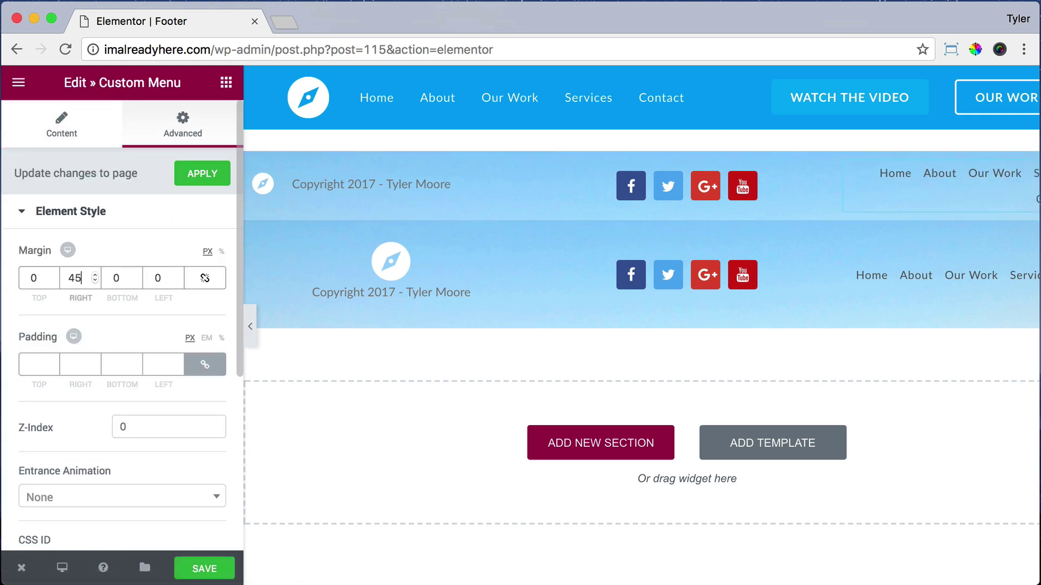
pyautogui.click(198, 569)
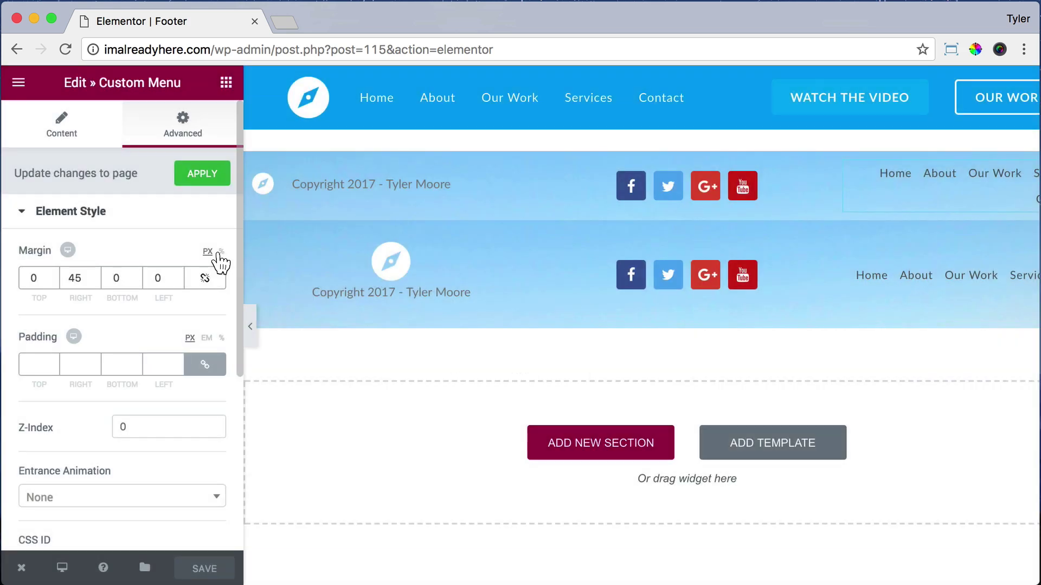
pyautogui.click(309, 100)
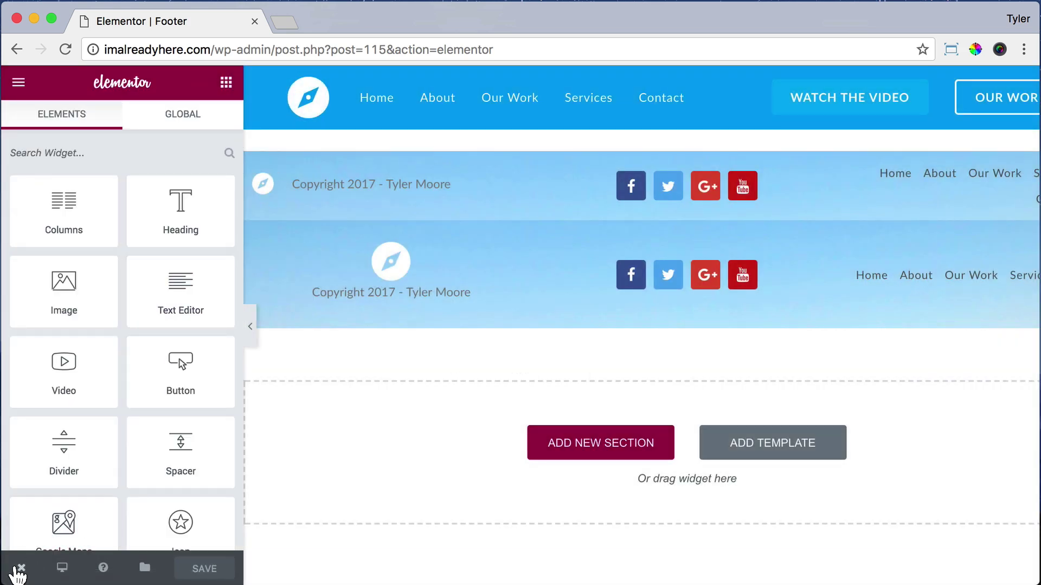
# - Preview the saved footer on the site's home page in a new tab
pyautogui.moveTo(18, 573)
pyautogui.click(93, 490)
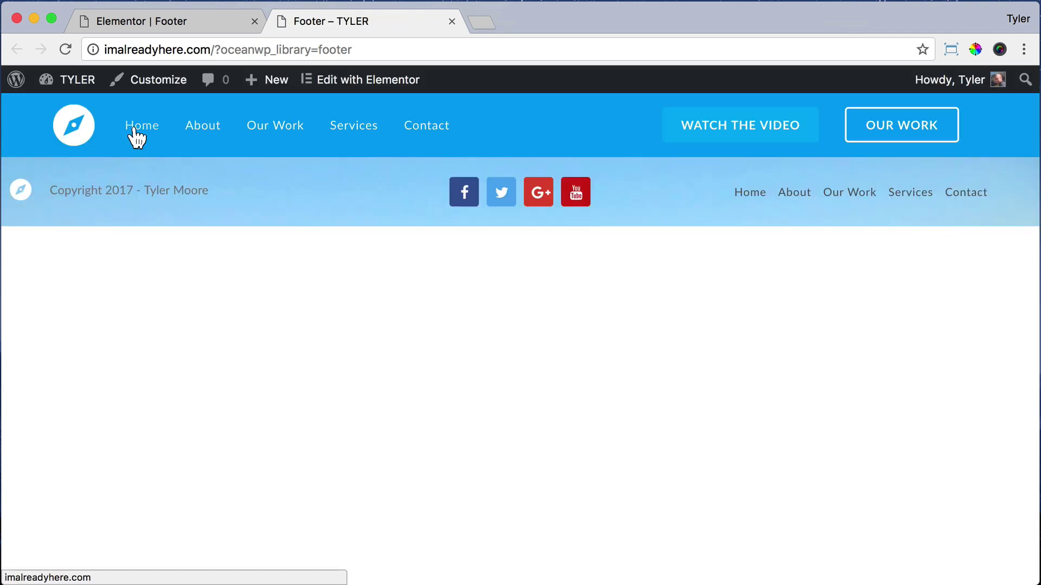
pyautogui.click(135, 130)
pyautogui.scroll(-10, 611, 270)
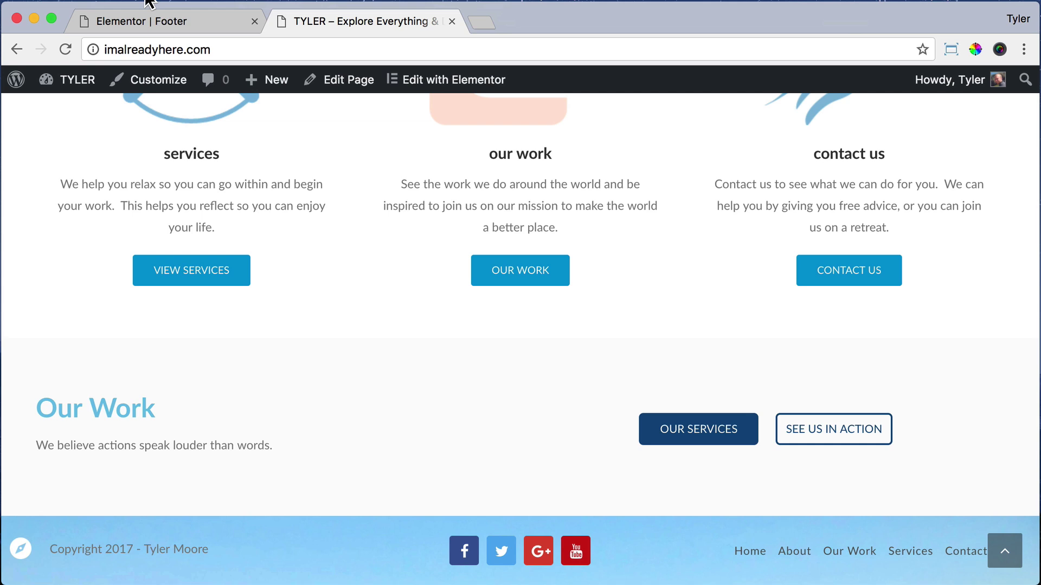
pyautogui.click(156, 24)
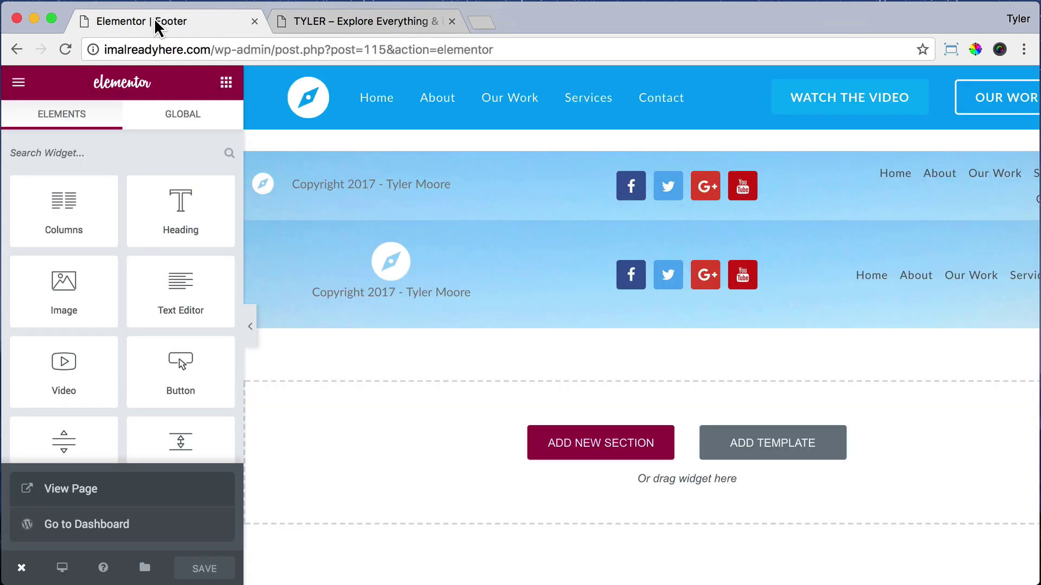
# - Increase the footer menu's right margin to 50 px and save the footer
pyautogui.click(910, 194)
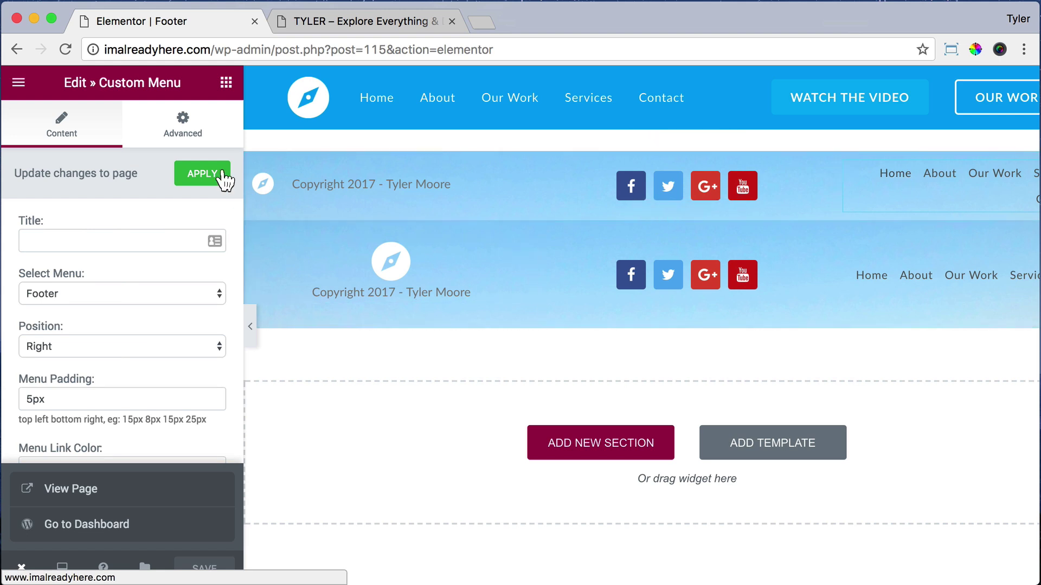
pyautogui.click(193, 134)
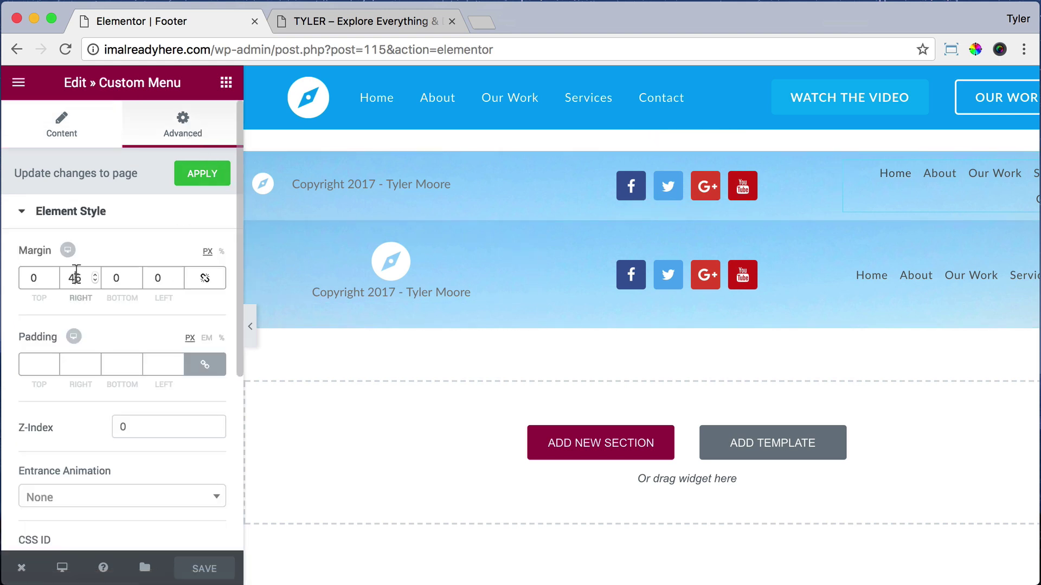
pyautogui.write('50')
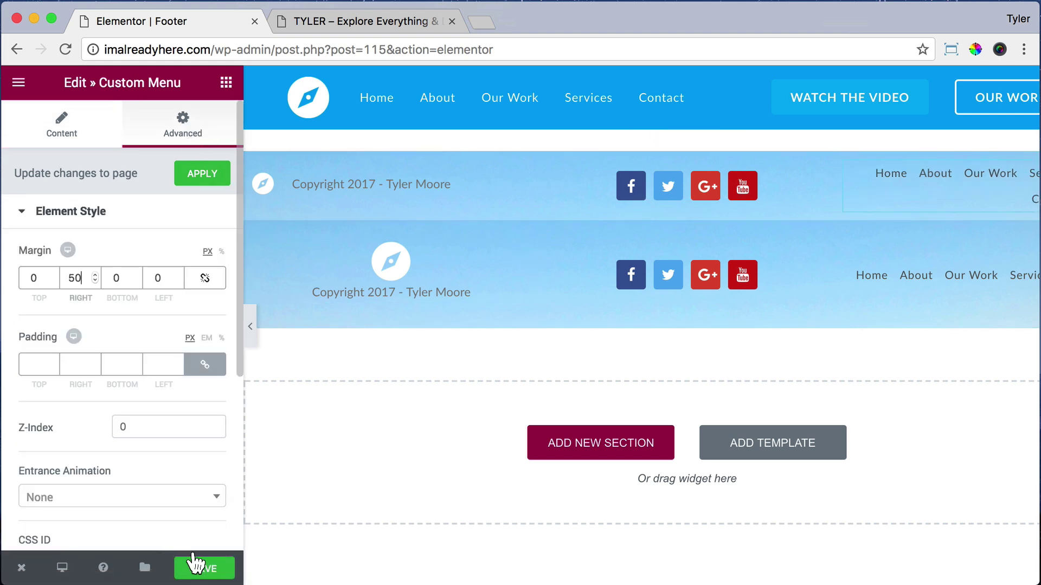
pyautogui.click(205, 568)
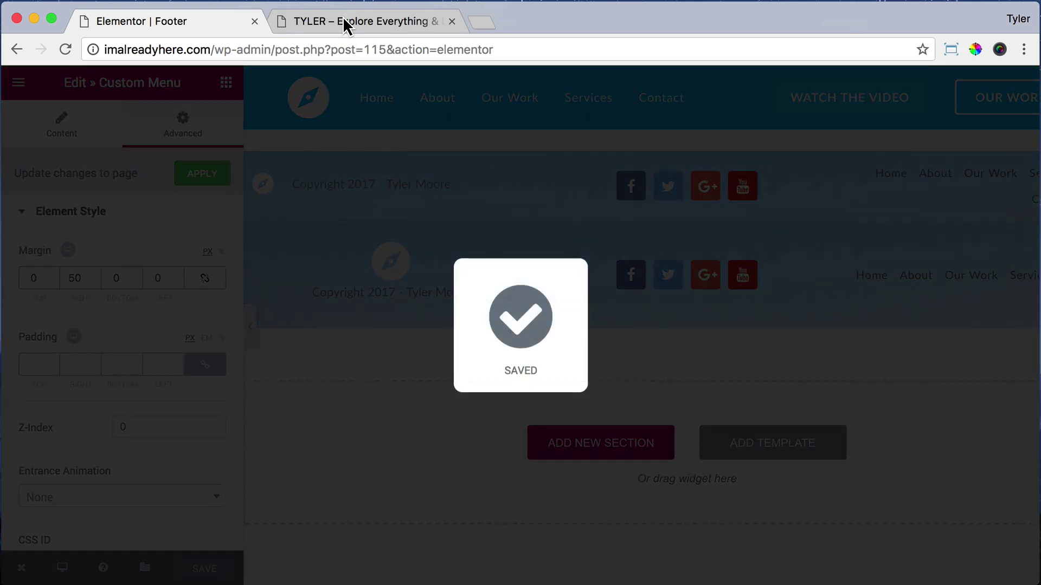
pyautogui.click(343, 20)
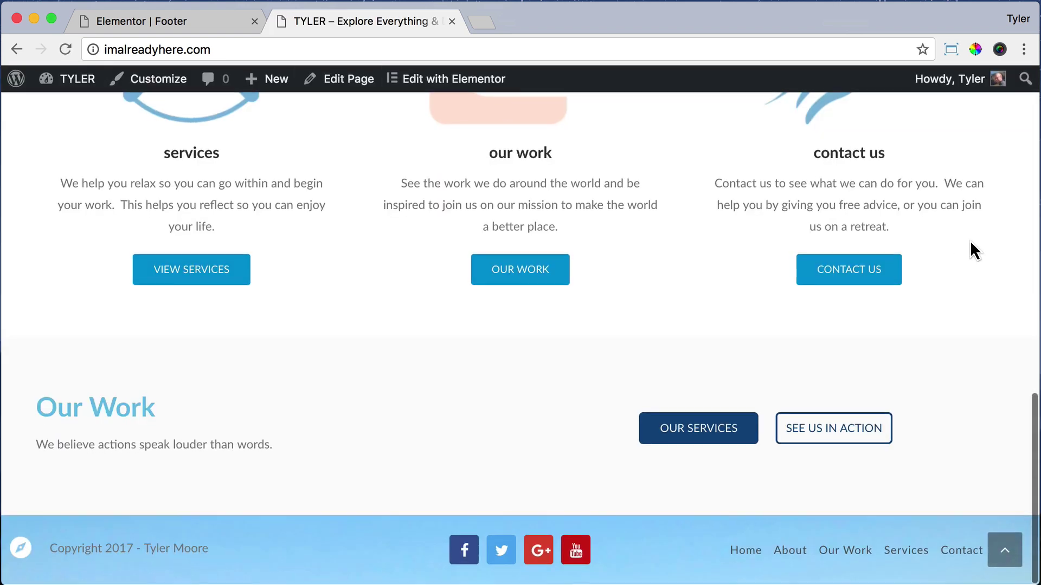
# - Check the home page footer at a narrow mobile width, then restore the window to 1200 × 675
pyautogui.scroll(-1, 974, 250)
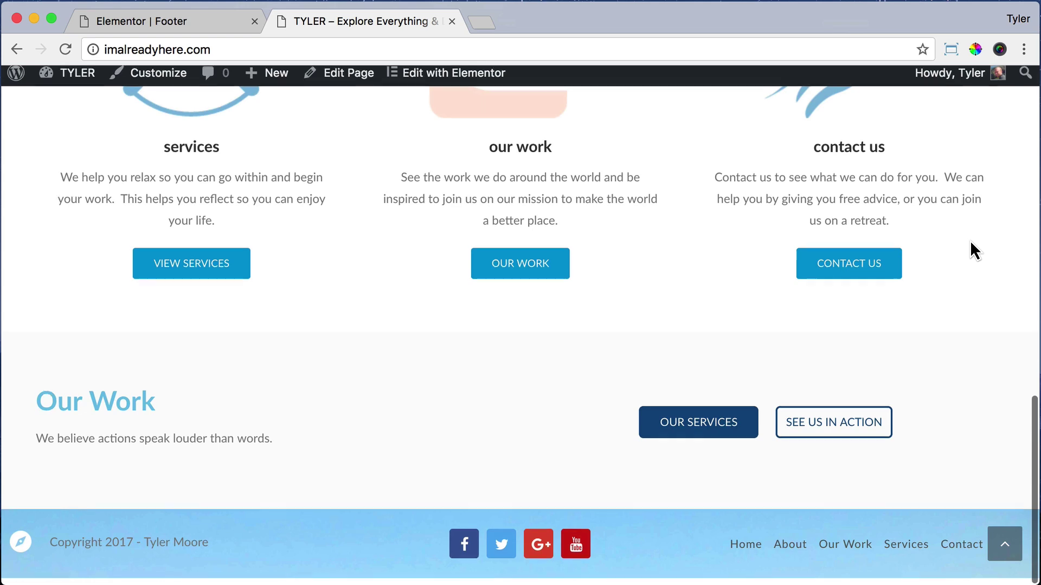
pyautogui.moveTo(1034, 298); pyautogui.dragTo(498, 434)
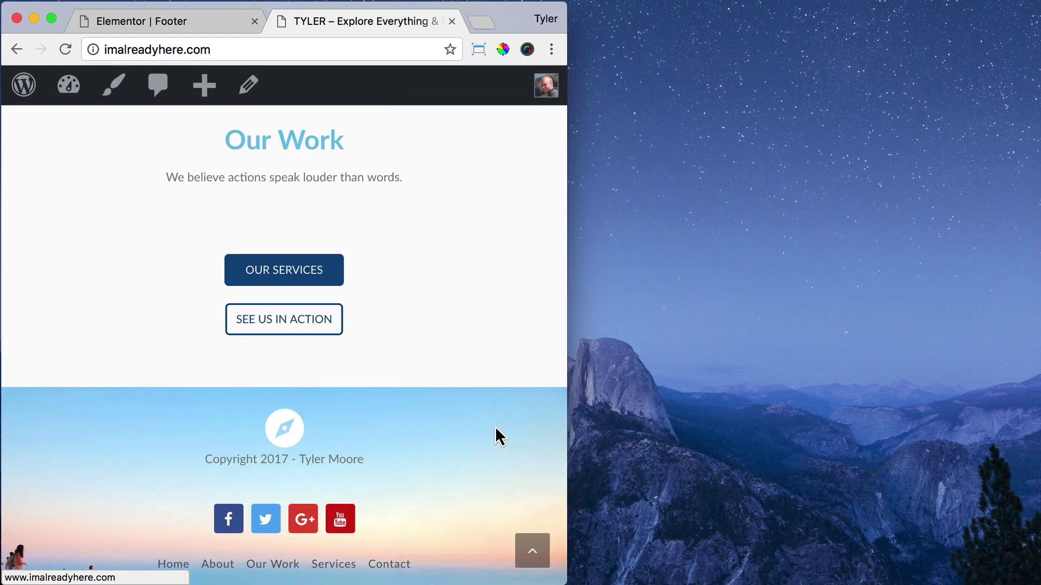
pyautogui.scroll(15, 474, 220)
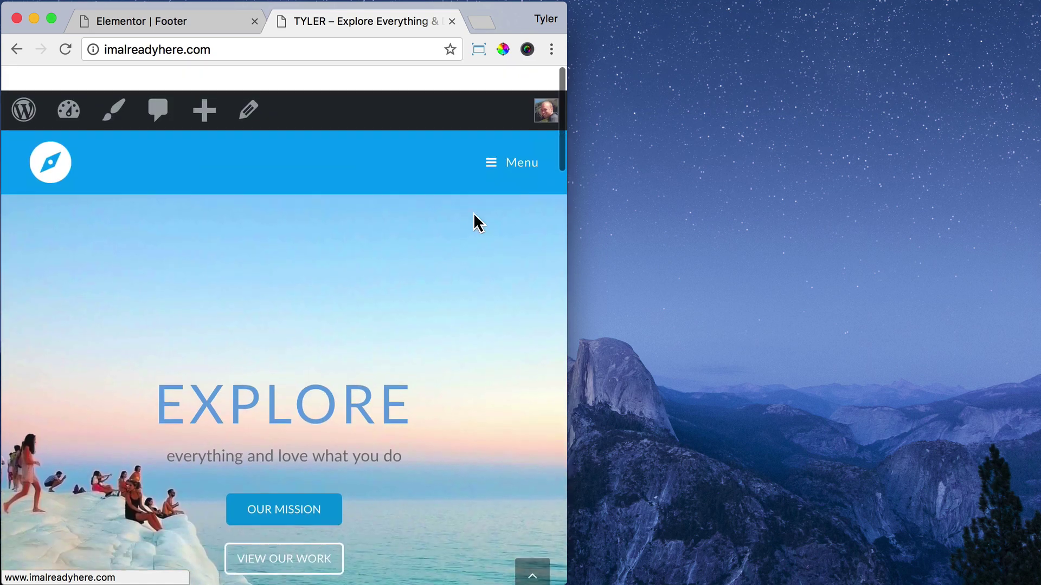
pyautogui.click(478, 50)
pyautogui.click(427, 119)
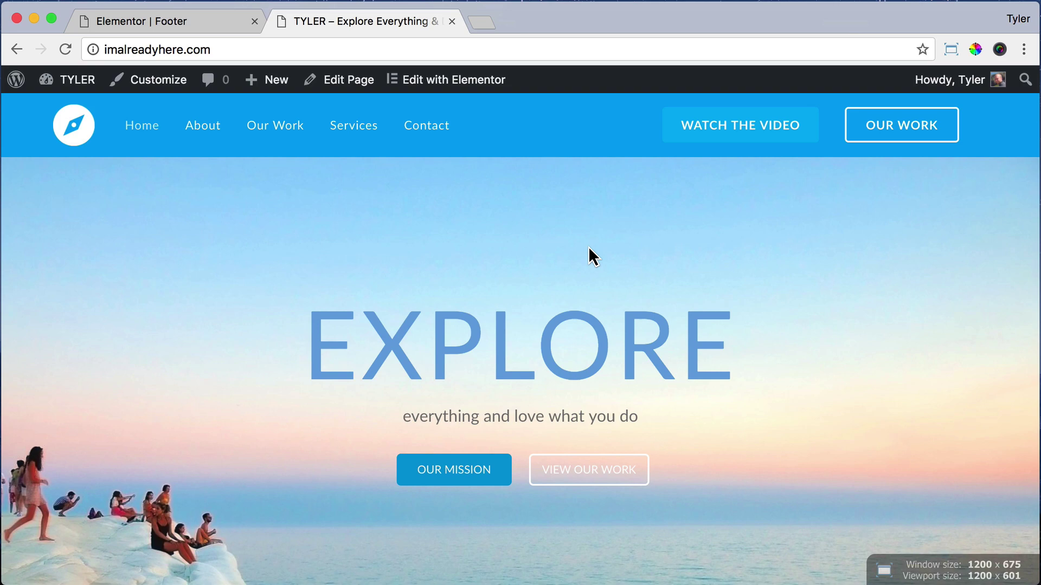
# - Check the footer on the Our Work and Contact pages, returning home via the footer logo
pyautogui.scroll(-15, 56, 202)
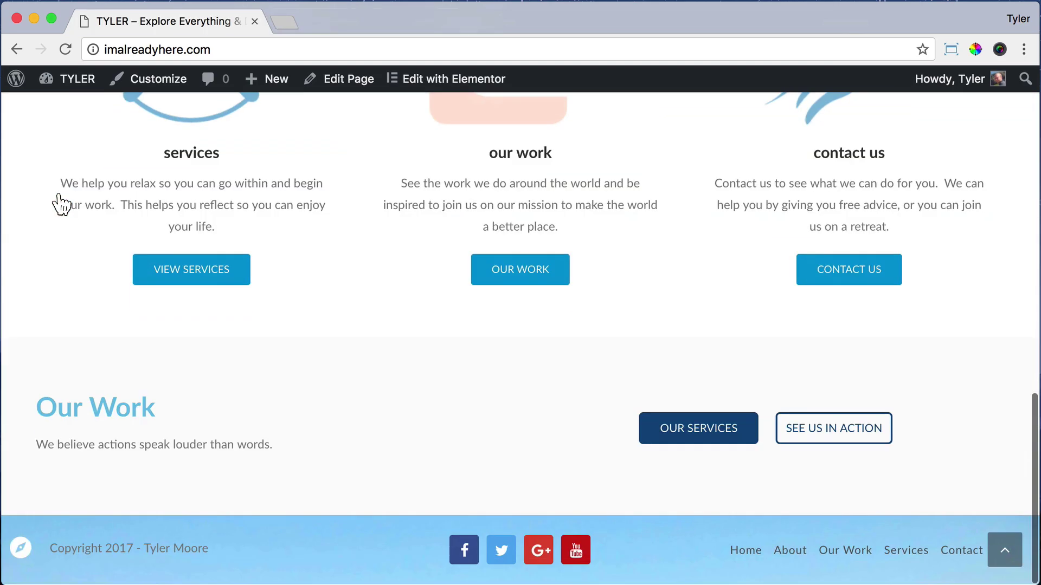
pyautogui.click(183, 277)
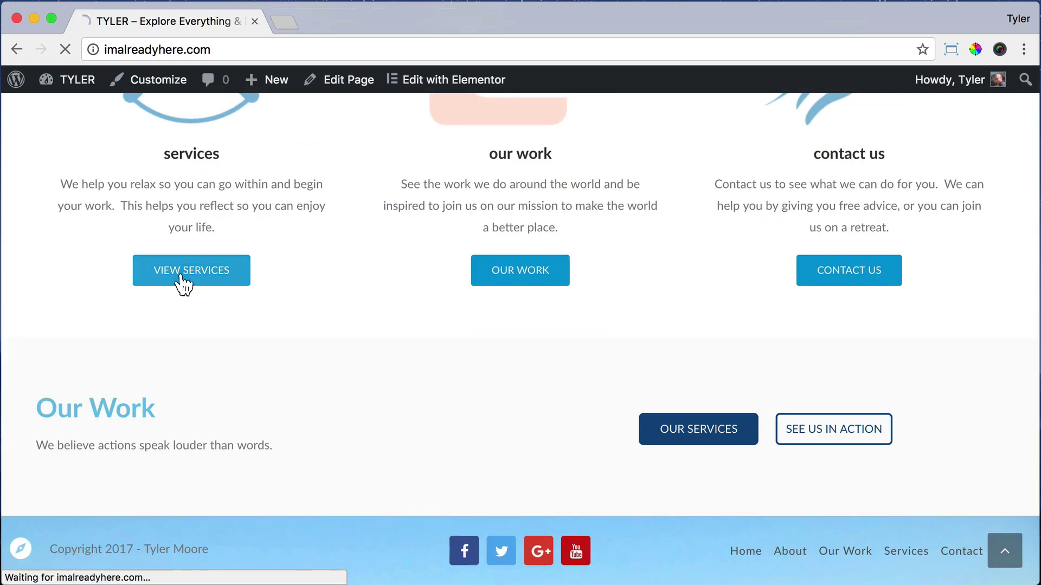
pyautogui.scroll(-12, 181, 284)
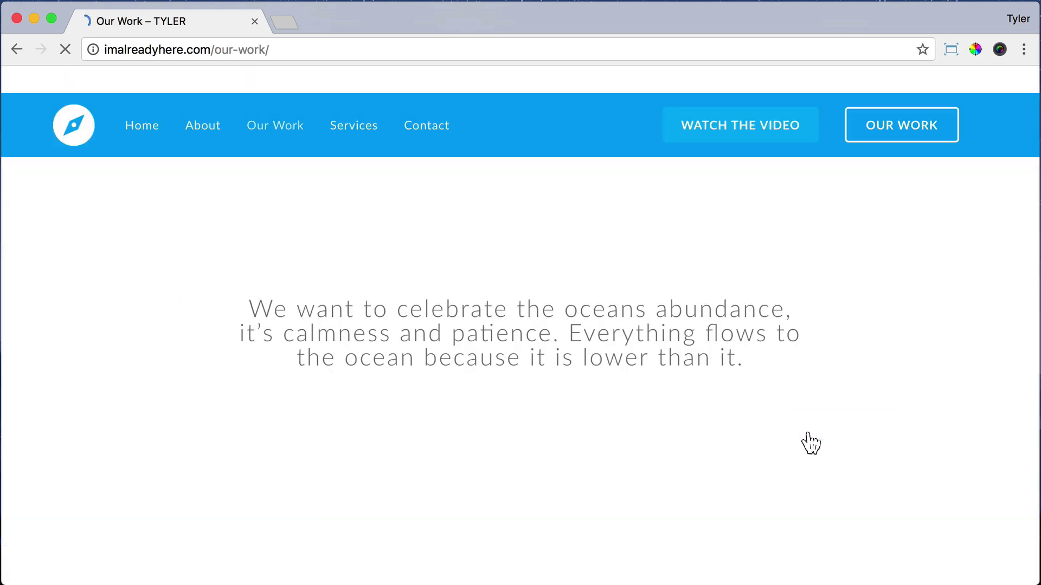
pyautogui.scroll(-15, 810, 443)
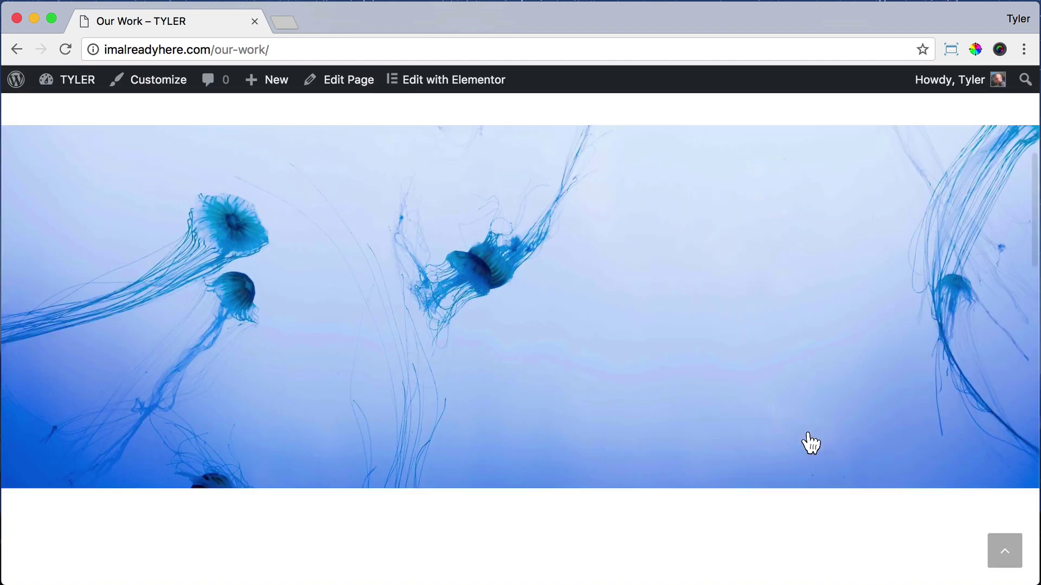
pyautogui.scroll(-13, 811, 444)
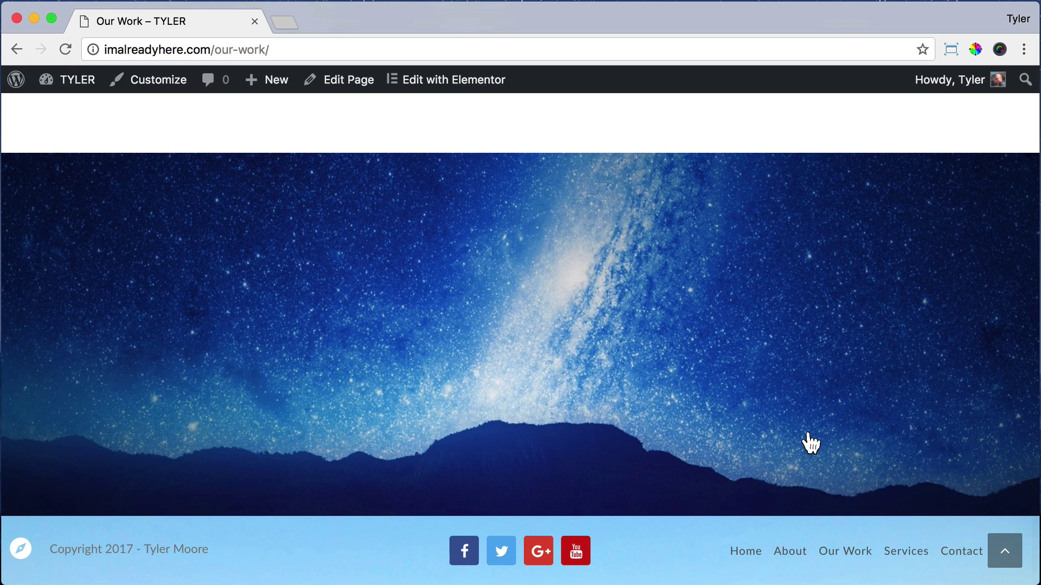
pyautogui.click(958, 556)
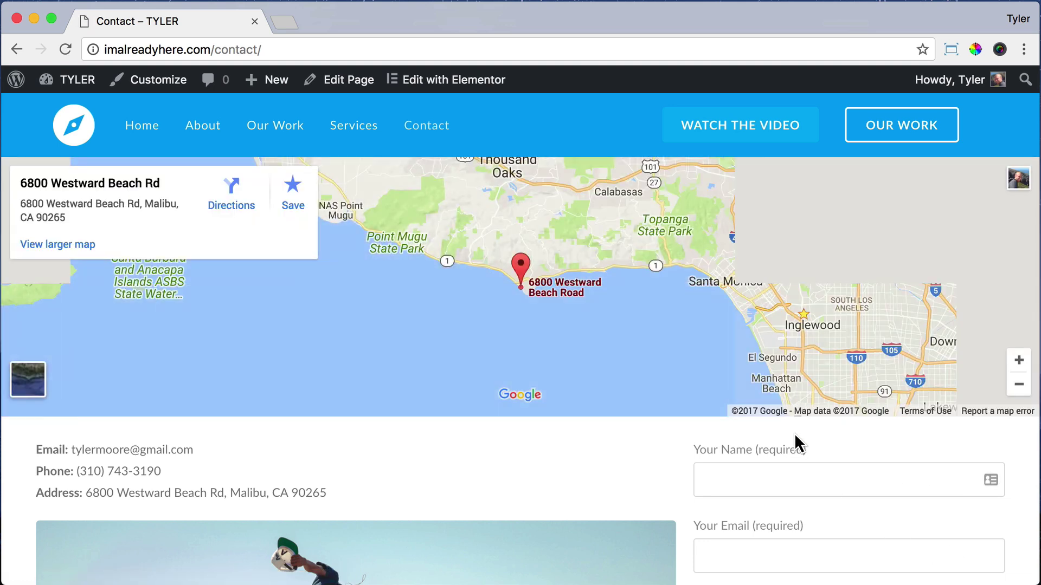
pyautogui.scroll(-10, 795, 433)
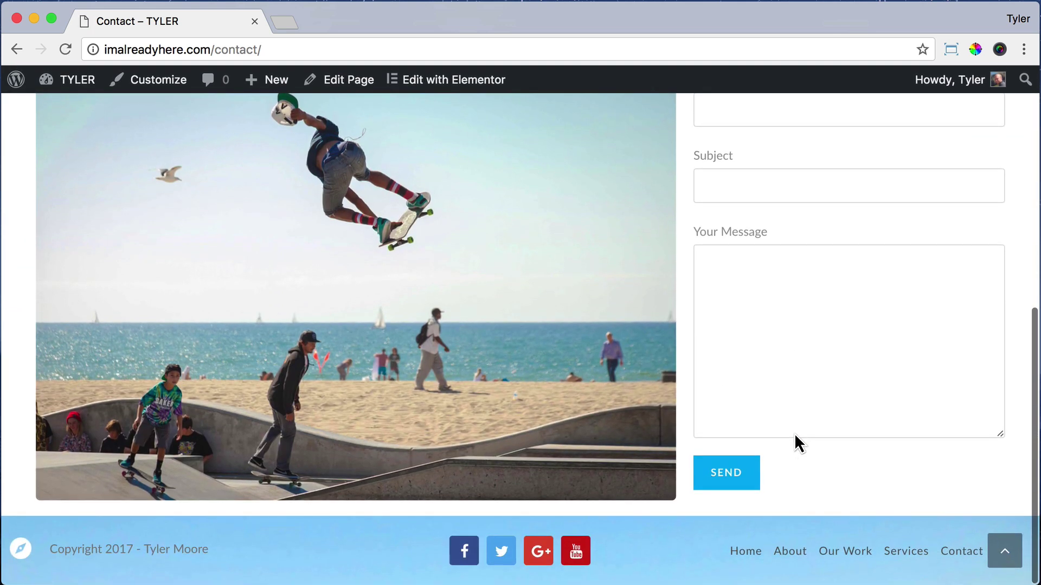
pyautogui.click(22, 551)
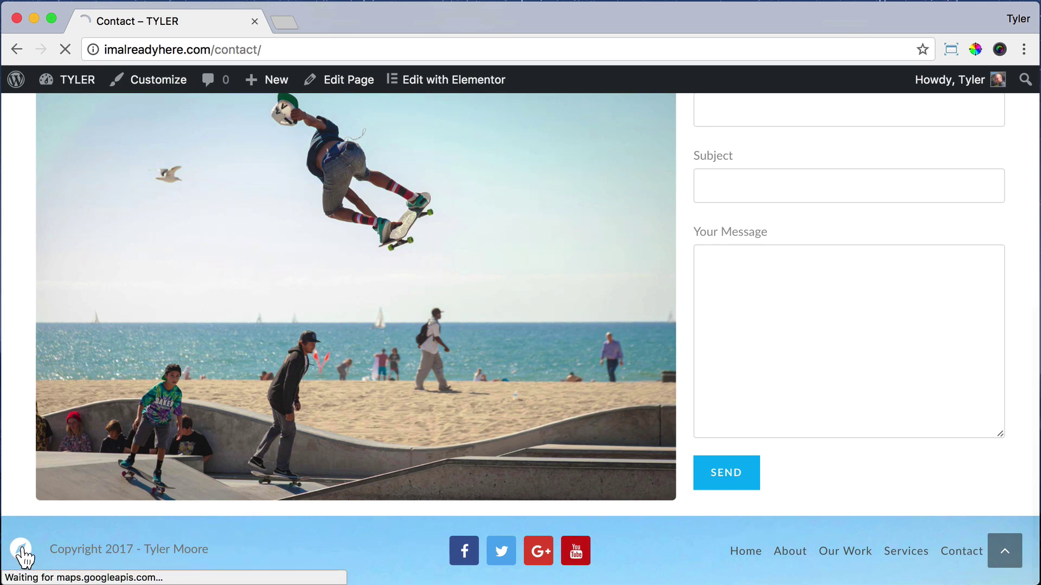